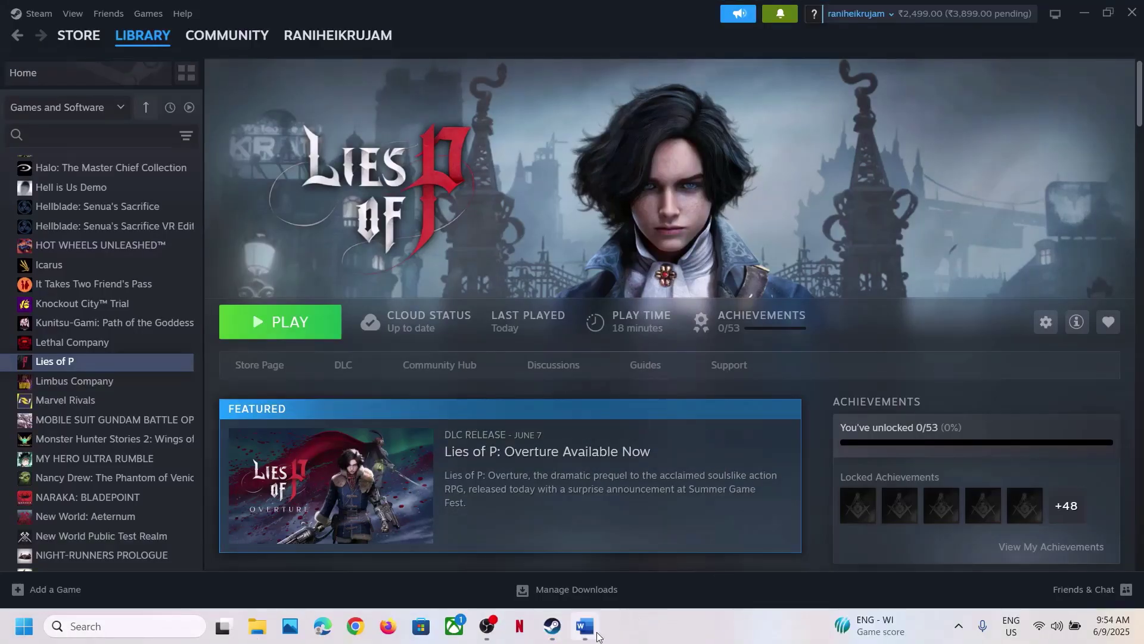
# - Switch to the Word notes and correct "OpeXR" to "OpenXR" in the Step 1 heading
pyautogui.click(585, 626)
pyautogui.moveTo(314, 308); pyautogui.dragTo(712, 310)
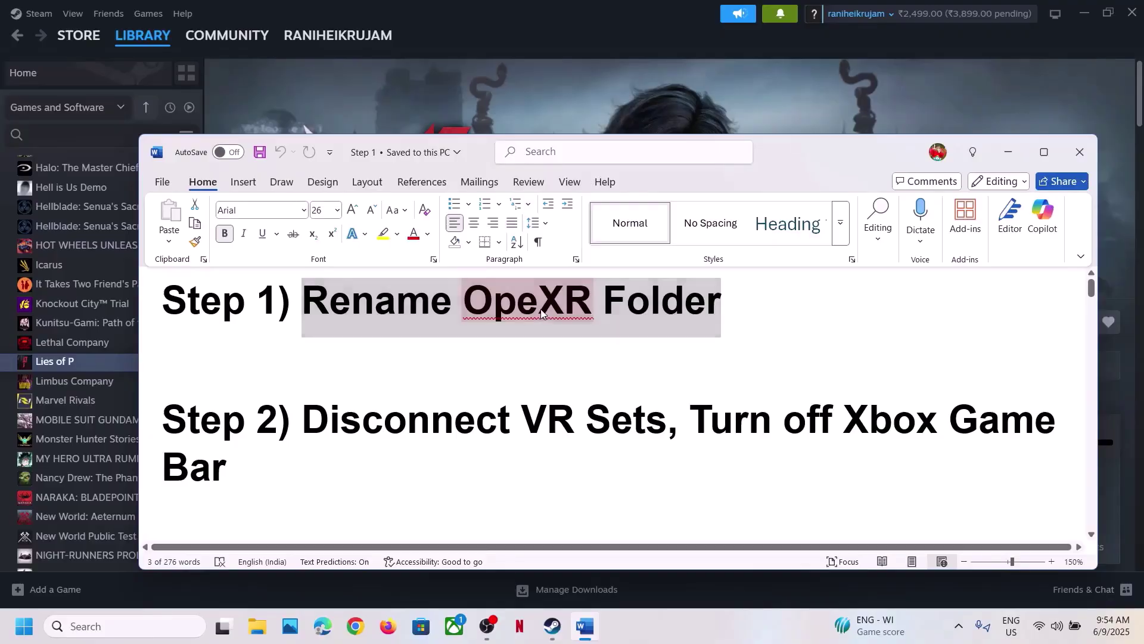
pyautogui.rightClick(541, 314)
pyautogui.press('Escape')
pyautogui.write('n')
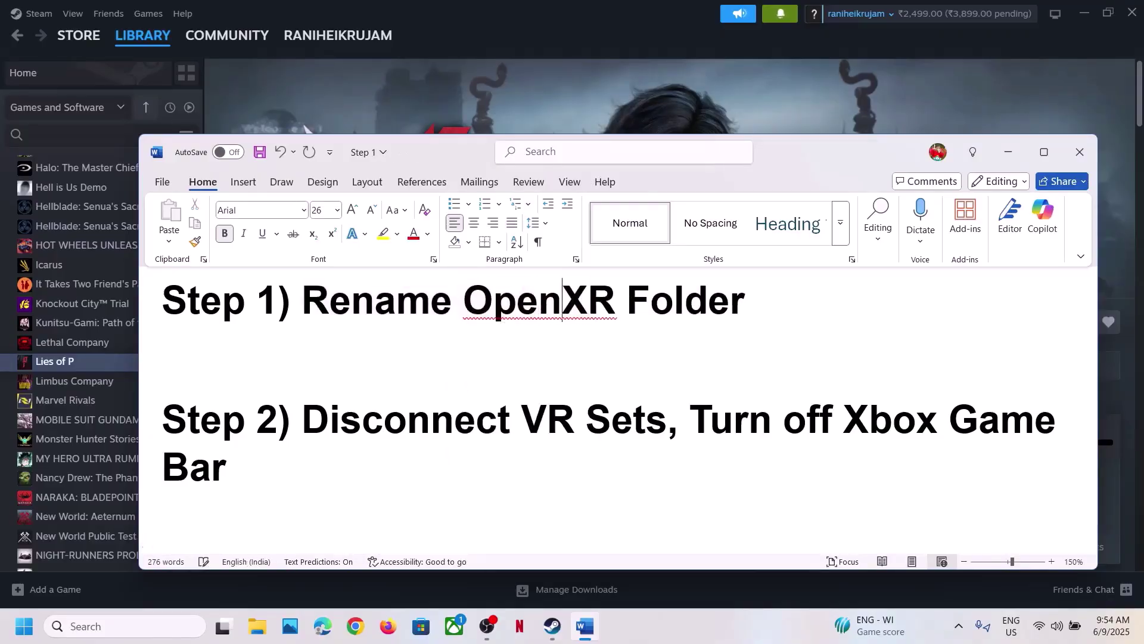
# - Switch to Steam and browse the local files of Lies of P
pyautogui.click(582, 102)
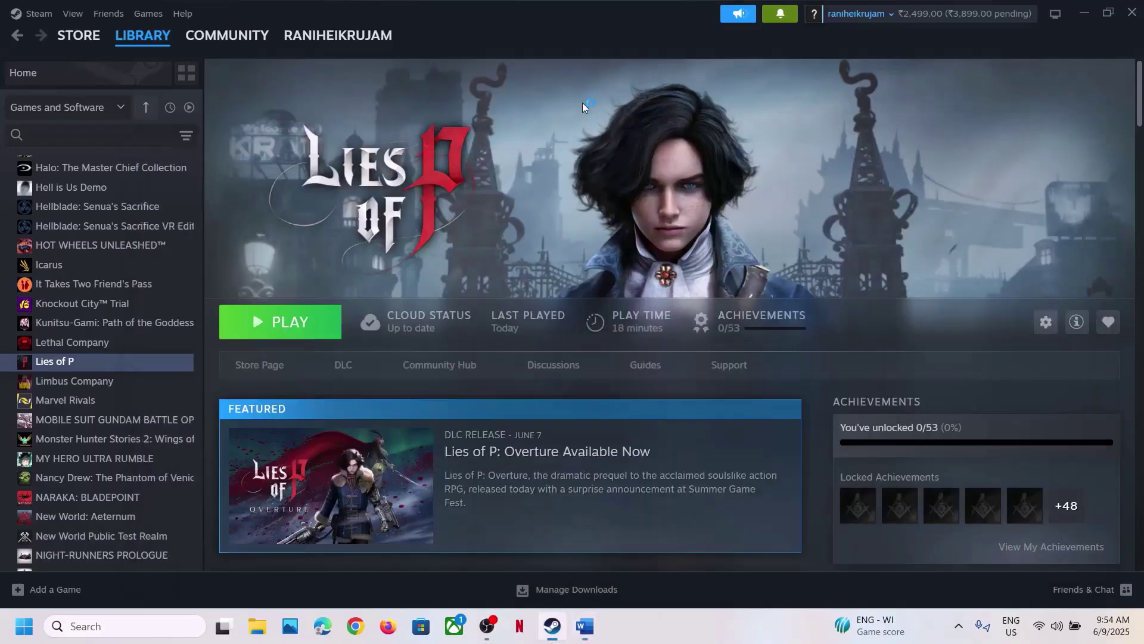
pyautogui.rightClick(83, 364)
pyautogui.moveTo(140, 457)
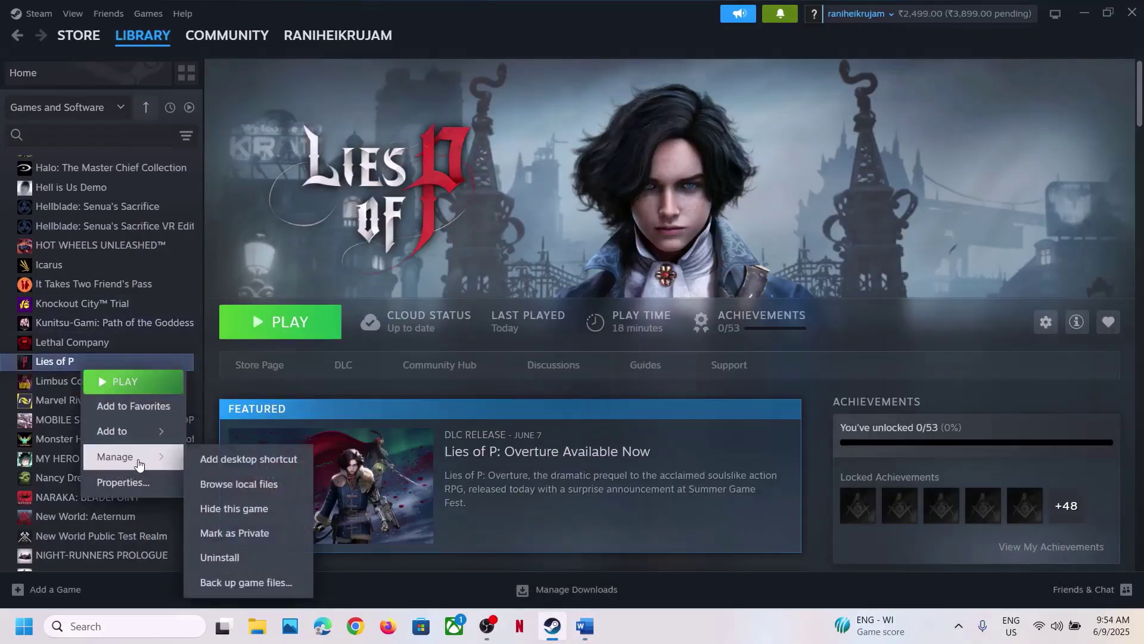
pyautogui.click(258, 485)
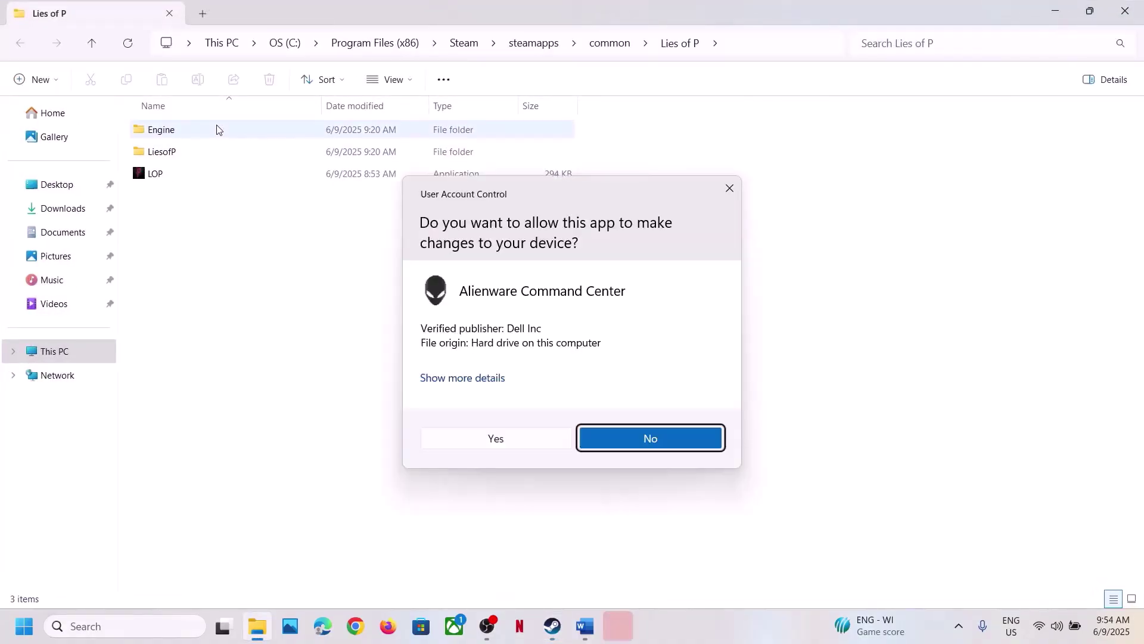
# - Allow Alienware Command Center to make changes and open the game's Engine\Binaries\ThirdParty folder
pyautogui.doubleClick(218, 129)
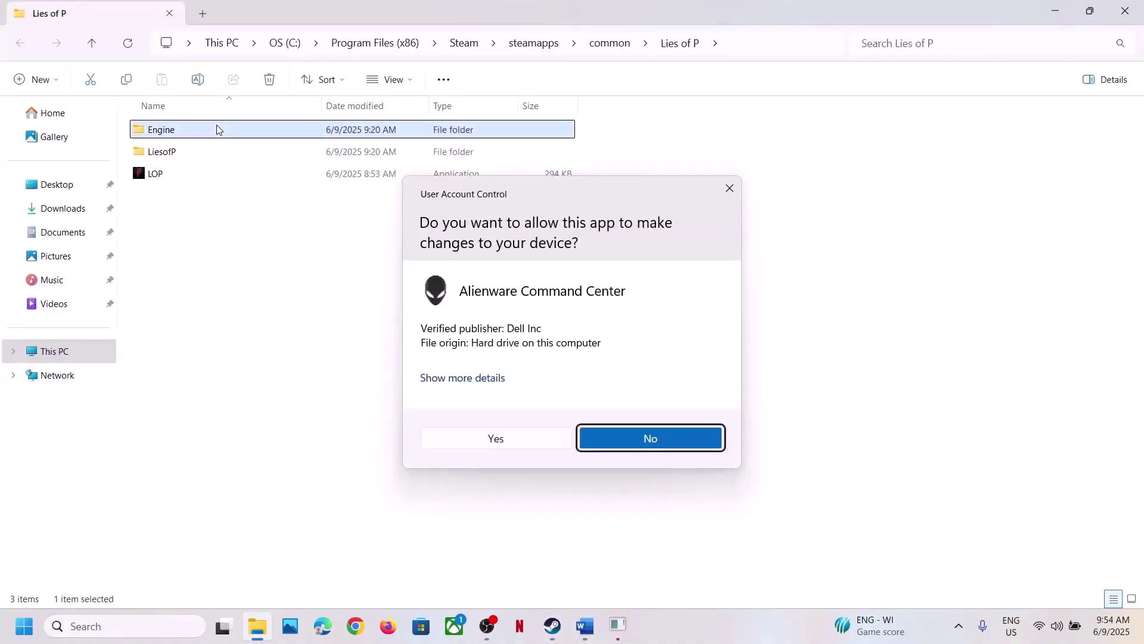
pyautogui.click(514, 442)
pyautogui.doubleClick(178, 132)
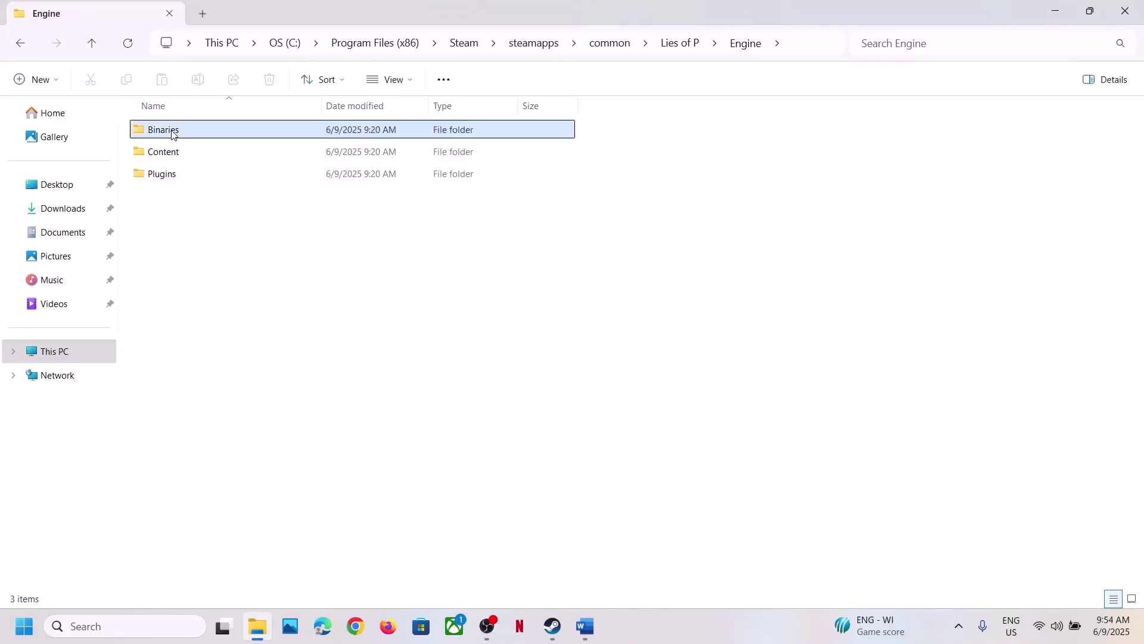
pyautogui.doubleClick(172, 133)
pyautogui.click(173, 129)
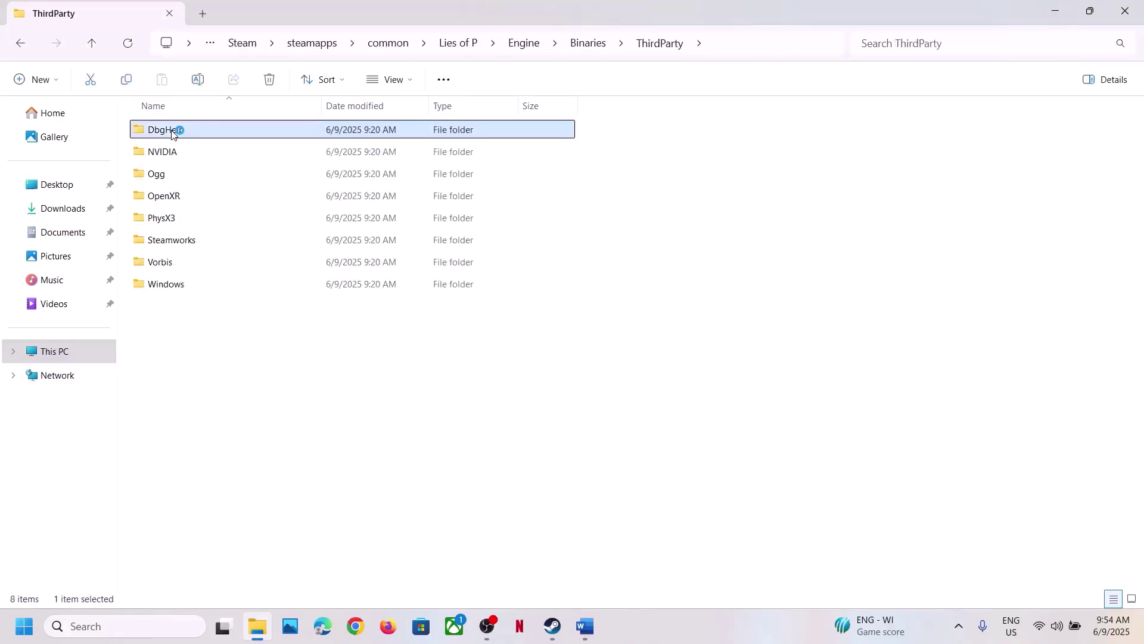
# - Copy the OpenXR folder to the clipboard
pyautogui.click(189, 202)
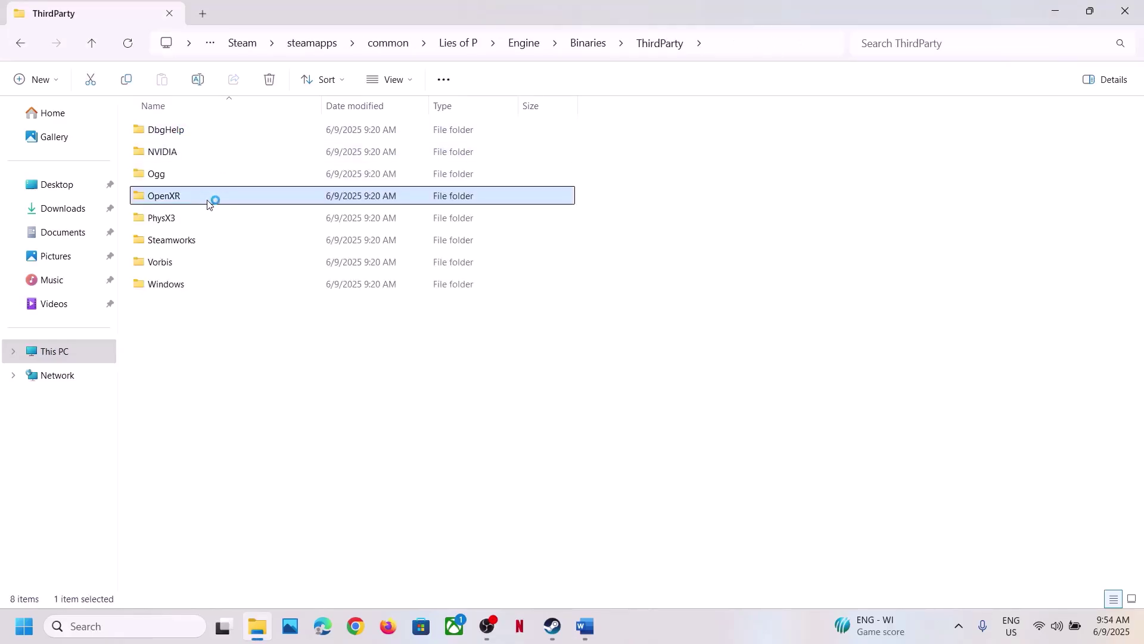
pyautogui.rightClick(207, 204)
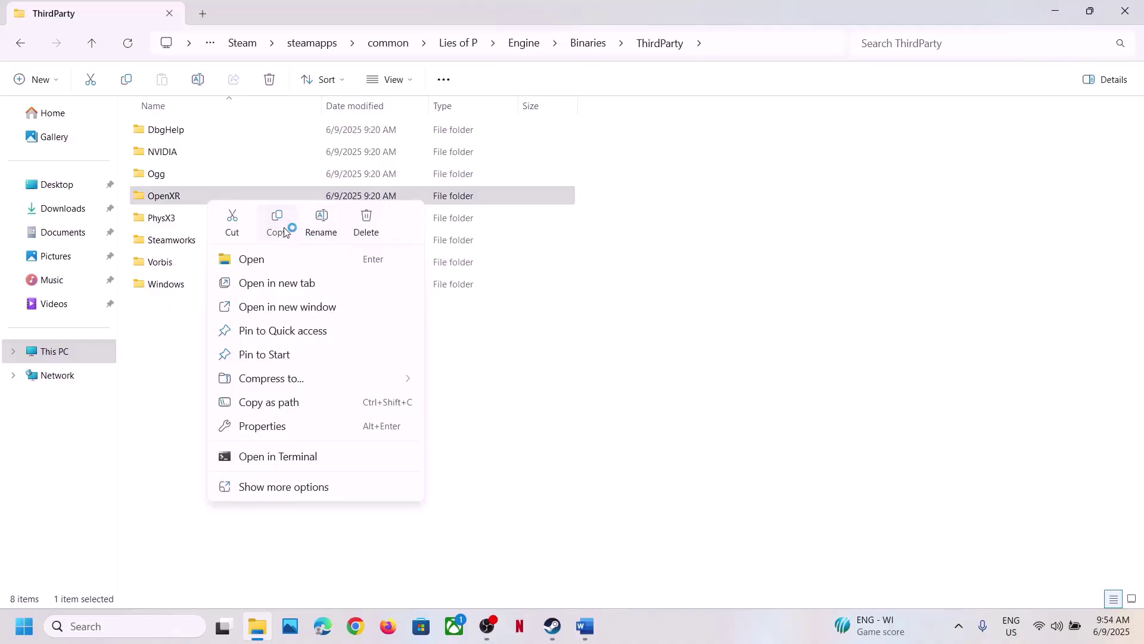
pyautogui.click(286, 231)
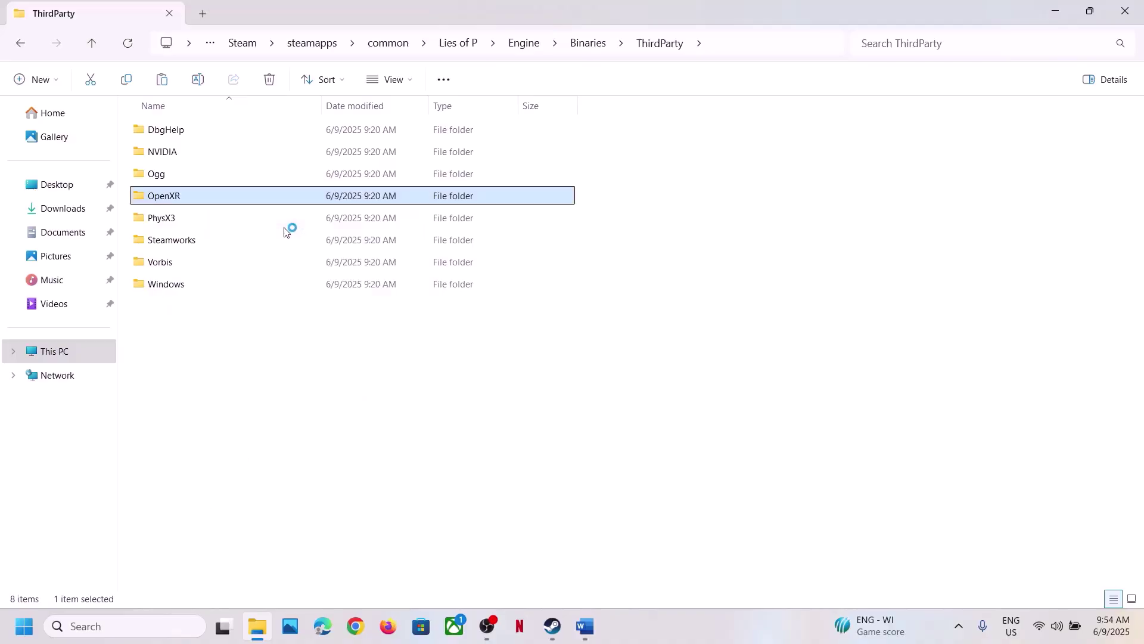
# - Rename the OpenXR folder to OpenXR.old
pyautogui.rightClick(236, 200)
pyautogui.click(398, 212)
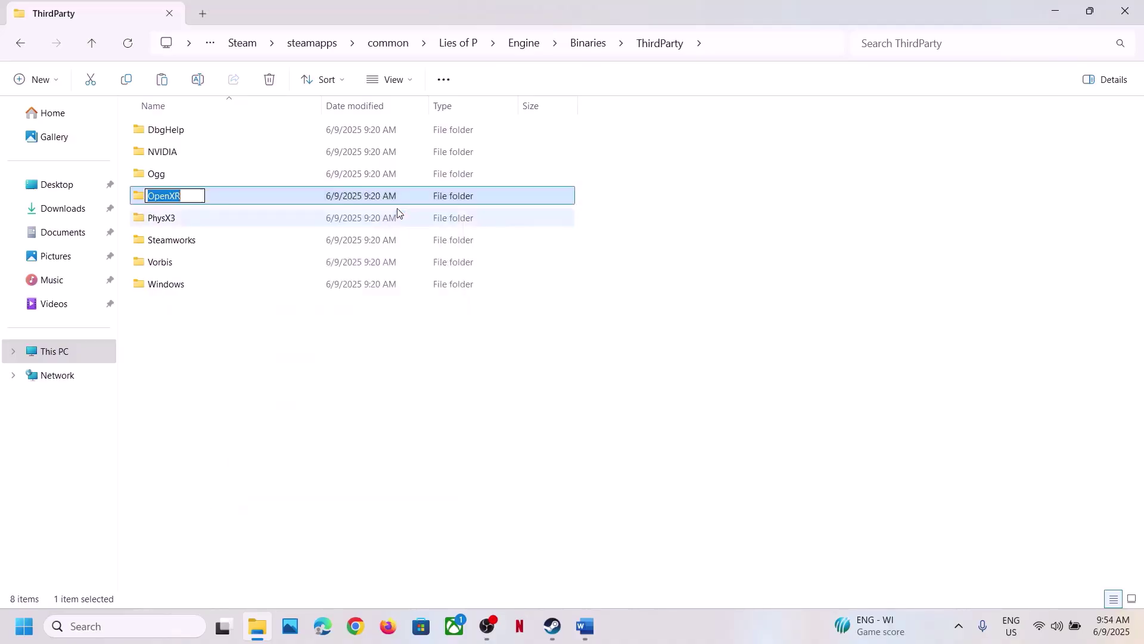
pyautogui.click(198, 191)
pyautogui.write('.')
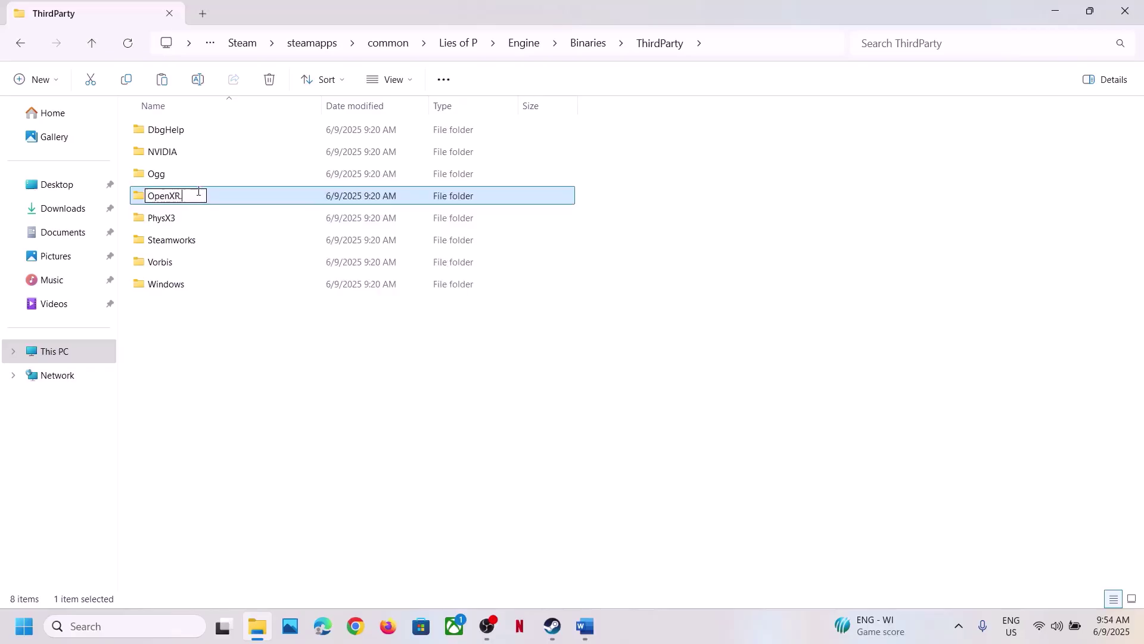
pyautogui.write('old')
pyautogui.press('Return')
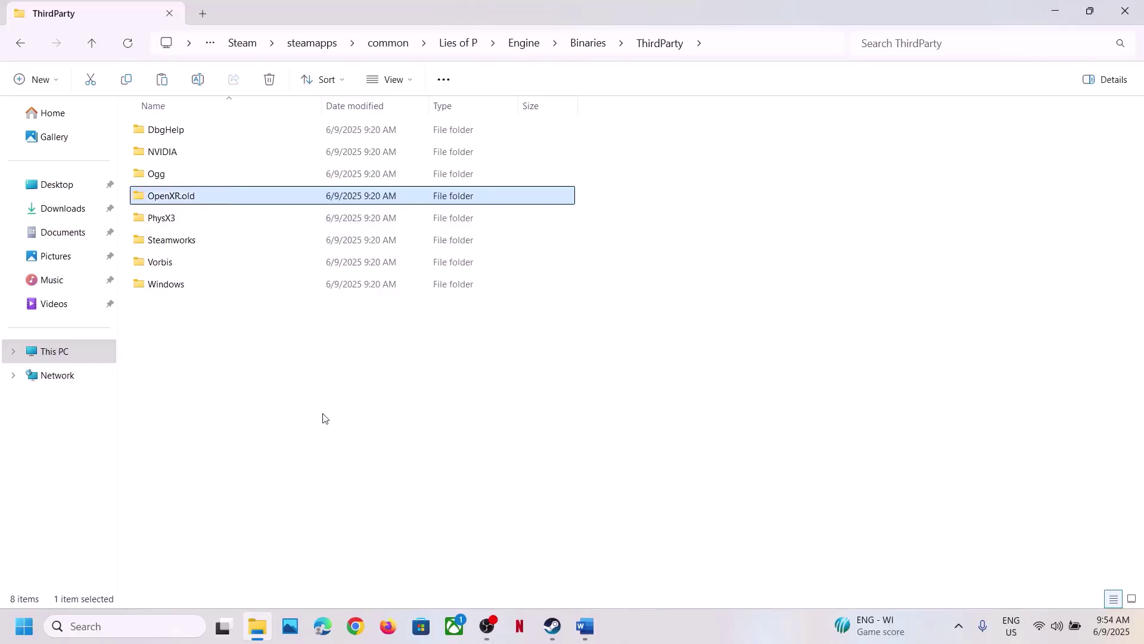
pyautogui.click(321, 419)
# - Switch to the Word notes and highlight the Step 2 instructions "Disconnect VR Sets" and "Turn off Xbox Game Bar"
pyautogui.click(553, 626)
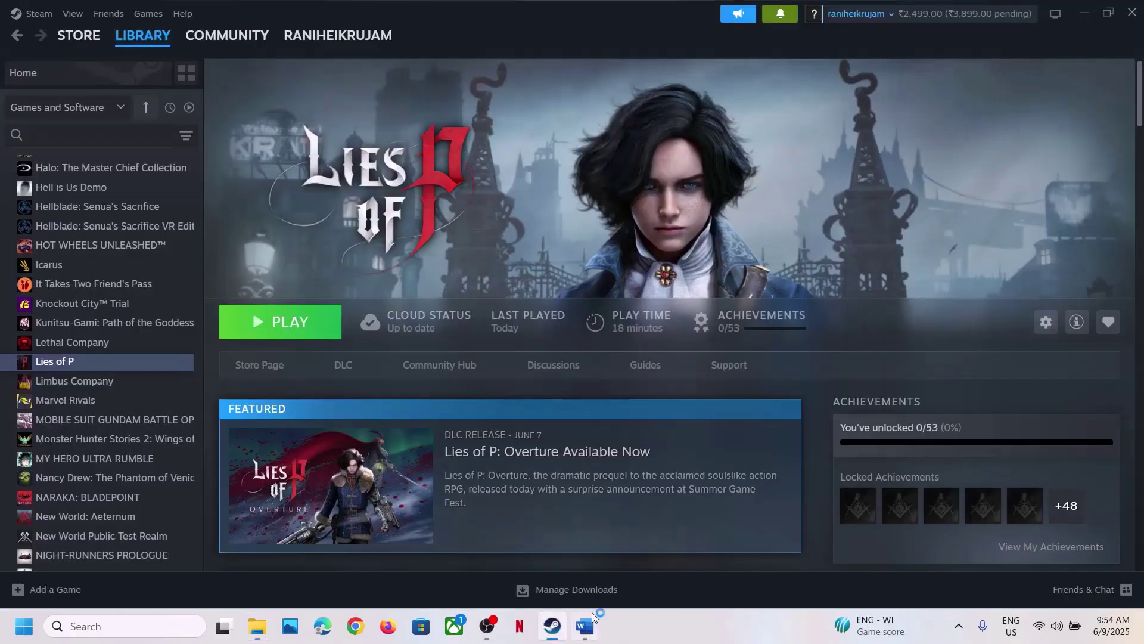
pyautogui.click(585, 625)
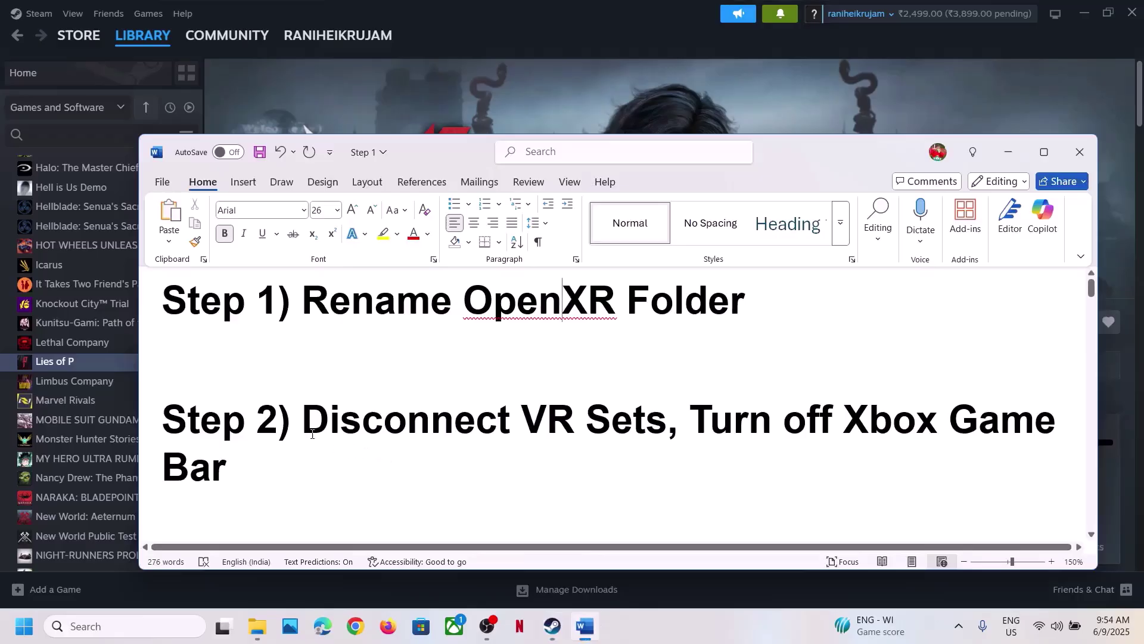
pyautogui.moveTo(302, 422); pyautogui.dragTo(654, 426)
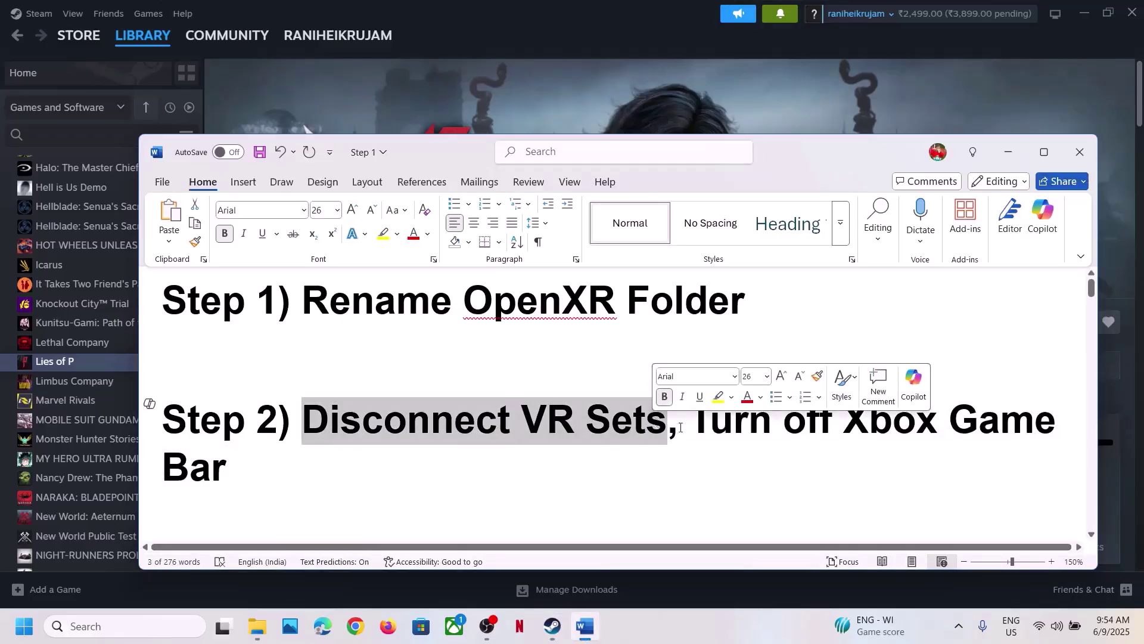
pyautogui.moveTo(699, 428); pyautogui.dragTo(760, 452)
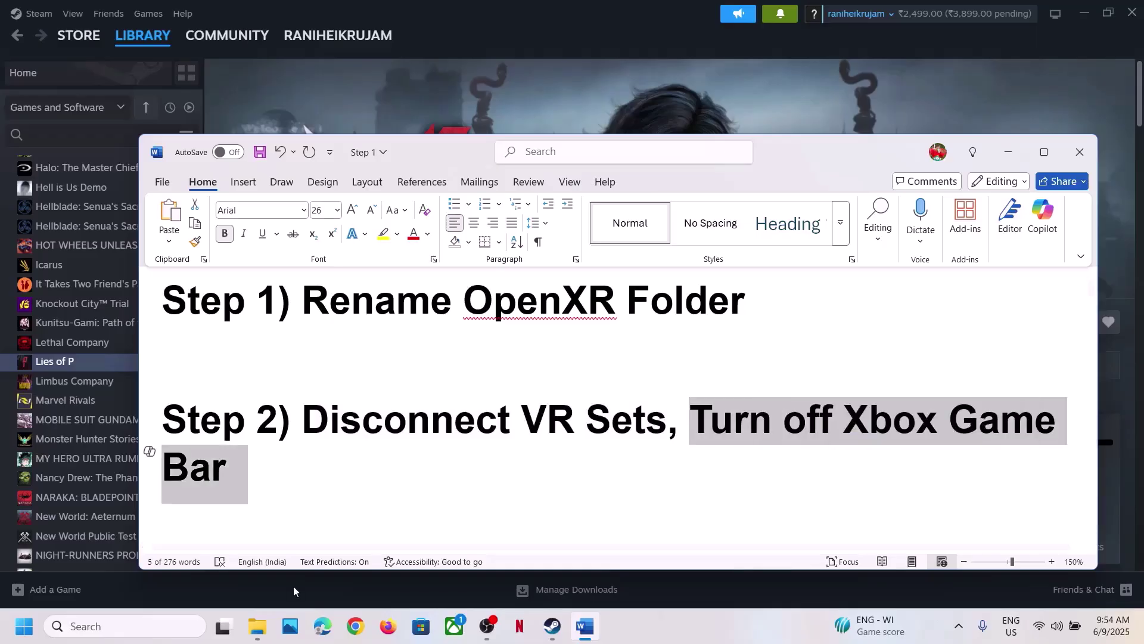
# - In Windows Settings, turn off allowing the controller to open Game Bar, and close Settings
pyautogui.press('super+i')
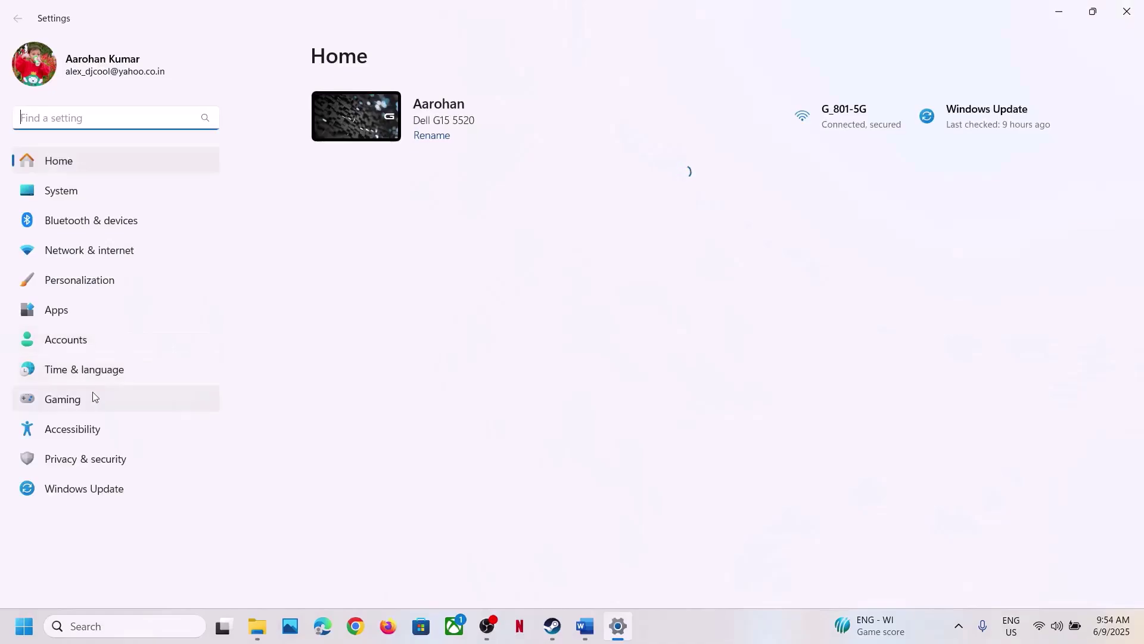
pyautogui.click(92, 396)
pyautogui.click(531, 120)
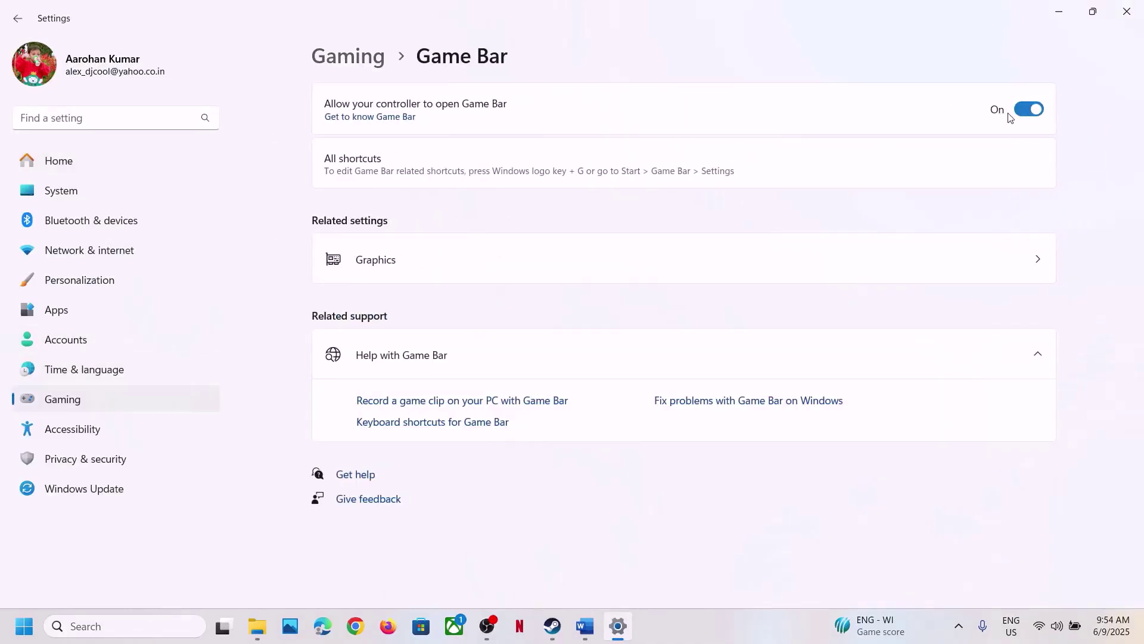
pyautogui.click(1010, 117)
pyautogui.click(1126, 11)
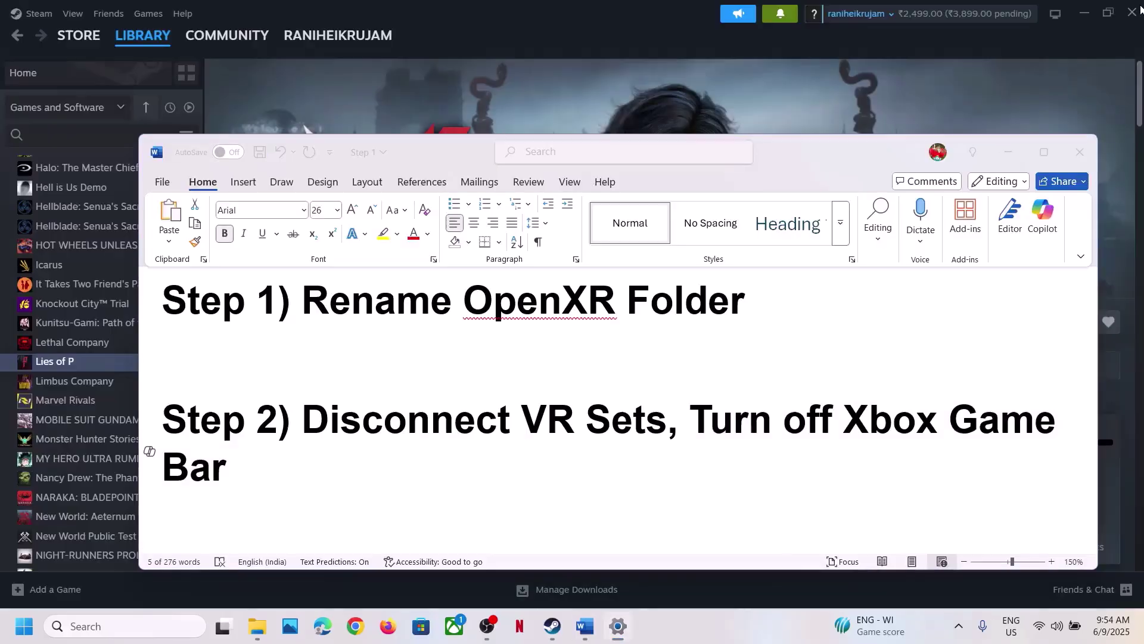
# - Highlight the "Delete the mods folder" instruction in the Word notes
pyautogui.click(426, 425)
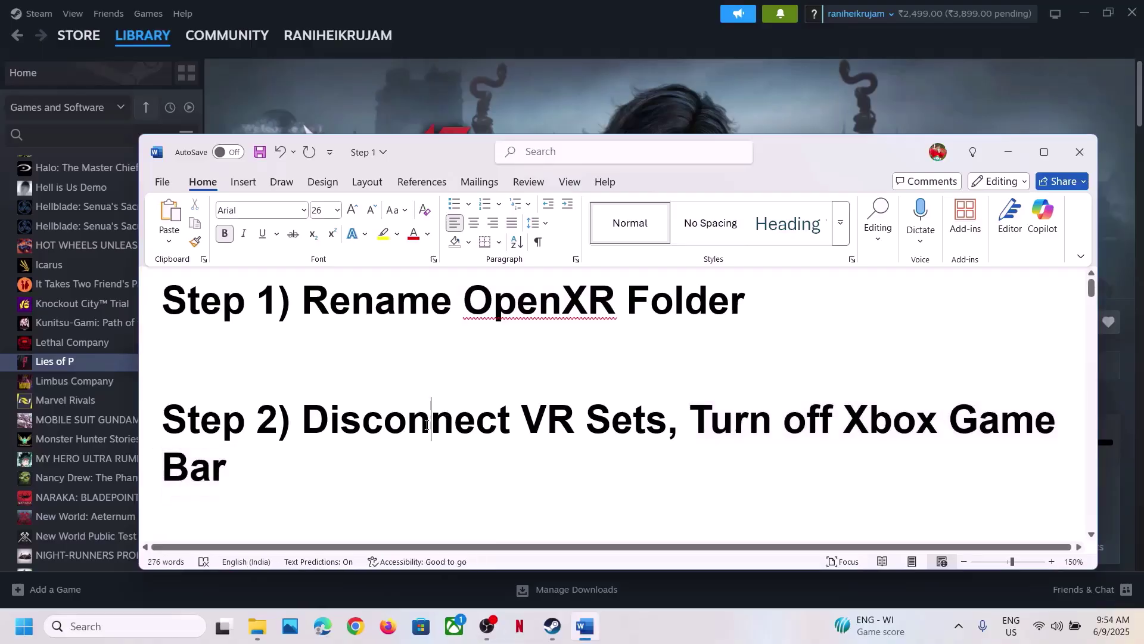
pyautogui.scroll(-3, 426, 425)
pyautogui.scroll(-1, 426, 424)
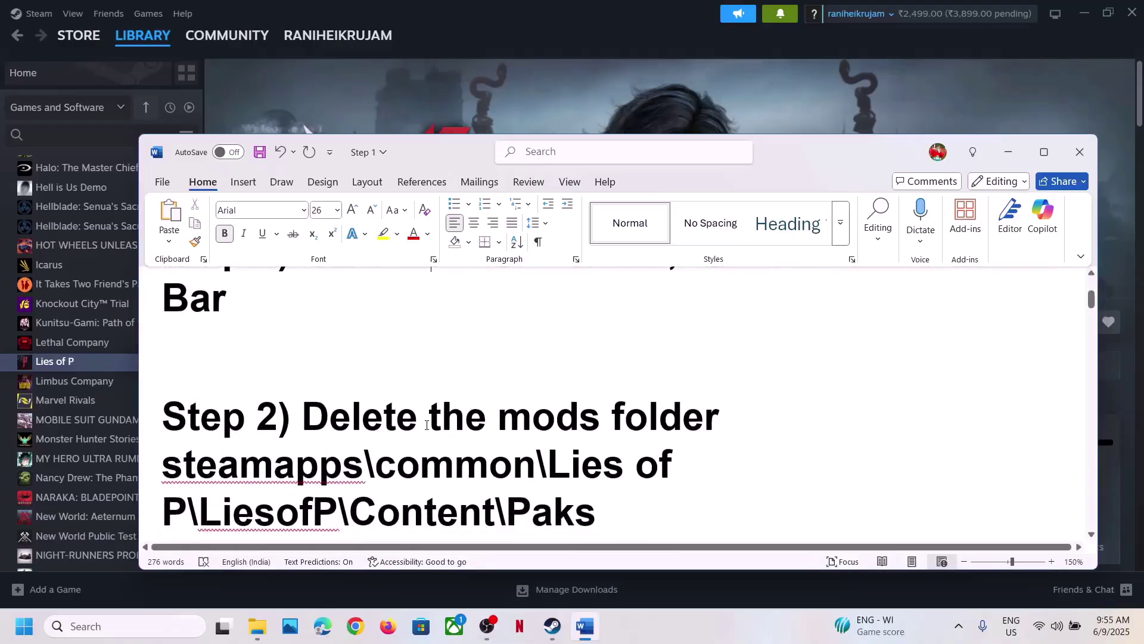
pyautogui.moveTo(715, 386); pyautogui.dragTo(347, 381)
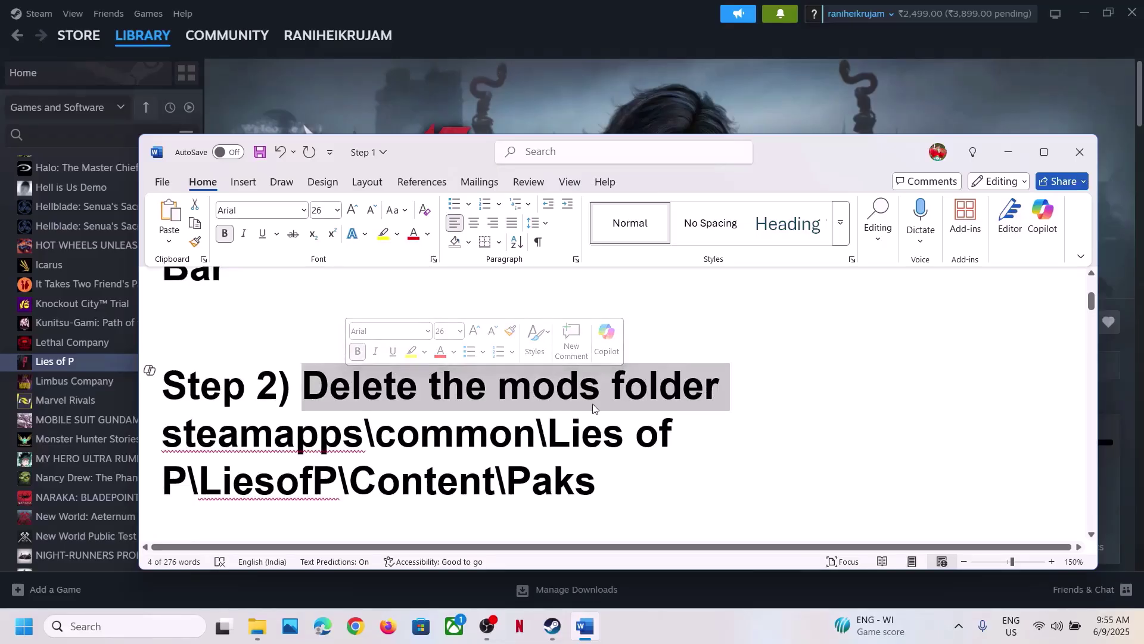
# - From Steam, browse the local files of Lies of P and open the LiesofP\Content\Paks folder
pyautogui.click(573, 109)
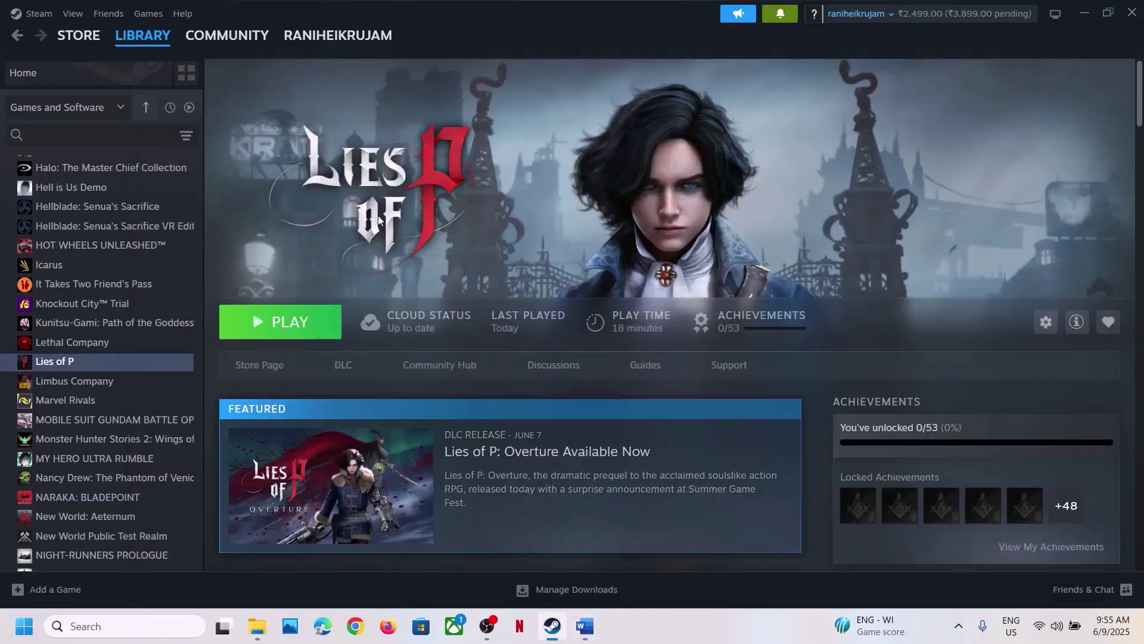
pyautogui.rightClick(84, 358)
pyautogui.moveTo(146, 445)
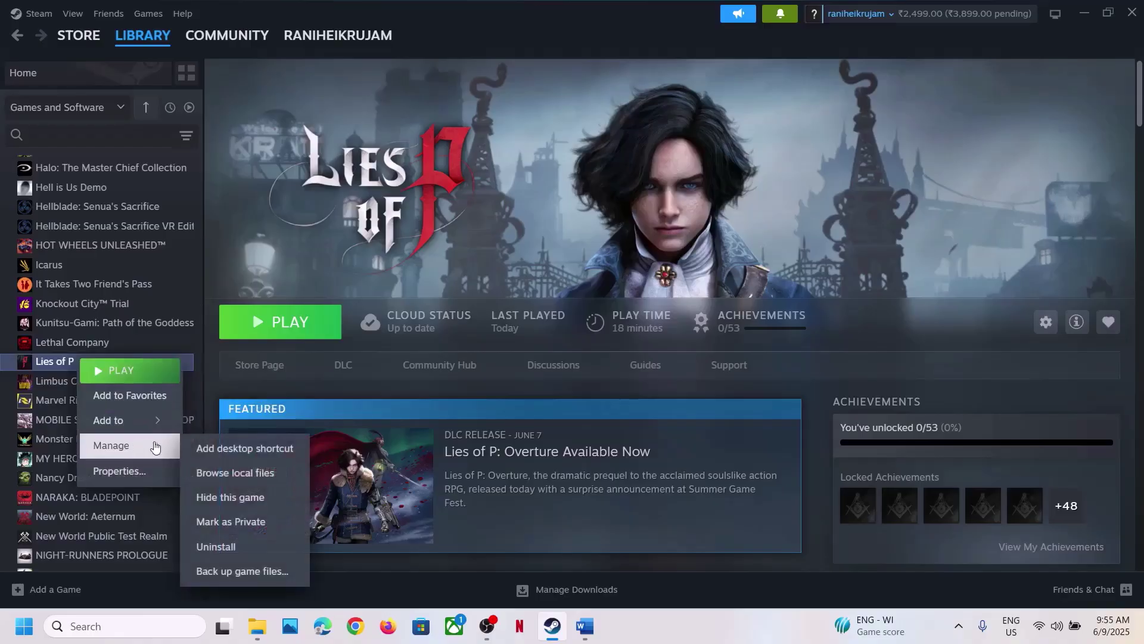
pyautogui.click(261, 472)
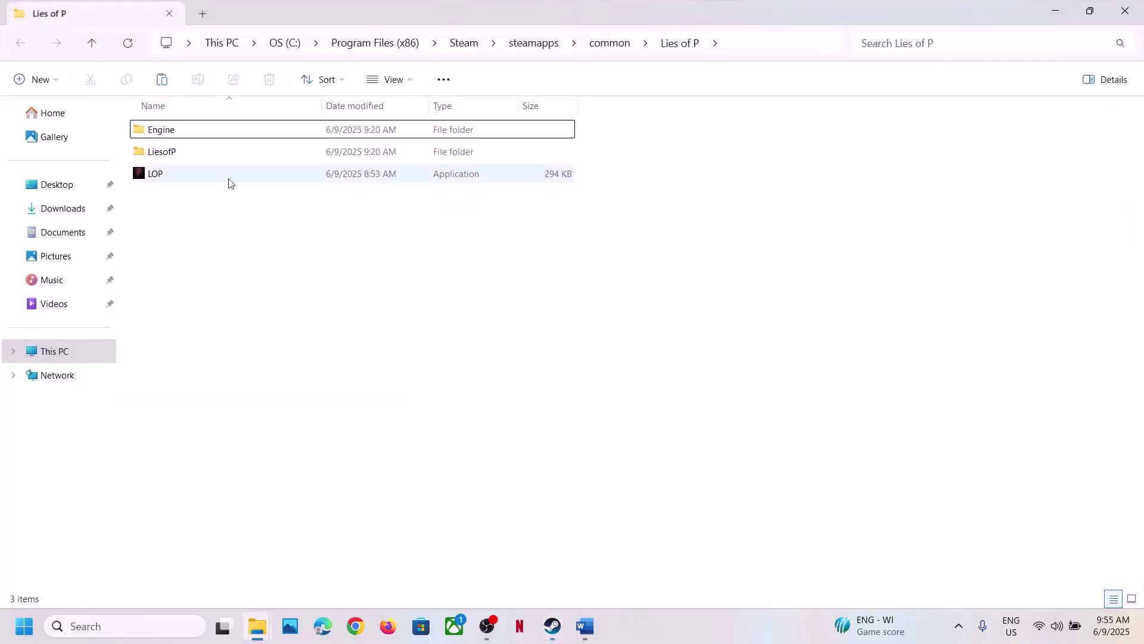
pyautogui.doubleClick(162, 151)
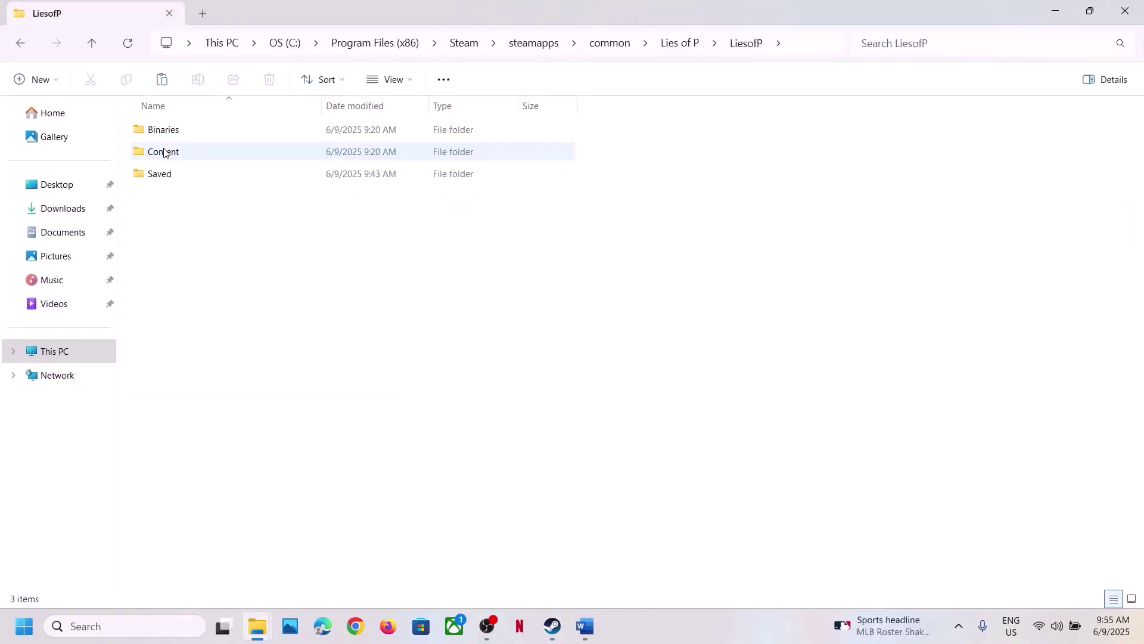
pyautogui.doubleClick(163, 152)
pyautogui.doubleClick(167, 153)
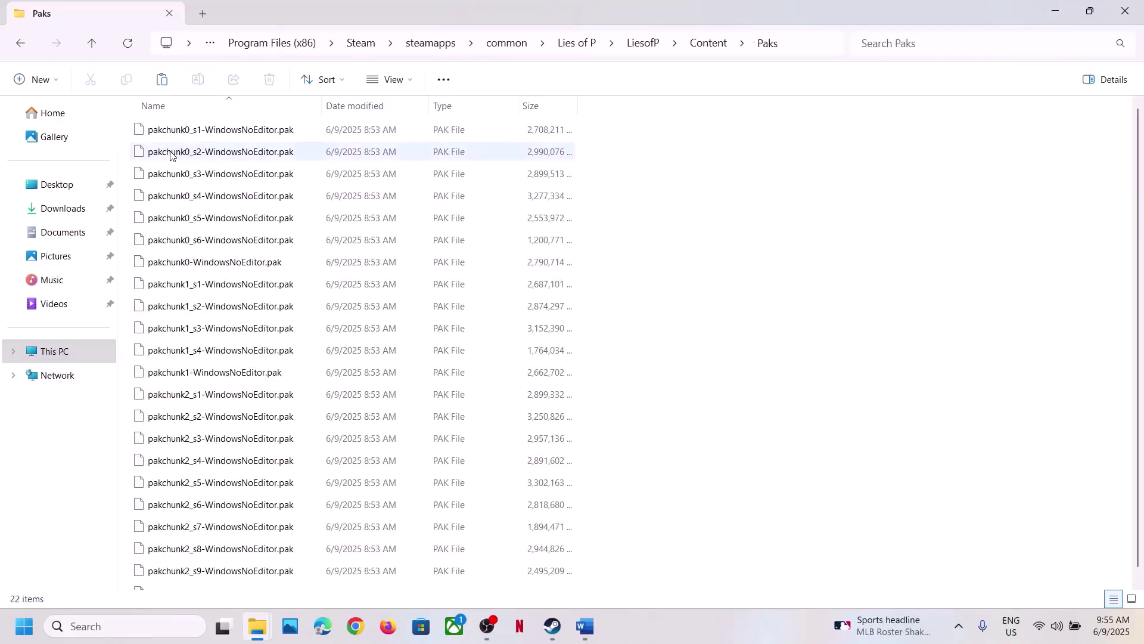
# - Look through the Paks folder for a mods folder and return to the LiesofP folder
pyautogui.scroll(-1, 231, 275)
pyautogui.click(231, 273)
pyautogui.rightClick(231, 274)
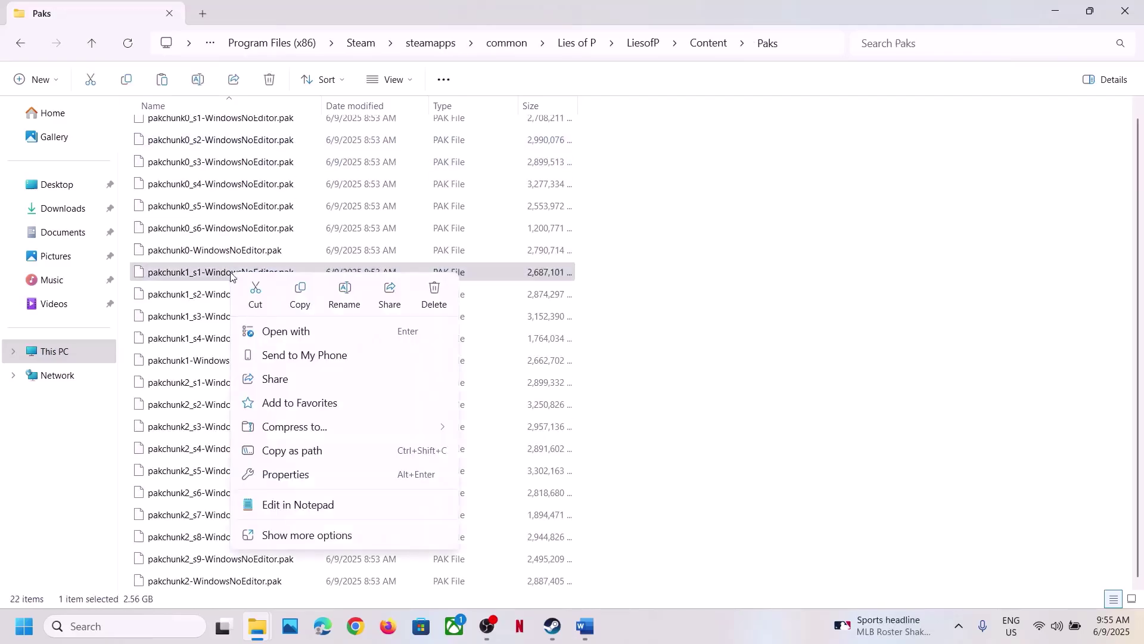
pyautogui.click(95, 44)
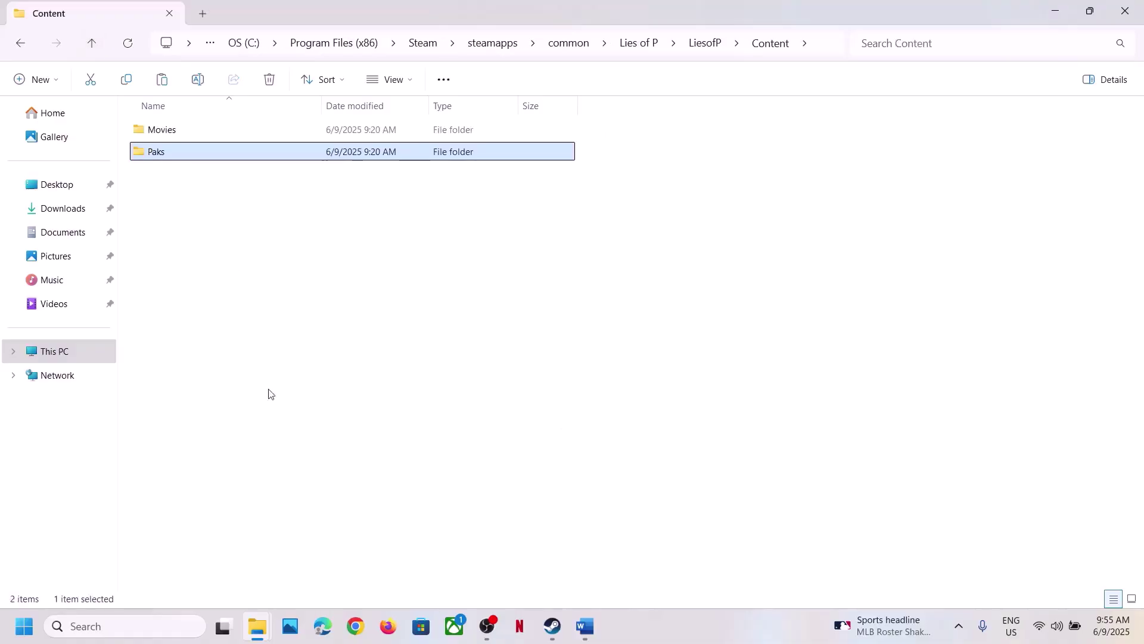
pyautogui.click(95, 45)
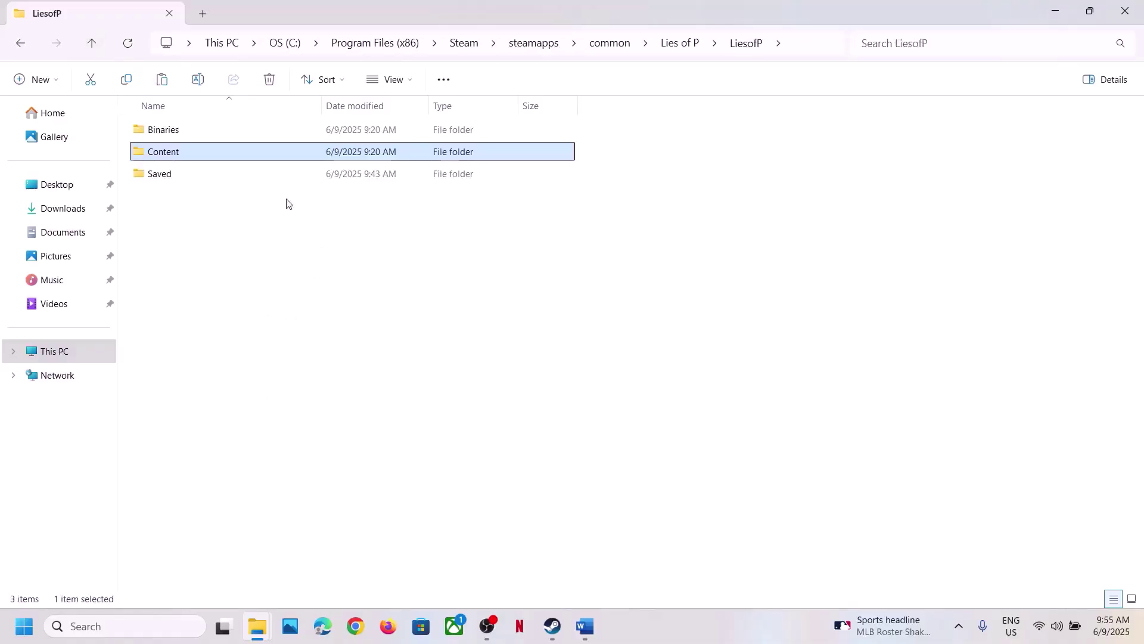
# - Switch to the Word notes and highlight the launch options named in Step 3
pyautogui.click(586, 626)
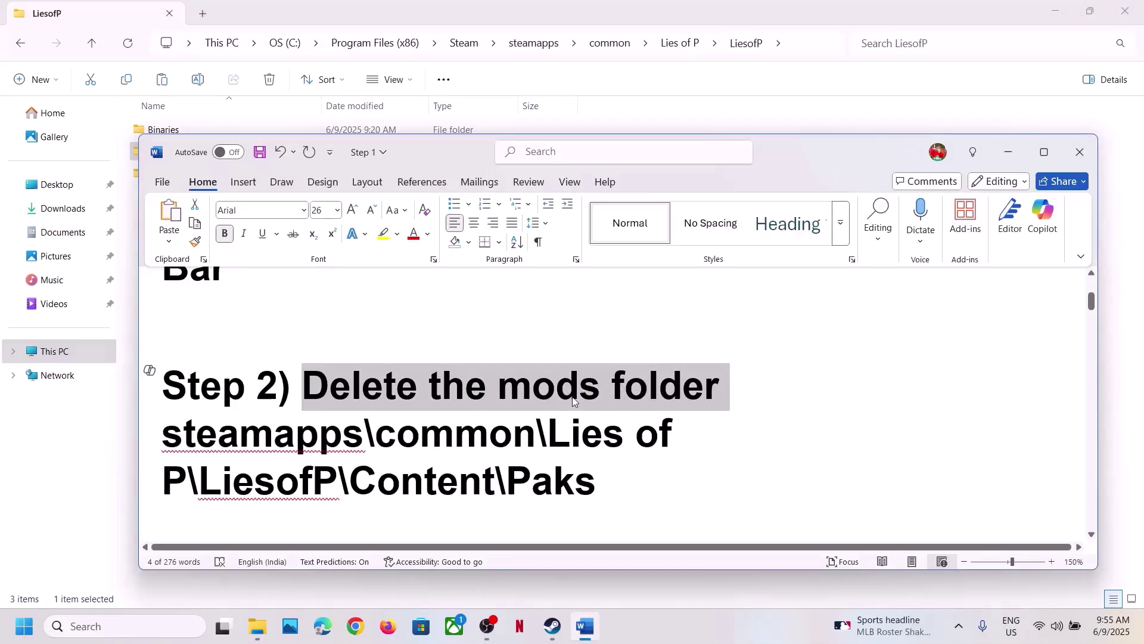
pyautogui.click(565, 413)
pyautogui.scroll(-5, 565, 413)
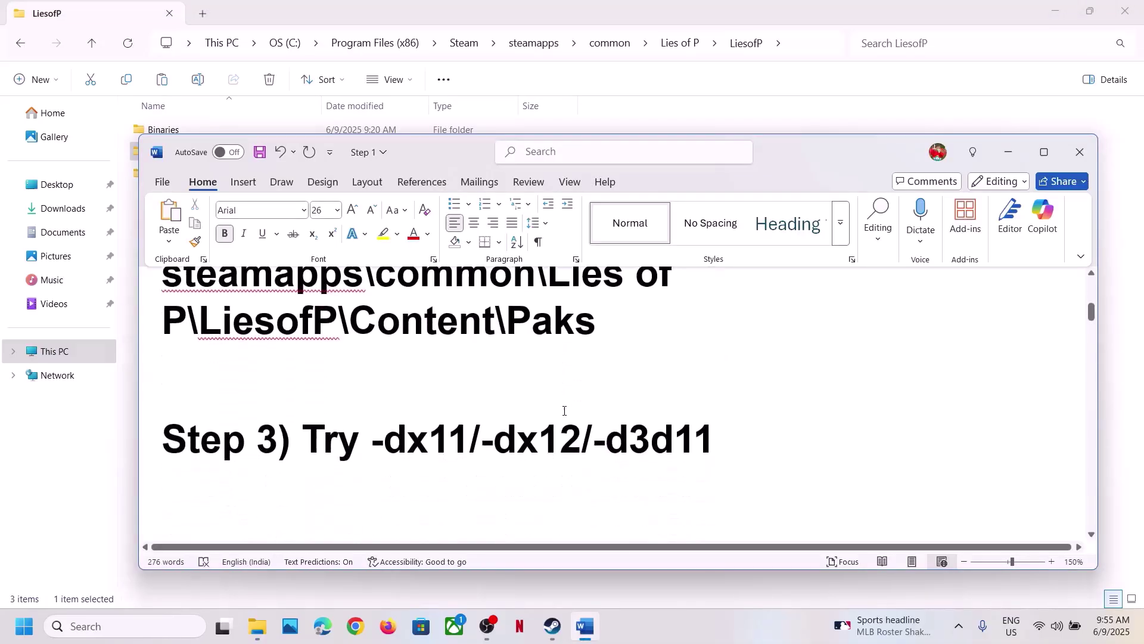
pyautogui.moveTo(410, 417); pyautogui.dragTo(650, 418)
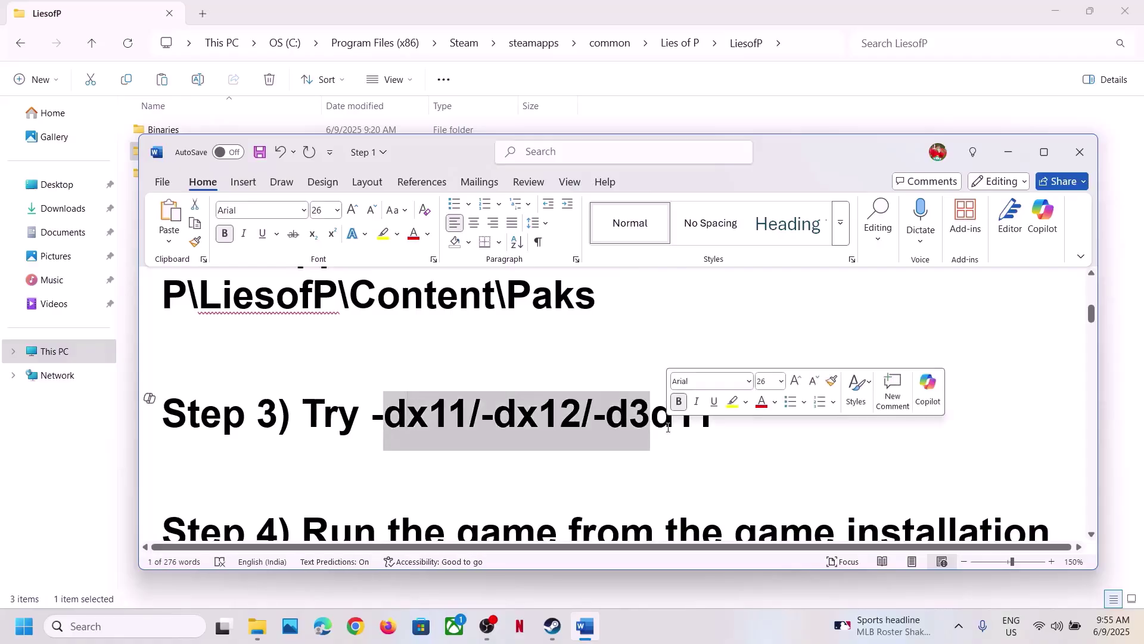
# - Switch to Steam, set the Lies of P launch options to -dx11, and close the game's properties
pyautogui.click(553, 626)
pyautogui.rightClick(76, 362)
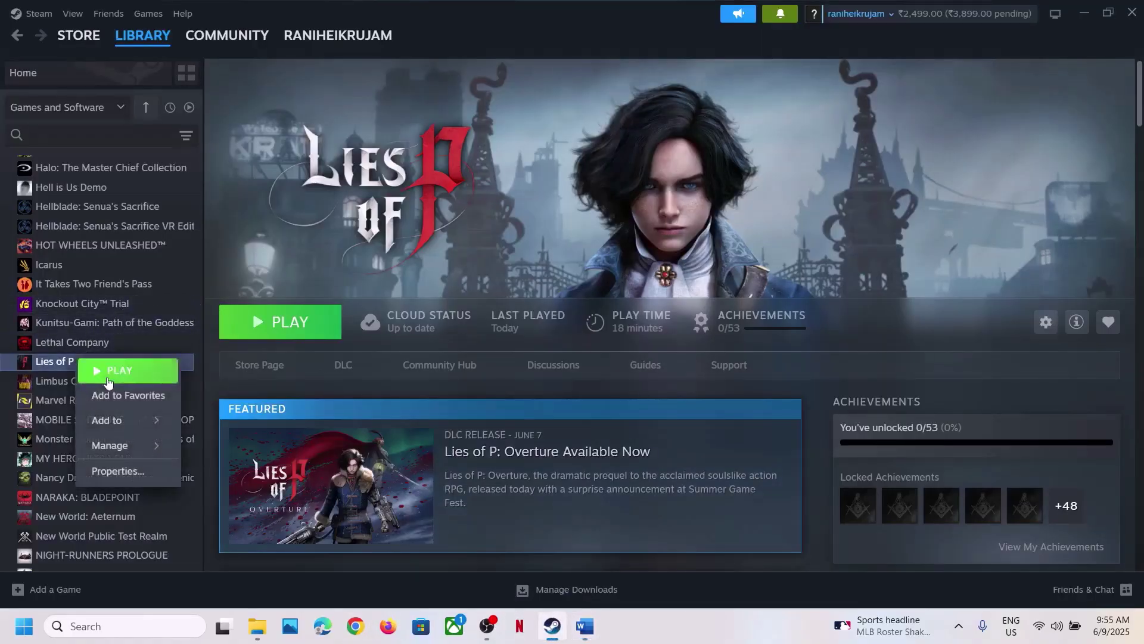
pyautogui.click(118, 471)
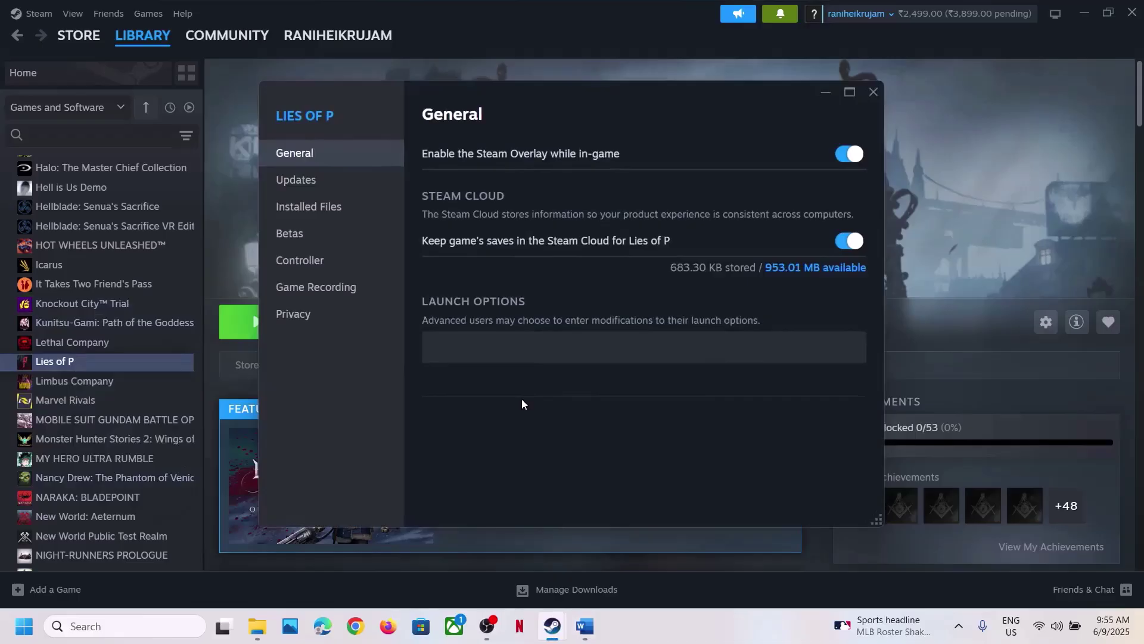
pyautogui.click(474, 349)
pyautogui.click(874, 92)
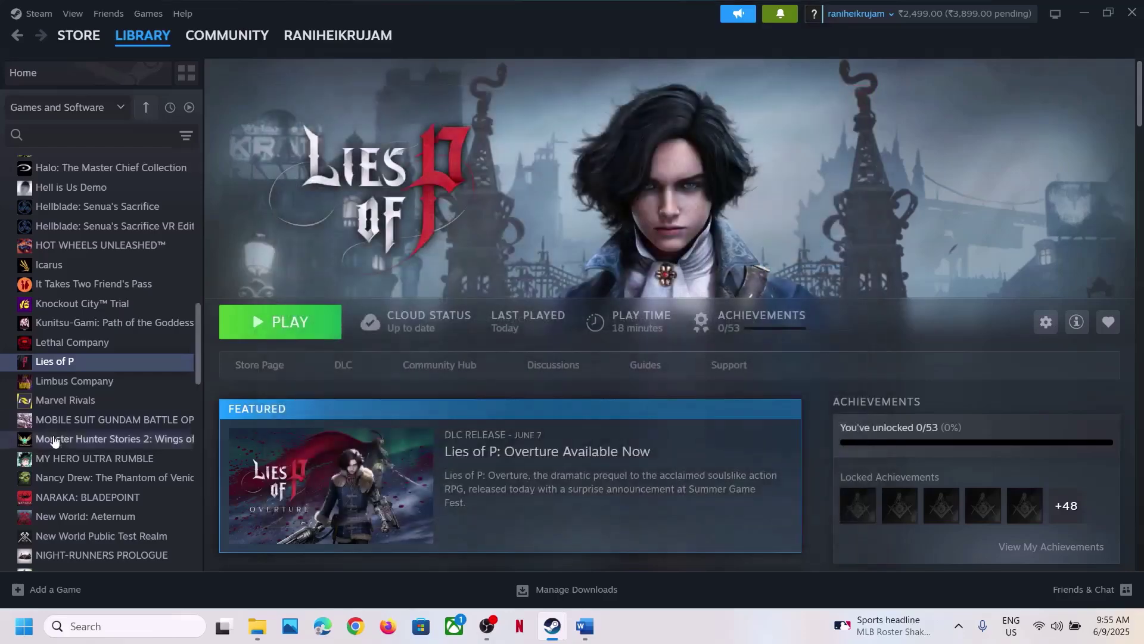
# - Reopen the Lies of P properties and replace the launch option with -d3d11
pyautogui.rightClick(119, 360)
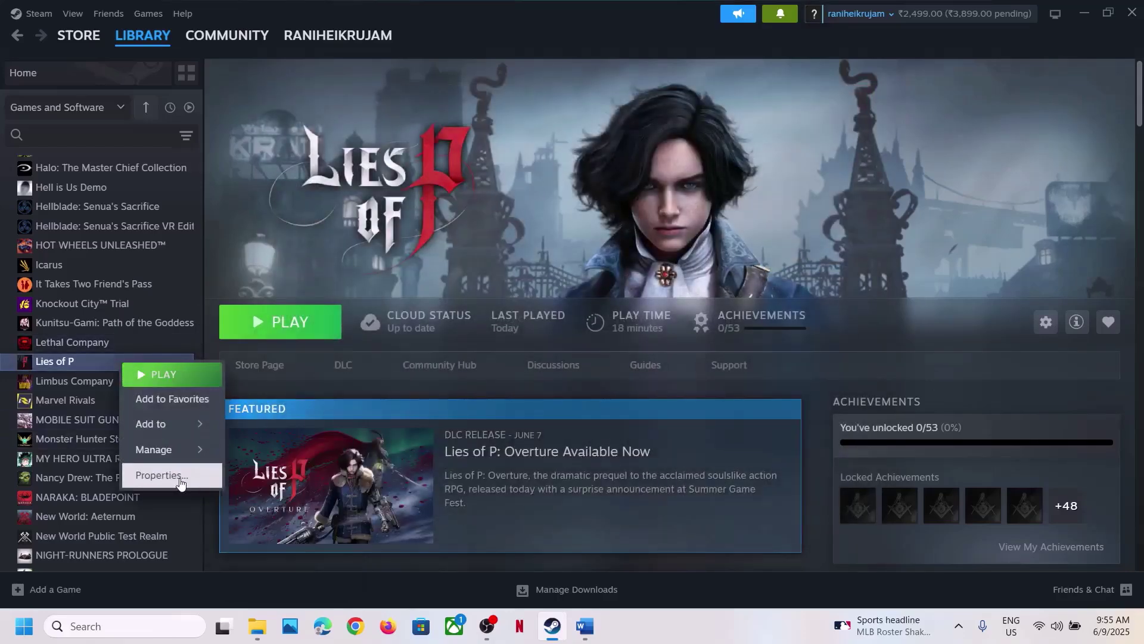
pyautogui.click(161, 475)
pyautogui.moveTo(467, 347); pyautogui.dragTo(405, 345)
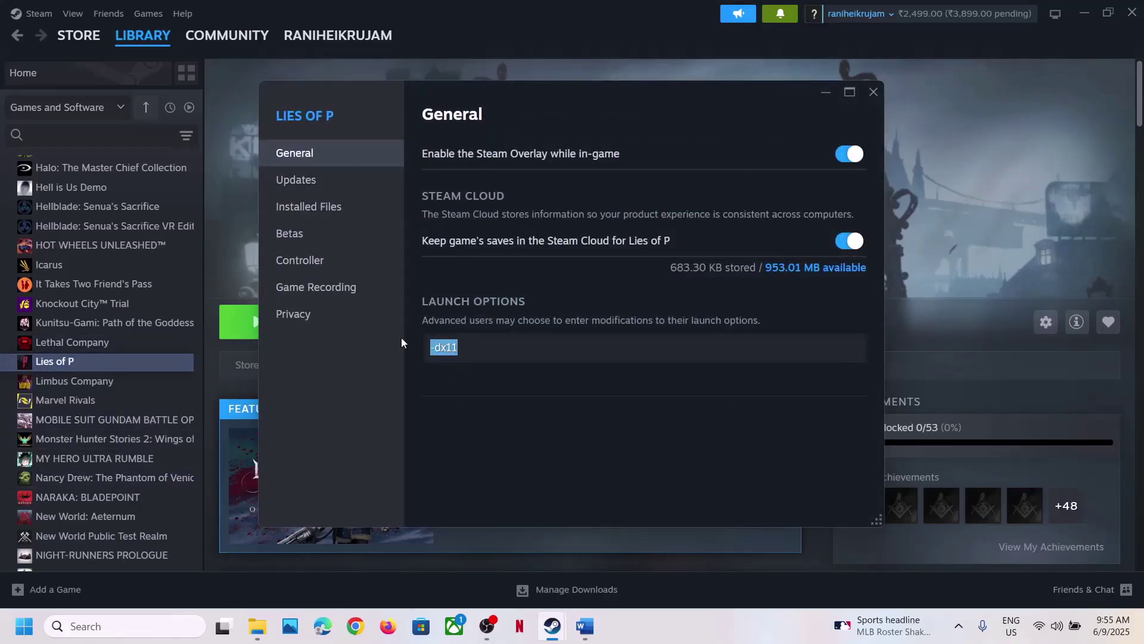
pyautogui.write('-d3d11')
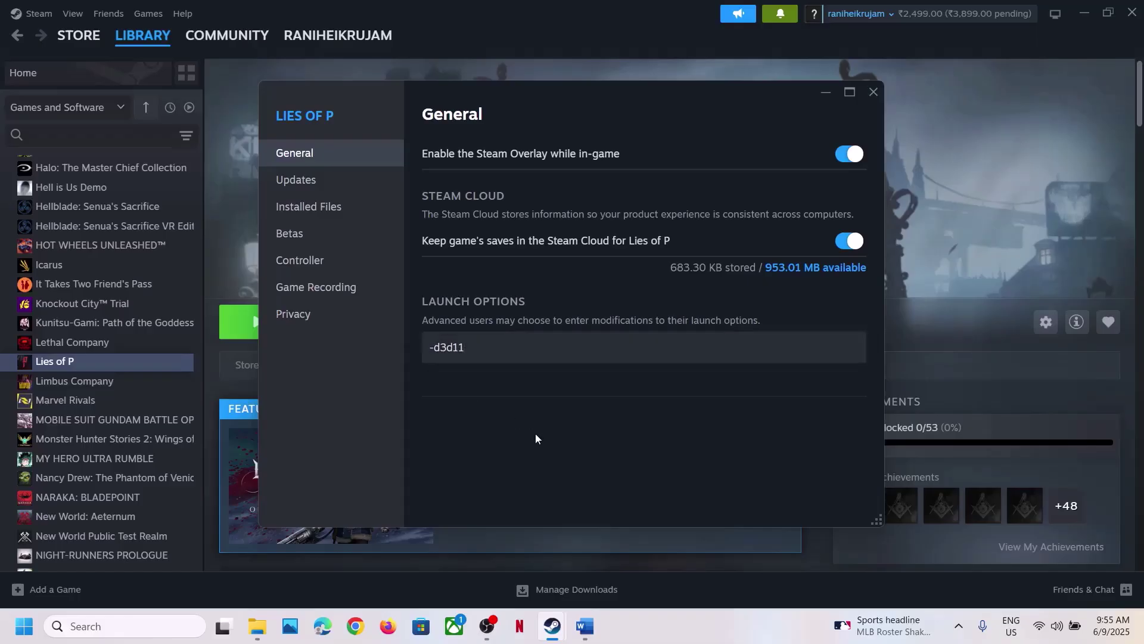
# - Try -dx12 as the launch option, clear the launch options again, and close the game's properties
pyautogui.moveTo(508, 341); pyautogui.dragTo(429, 349)
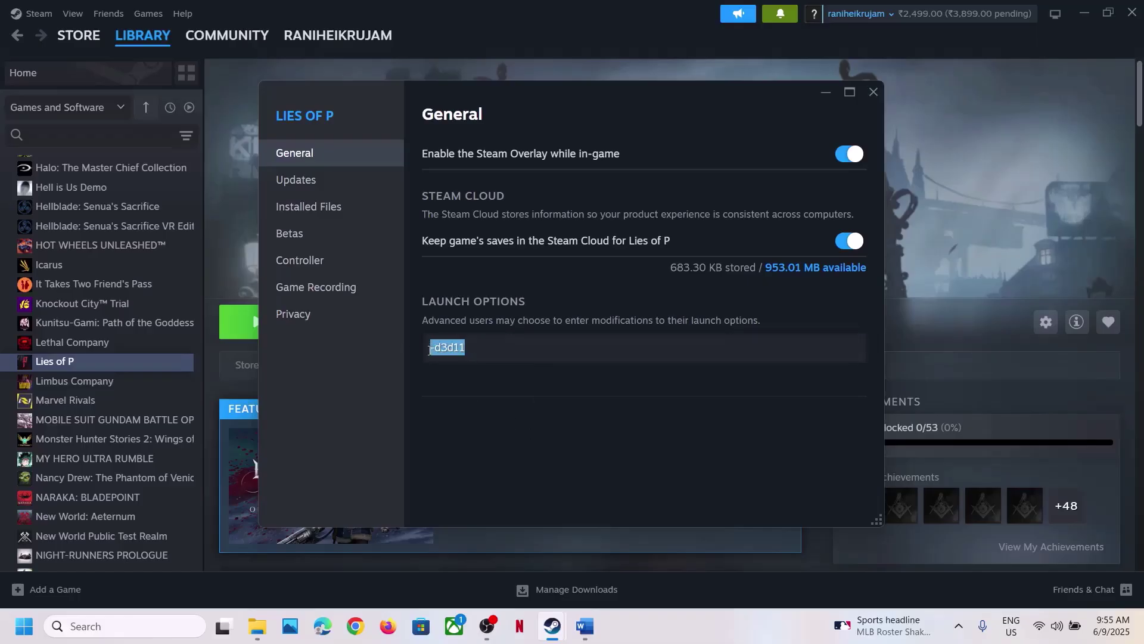
pyautogui.press('BackSpace')
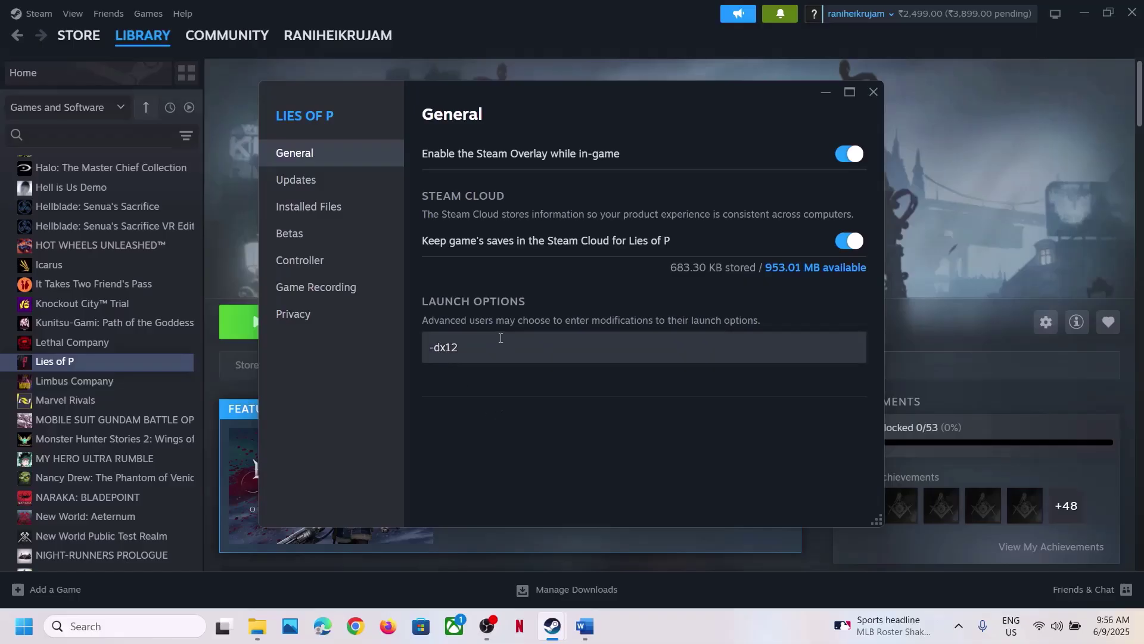
pyautogui.moveTo(501, 341); pyautogui.dragTo(400, 352)
pyautogui.press('BackSpace')
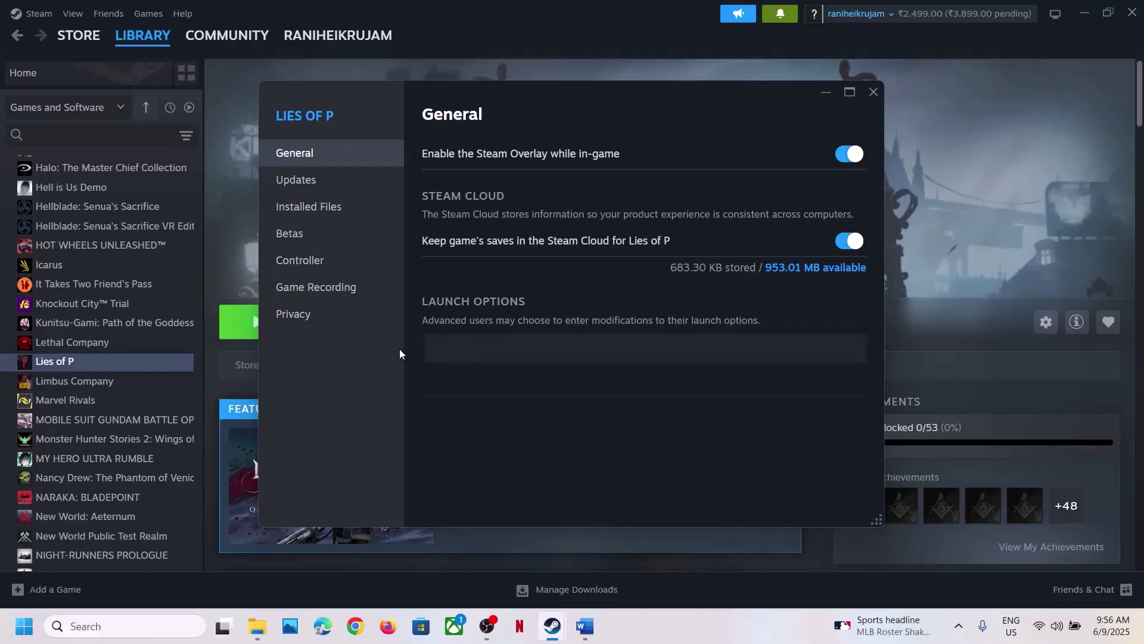
pyautogui.click(874, 91)
# - Switch to the Word notes to read the Step 4 instruction, and return to Steam
pyautogui.click(592, 614)
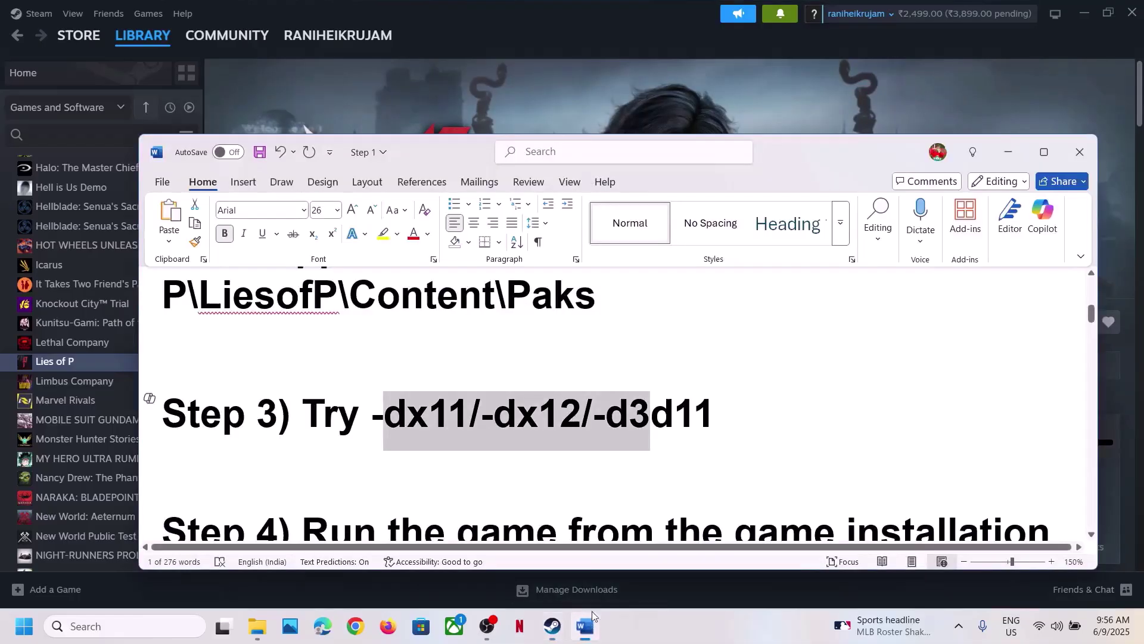
pyautogui.scroll(-3, 471, 441)
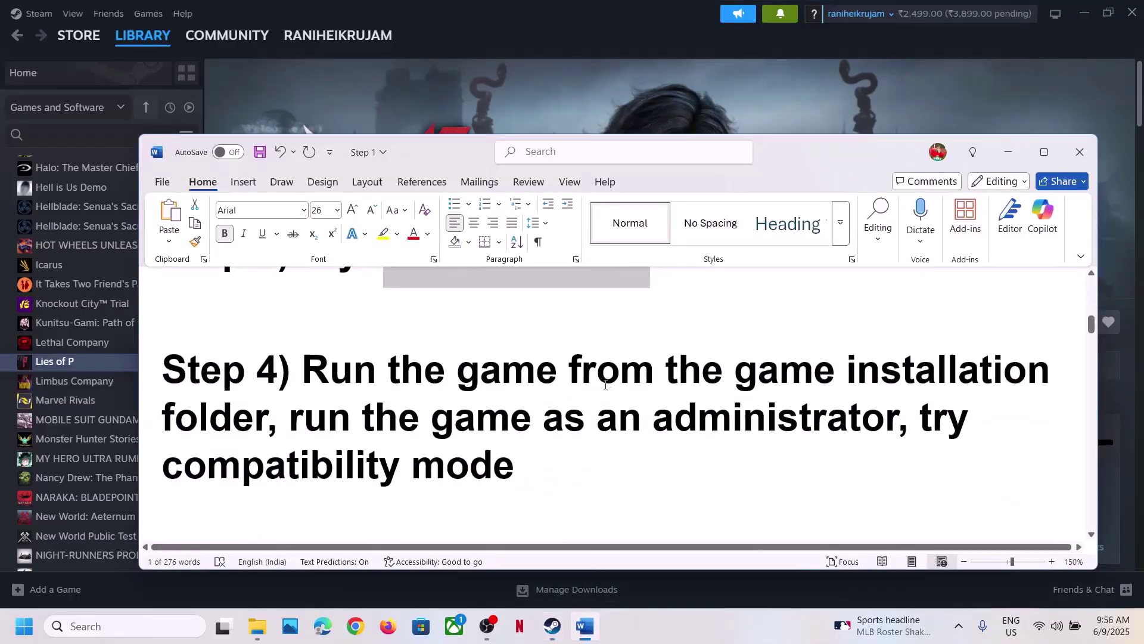
pyautogui.click(596, 110)
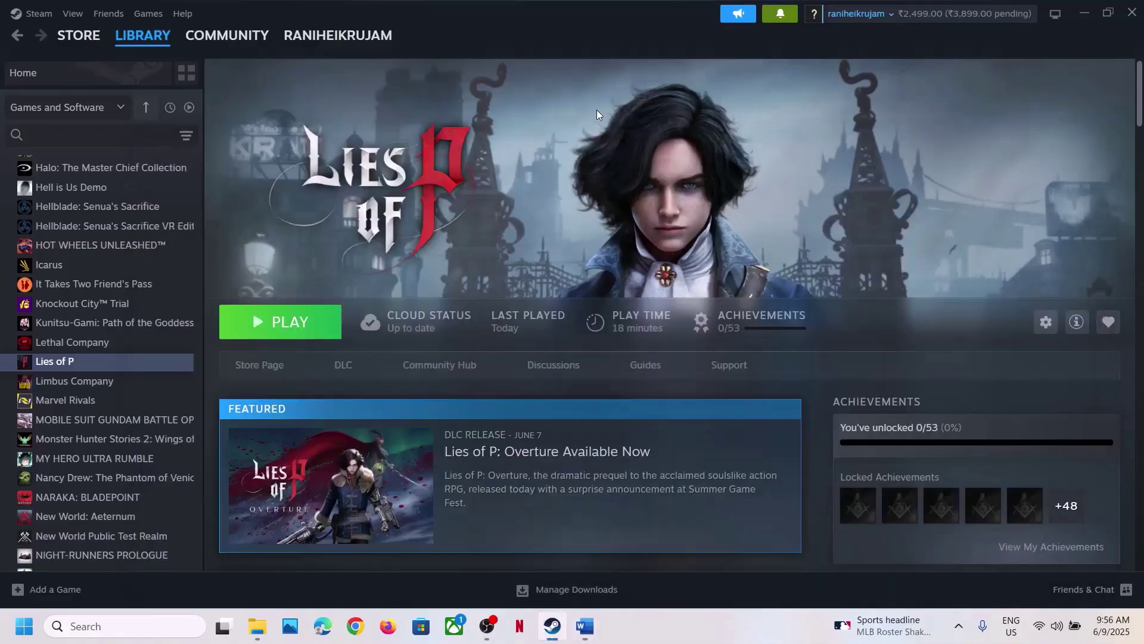
# - Browse the local files of Lies of P and open the LiesofP\Binaries\Win64 folder
pyautogui.rightClick(117, 372)
pyautogui.moveTo(167, 460)
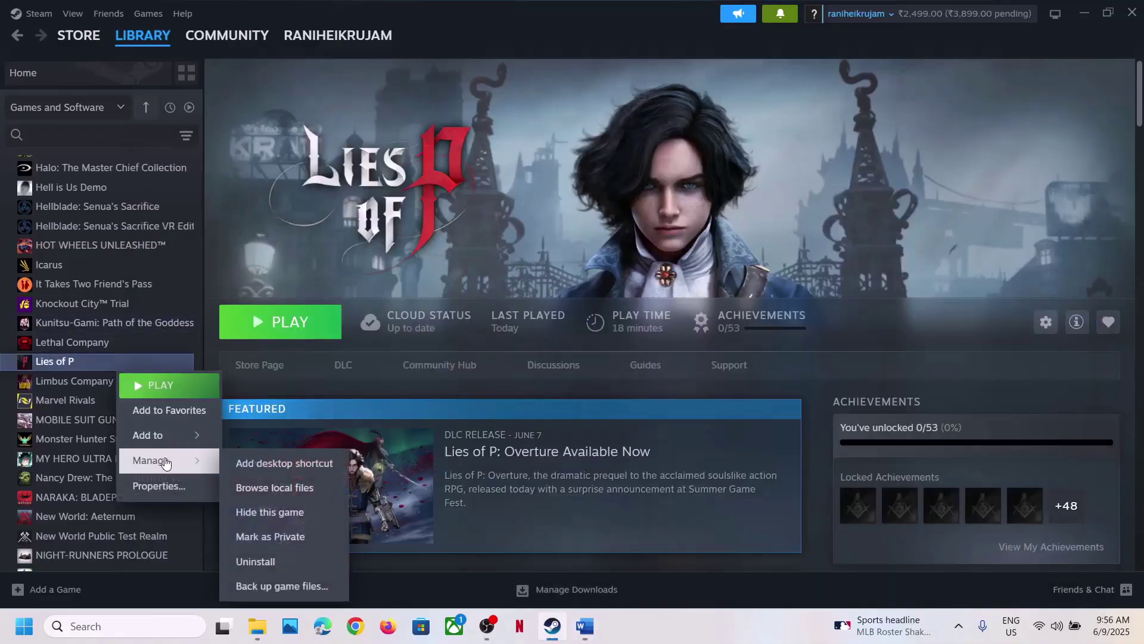
pyautogui.click(287, 488)
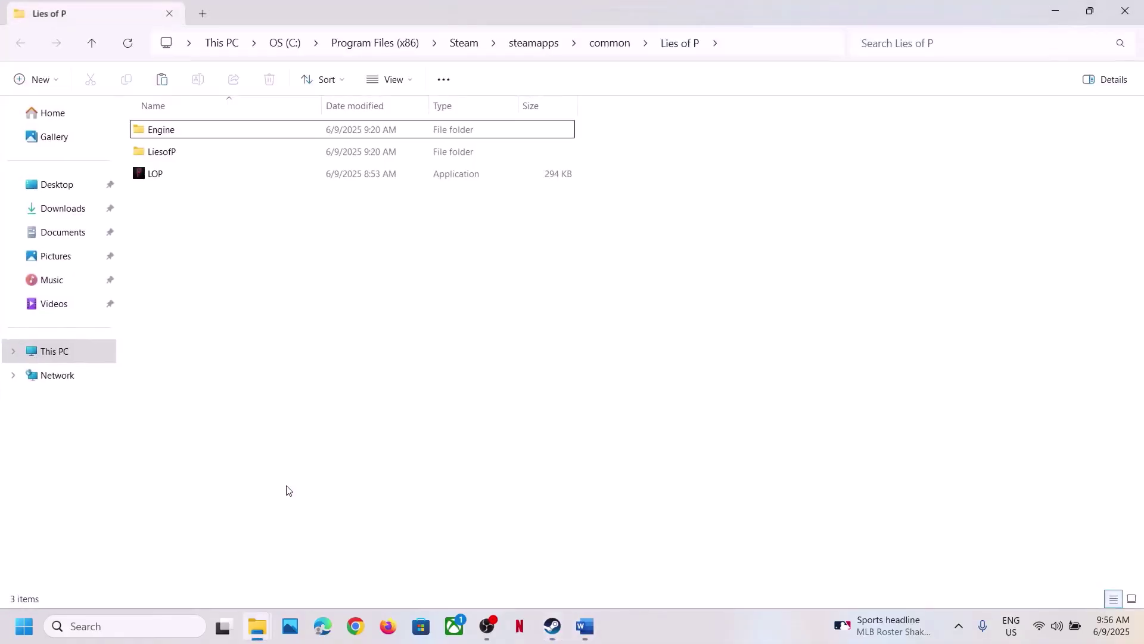
pyautogui.doubleClick(161, 151)
pyautogui.click(161, 133)
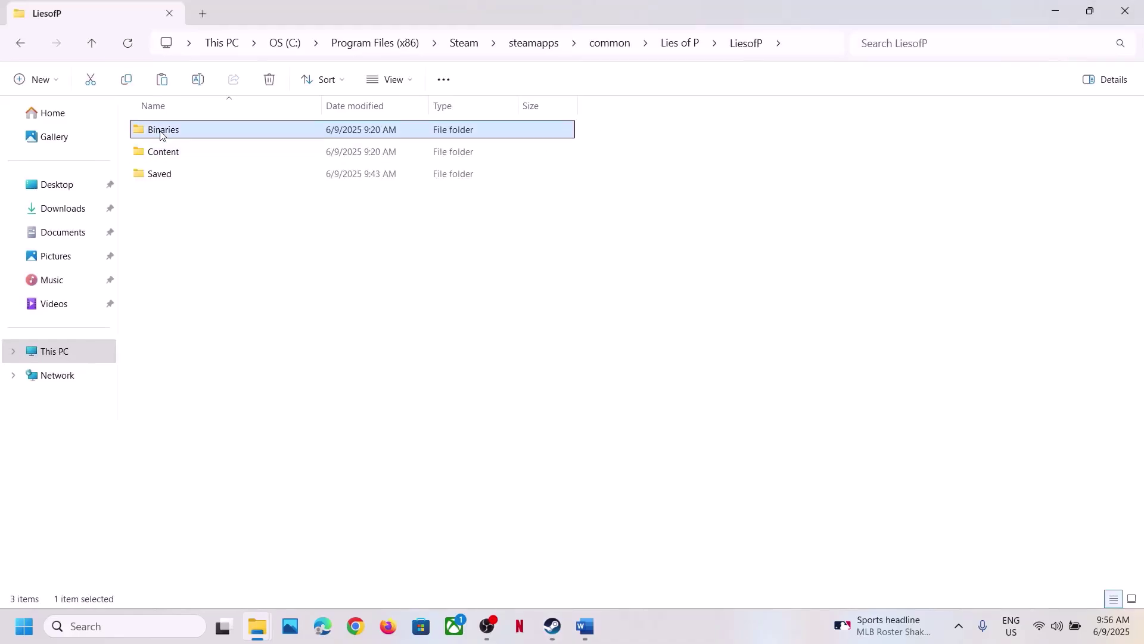
pyautogui.doubleClick(161, 131)
pyautogui.doubleClick(161, 132)
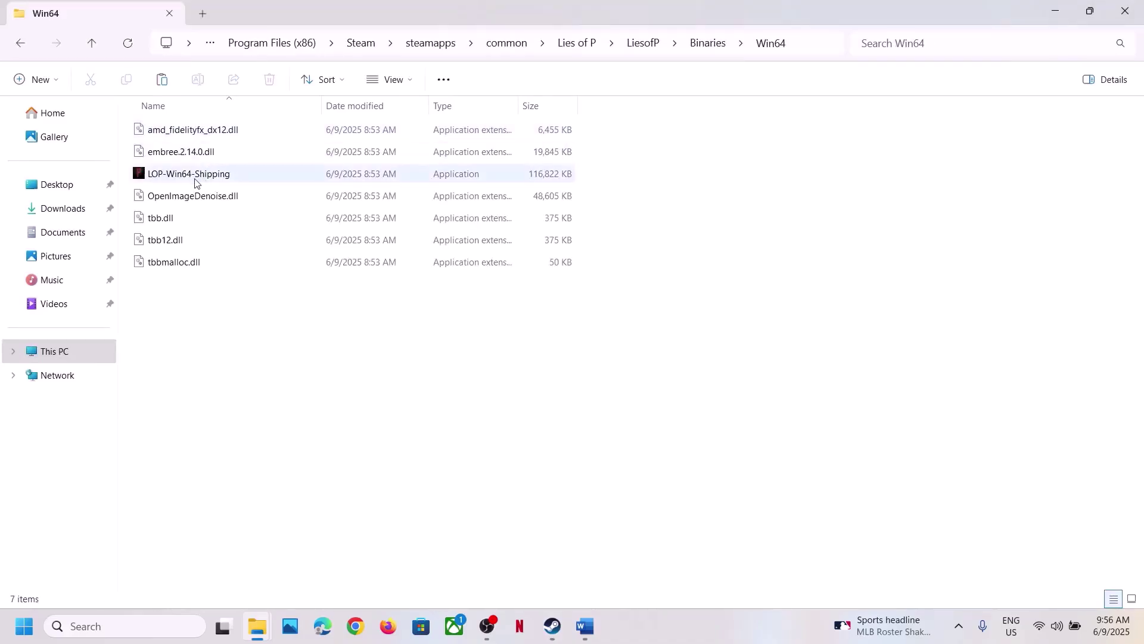
# - Set LOP-Win64-Shipping to run as an administrator in its compatibility properties, and apply the change
pyautogui.click(197, 178)
pyautogui.rightClick(197, 178)
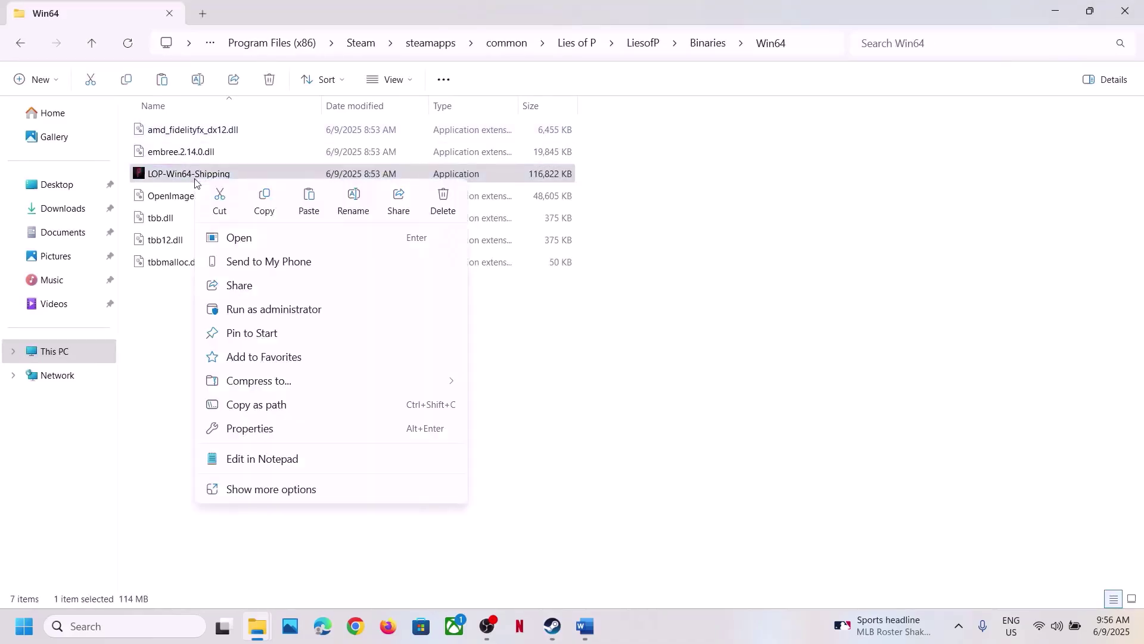
pyautogui.click(250, 430)
pyautogui.click(344, 232)
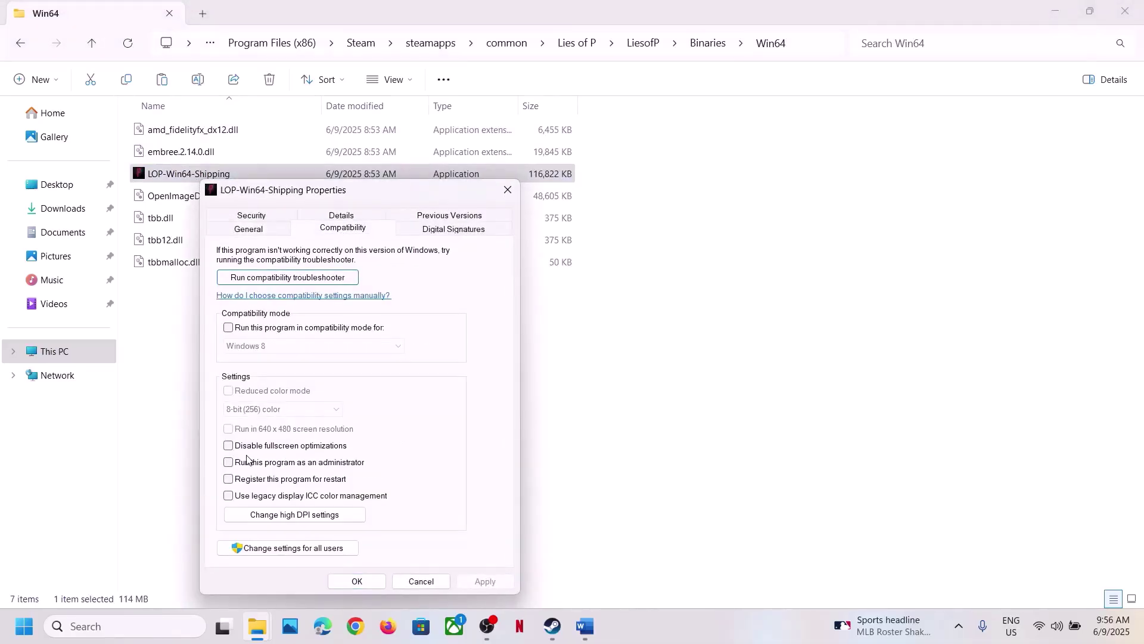
pyautogui.click(229, 463)
pyautogui.click(485, 581)
pyautogui.click(357, 581)
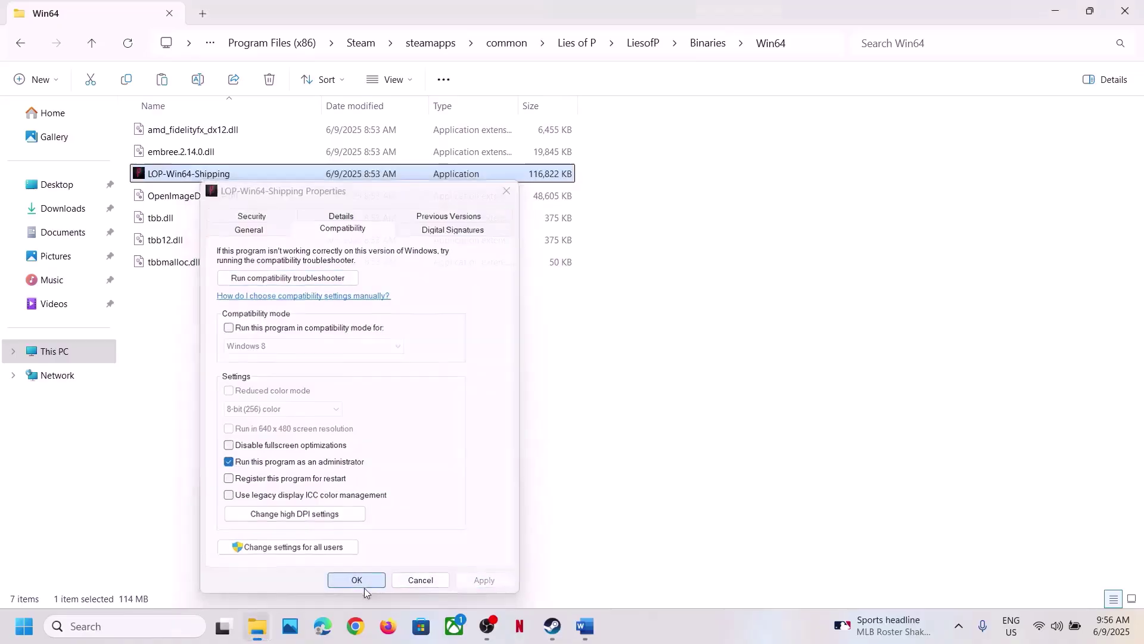
# - Reopen the compatibility properties of LOP-Win64-Shipping and apply compatibility mode for Windows 8
pyautogui.rightClick(203, 174)
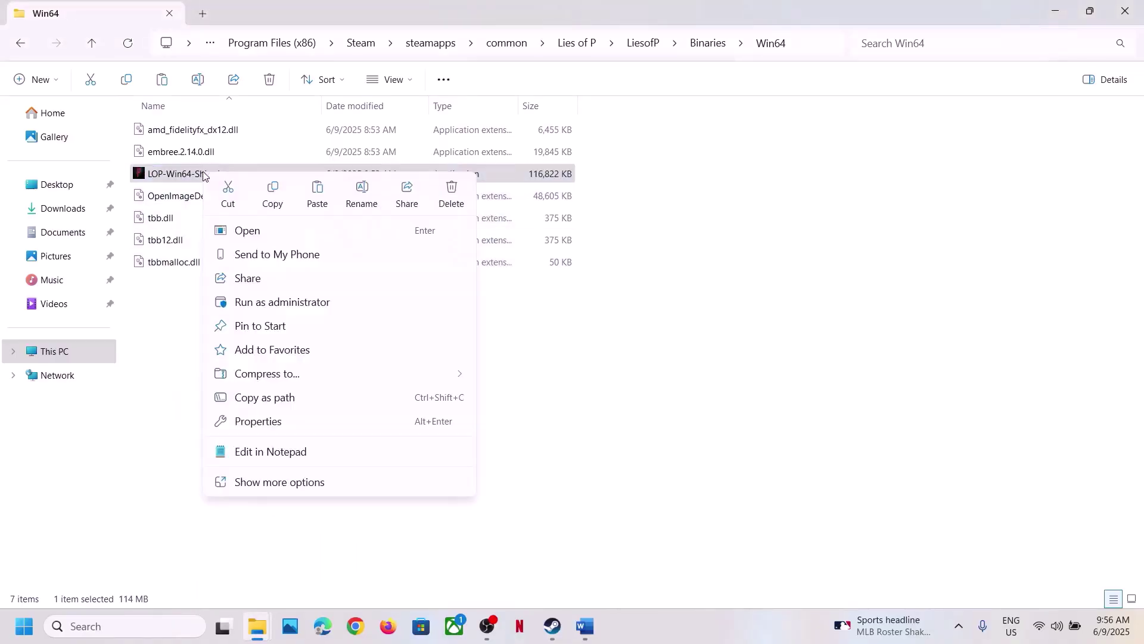
pyautogui.click(271, 422)
pyautogui.click(334, 227)
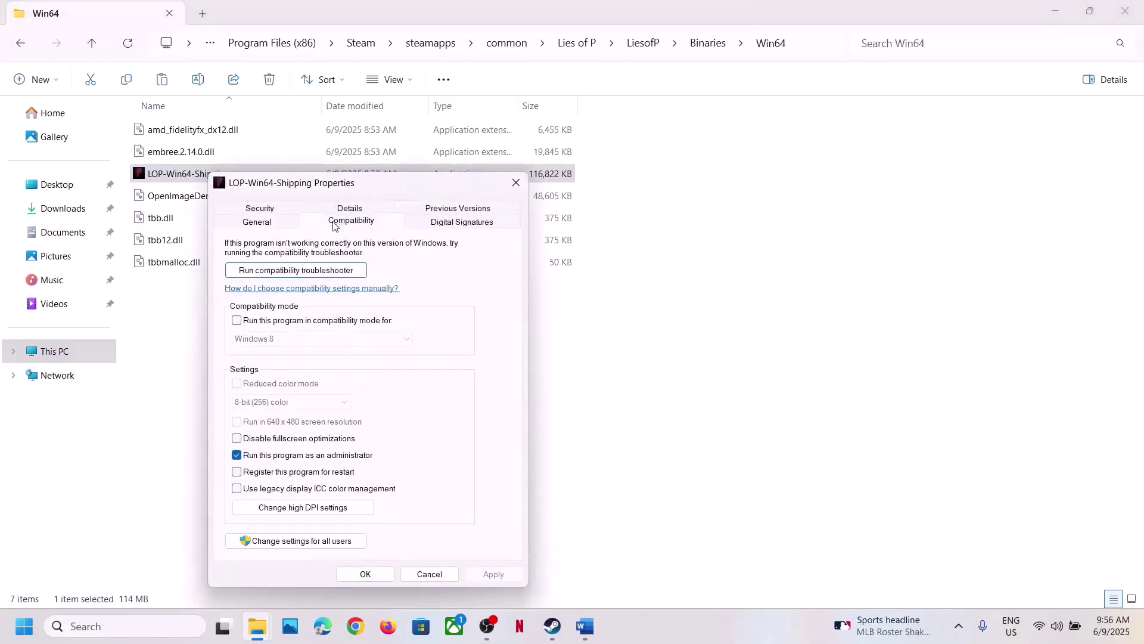
pyautogui.click(268, 321)
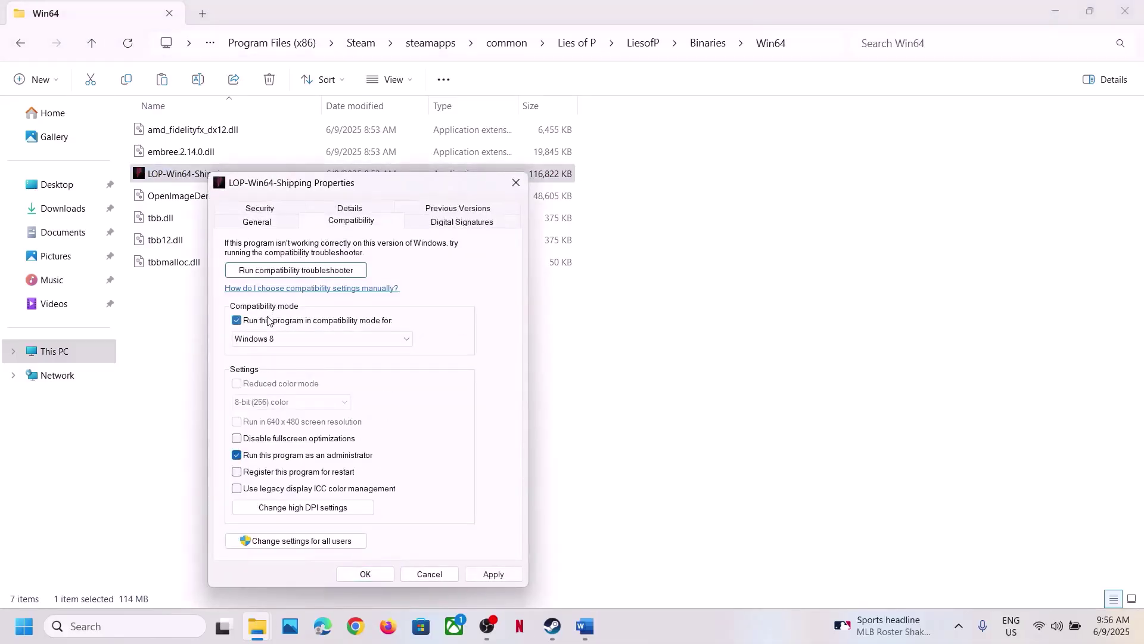
pyautogui.click(482, 575)
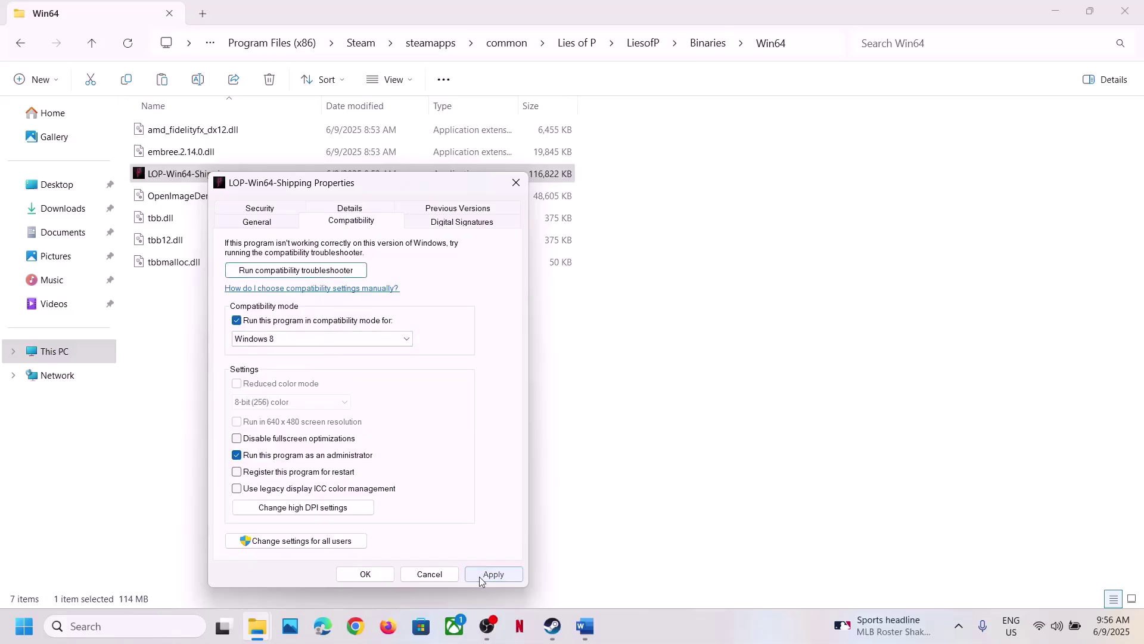
# - Change the compatibility mode to Windows 7, disable fullscreen optimizations, and apply both settings
pyautogui.click(394, 344)
pyautogui.click(279, 382)
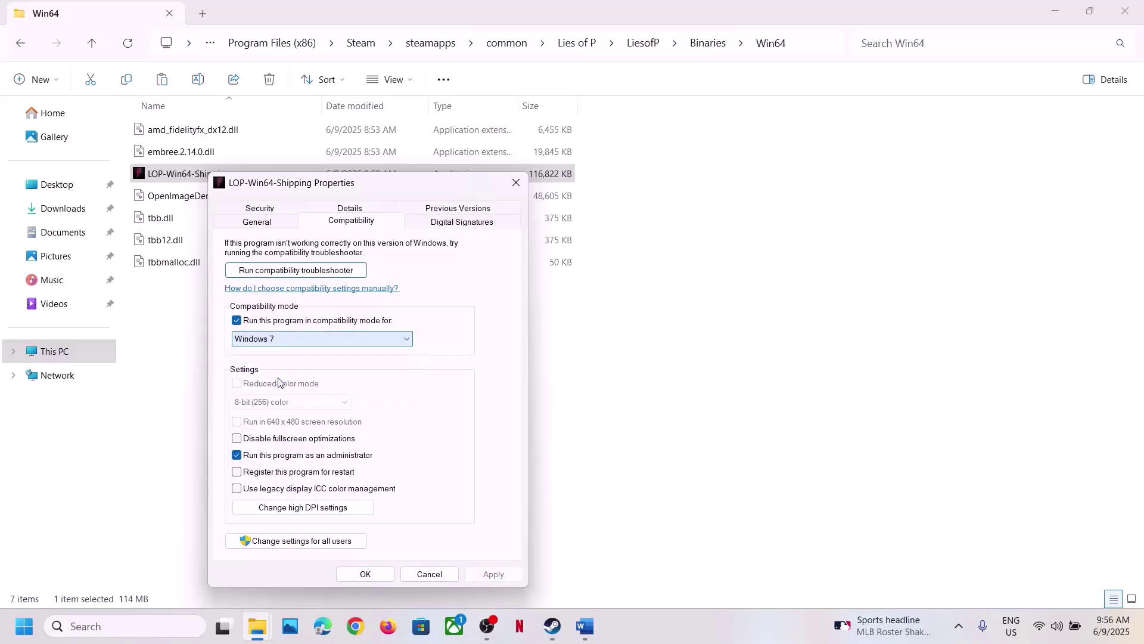
pyautogui.click(491, 573)
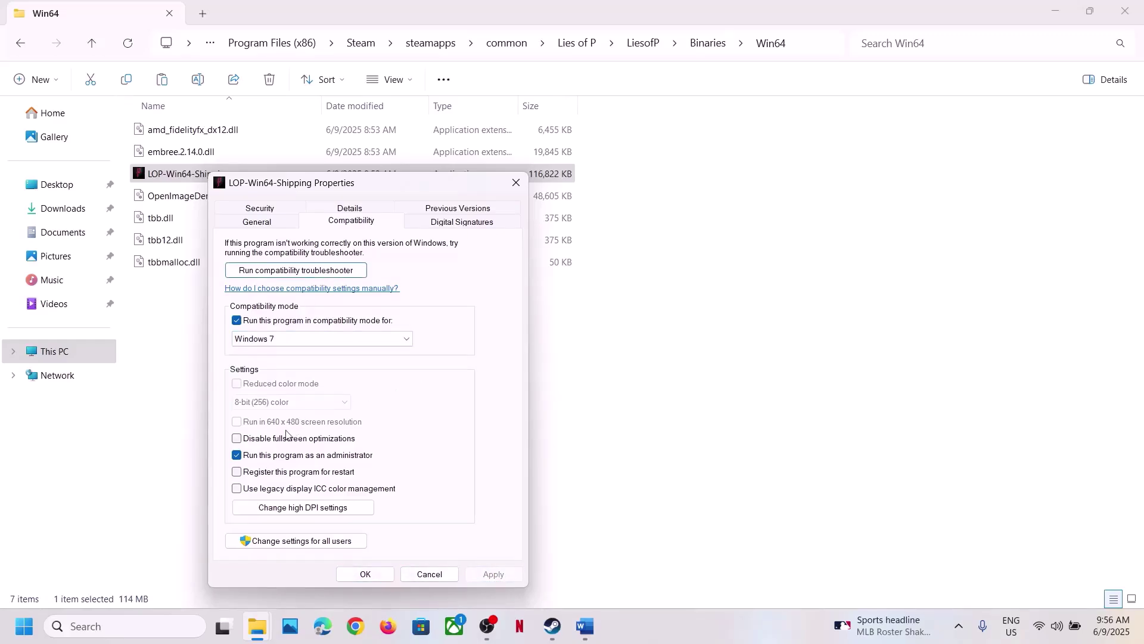
pyautogui.click(279, 439)
pyautogui.click(492, 573)
pyautogui.click(352, 576)
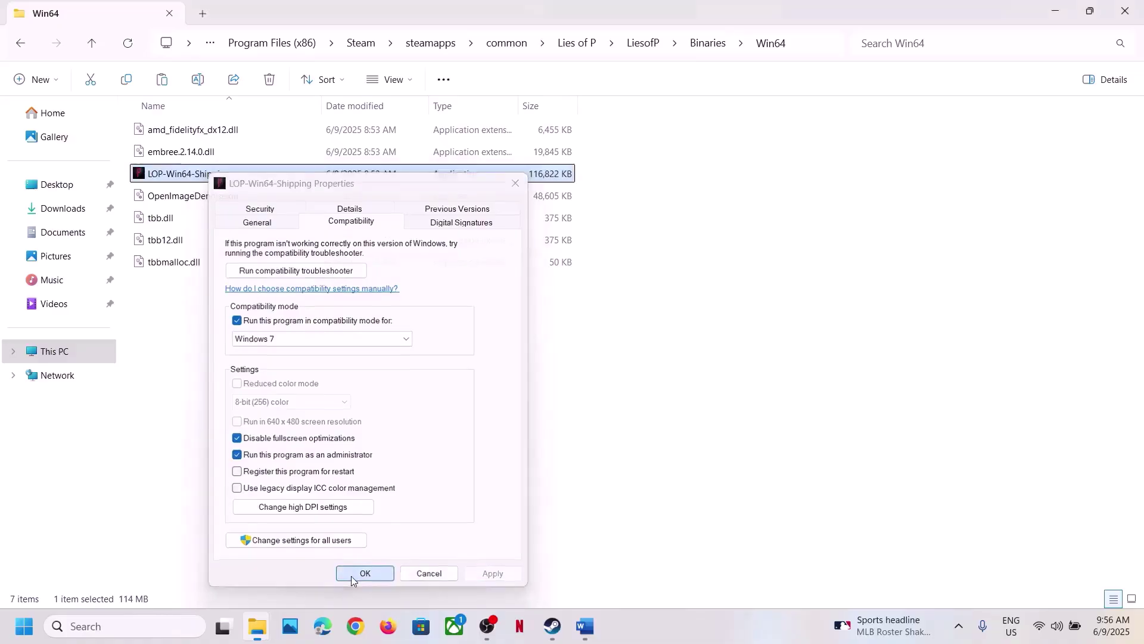
# - Turn off compatibility mode, disabled fullscreen optimizations and run as administrator for LOP-Win64-Shipping, and apply the changes
pyautogui.rightClick(182, 179)
pyautogui.click(239, 424)
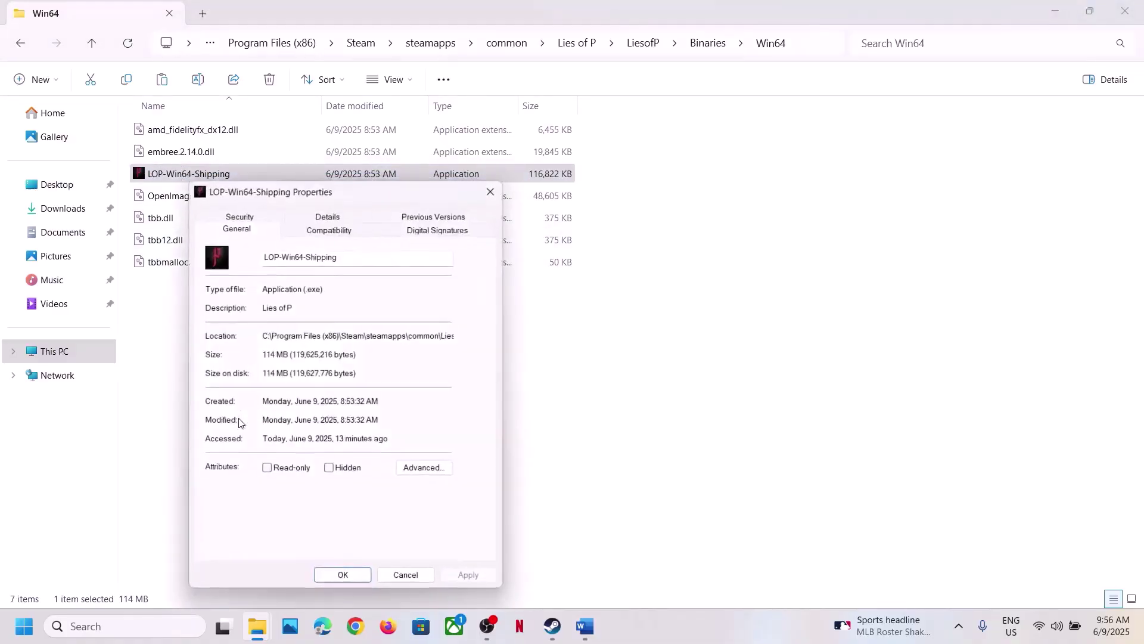
pyautogui.click(338, 233)
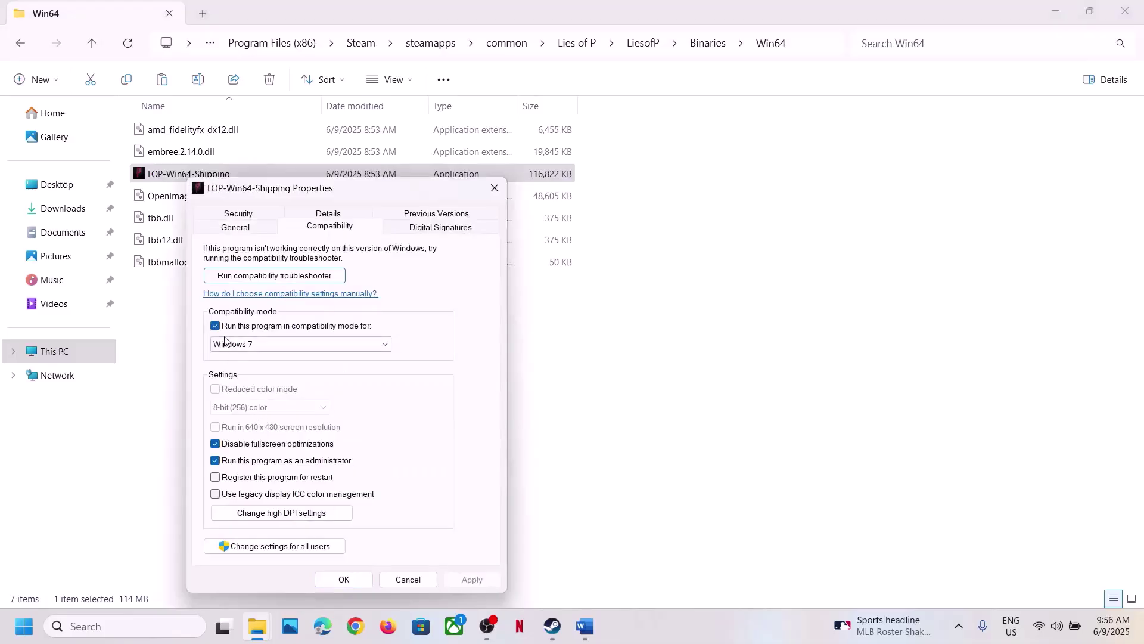
pyautogui.click(215, 326)
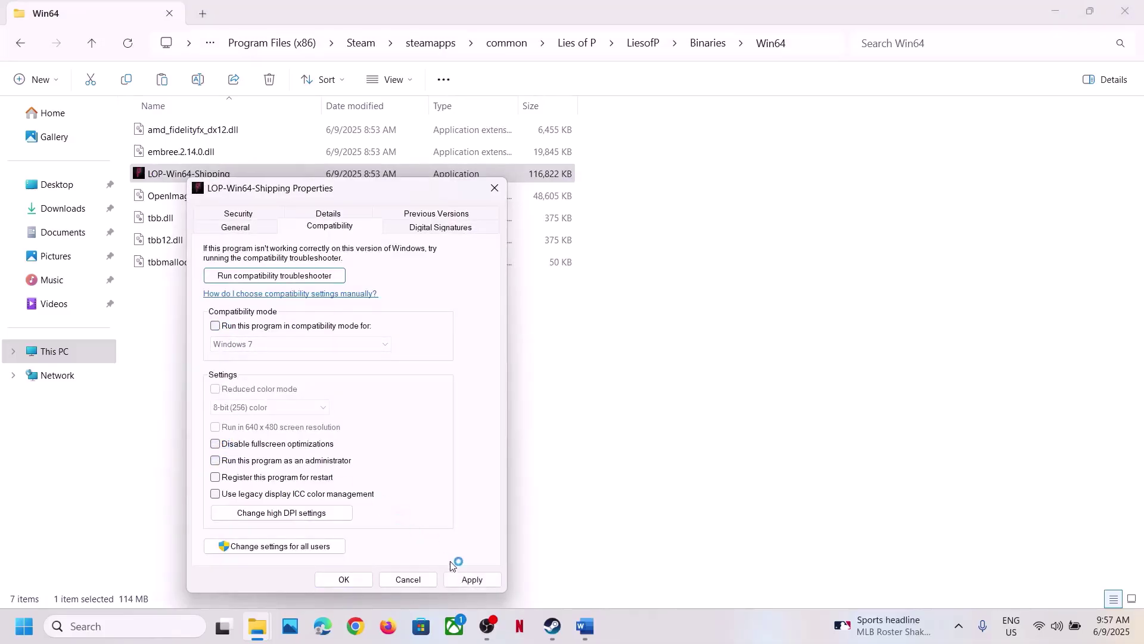
pyautogui.click(470, 579)
pyautogui.click(361, 579)
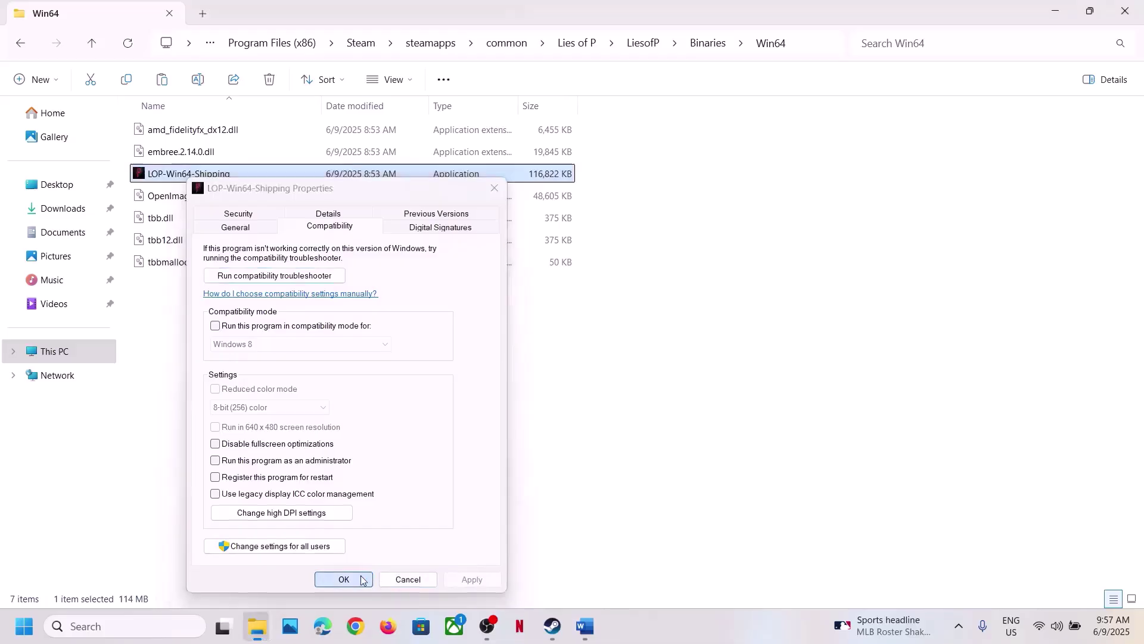
# - Switch to the Word notes and highlight the Step 5 instruction about removing mods and deleting the Mods folder
pyautogui.click(598, 635)
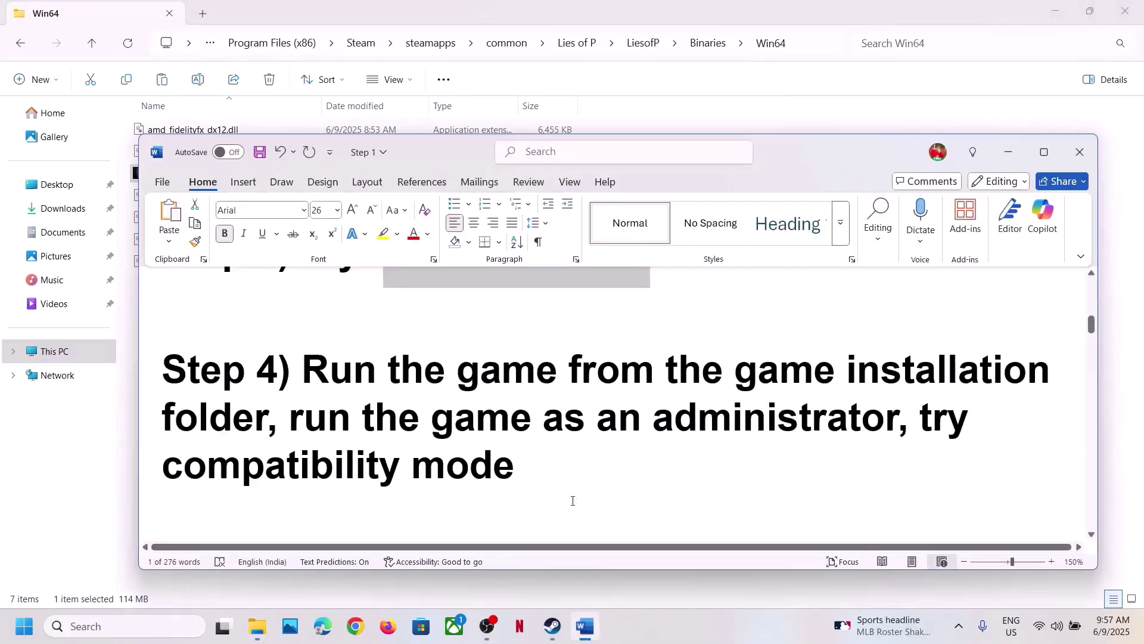
pyautogui.scroll(-5, 531, 469)
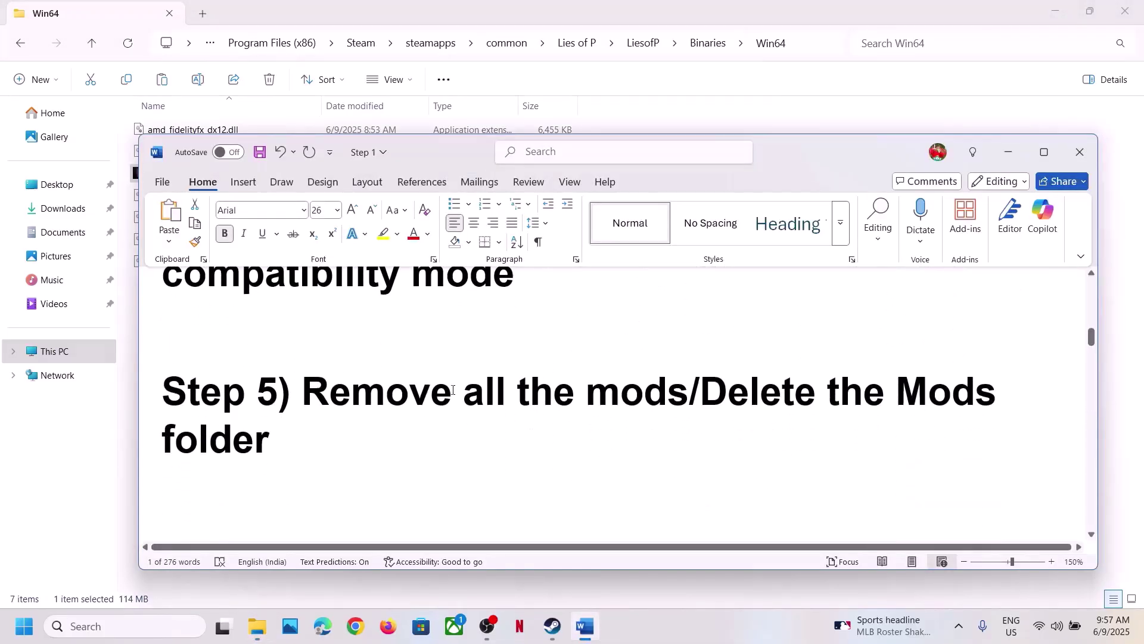
pyautogui.moveTo(362, 384); pyautogui.dragTo(647, 391)
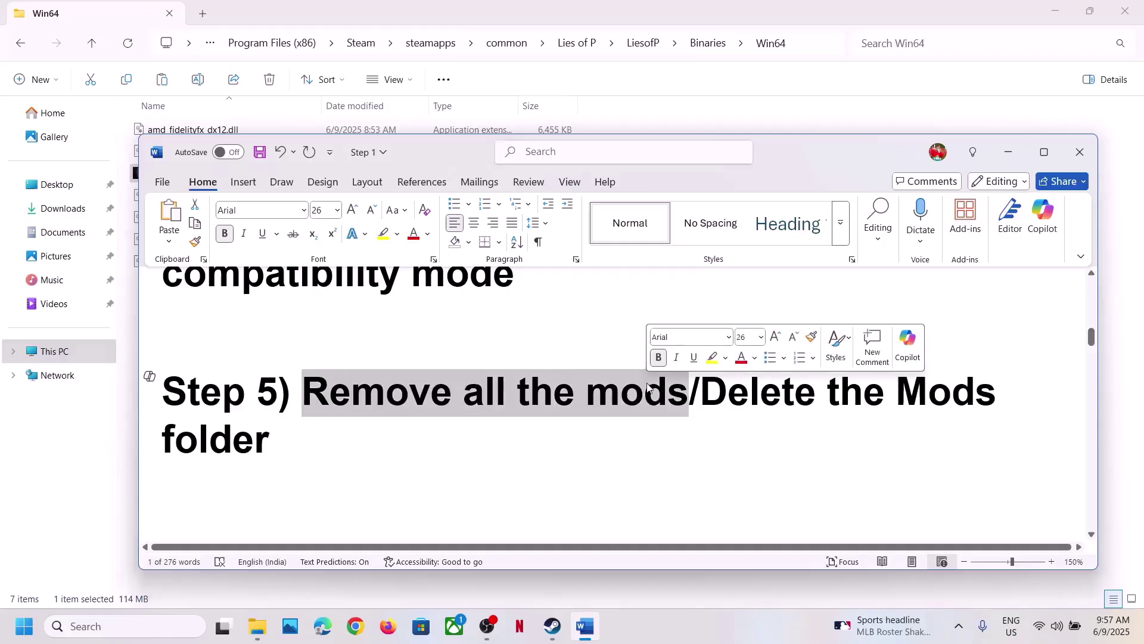
pyautogui.tripleClick(280, 432)
# - Highlight the "Delete config folder" instruction of Step 6 in the Word notes
pyautogui.scroll(-3, 238, 405)
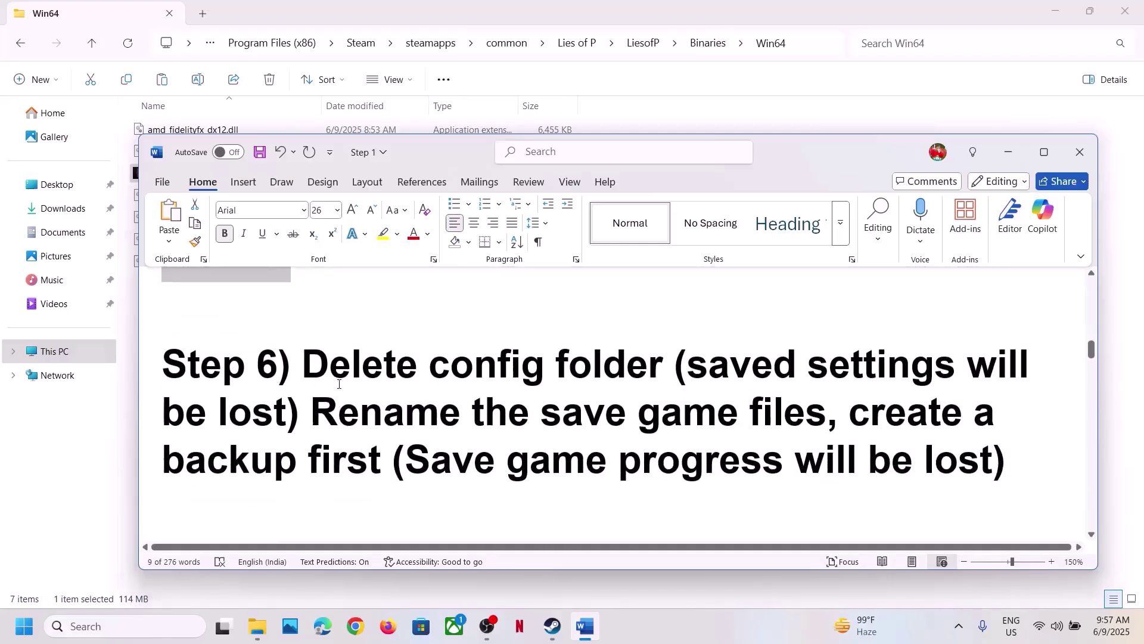
pyautogui.moveTo(308, 370); pyautogui.dragTo(867, 381)
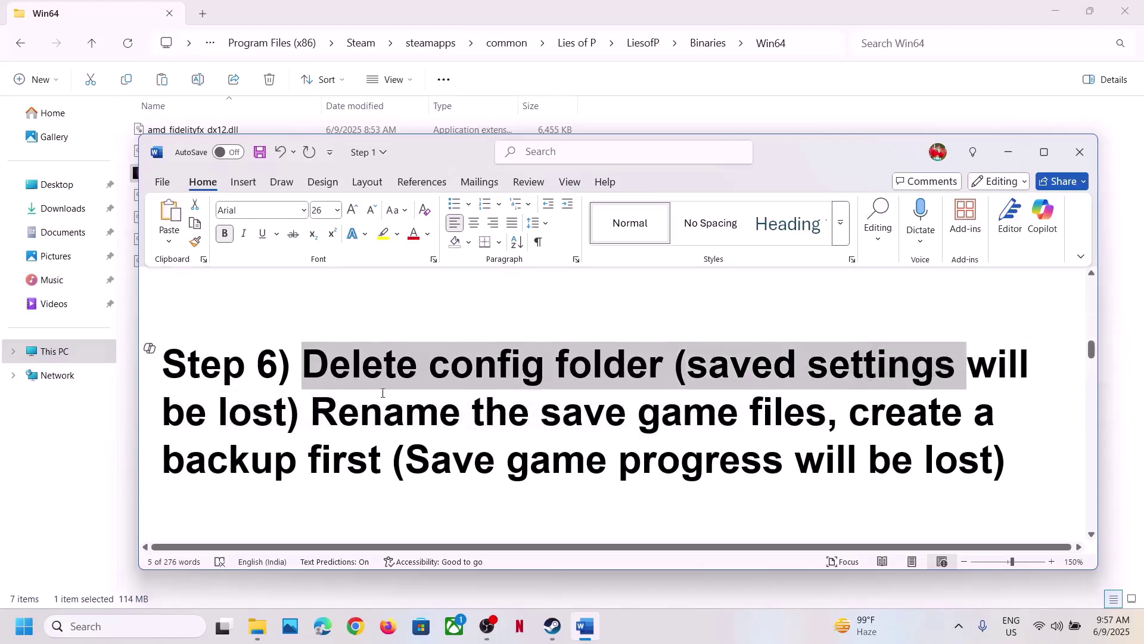
# - Extend the Step 6 highlight through "will be lost)", and switch to Steam to browse the local files of Lies of P
pyautogui.keyDown('shift'); pyautogui.click(308, 422); pyautogui.keyUp('shift')
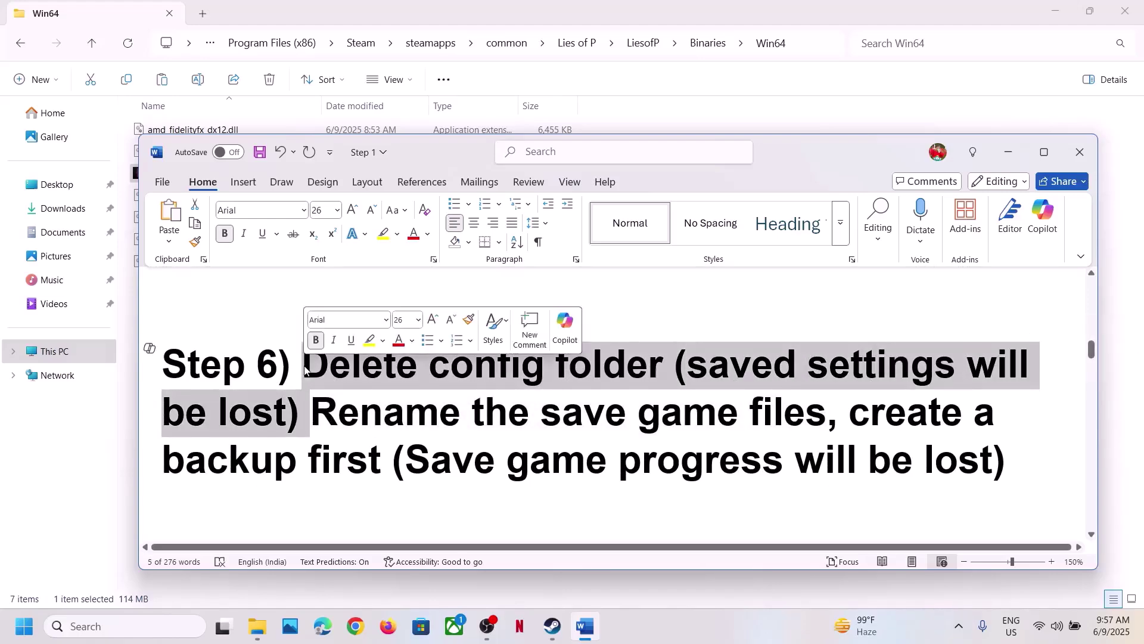
pyautogui.click(551, 626)
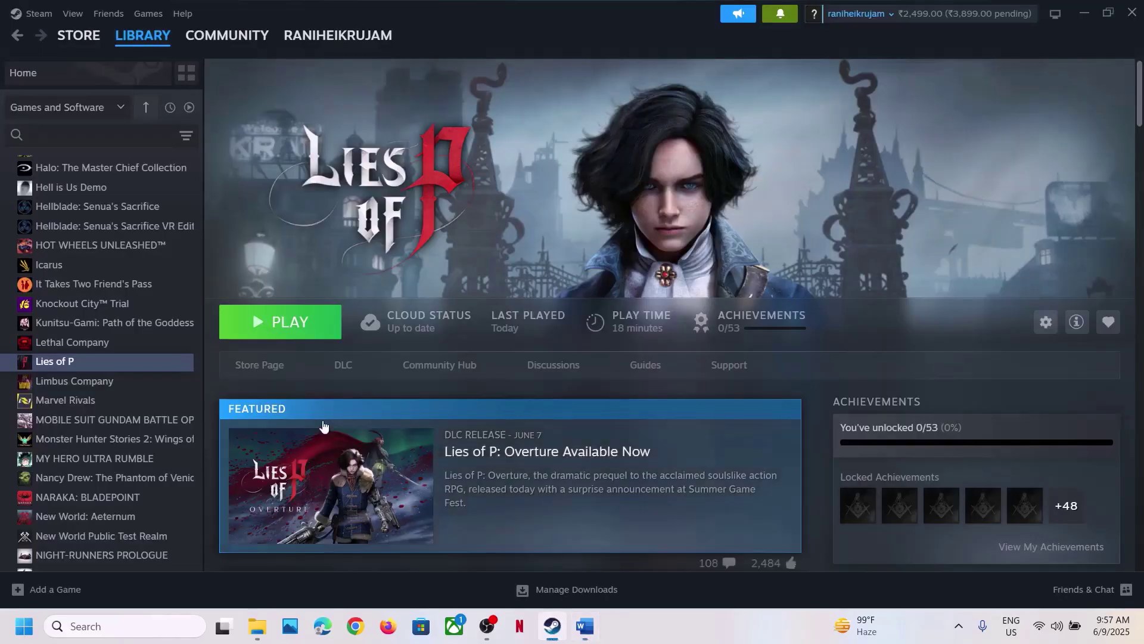
pyautogui.rightClick(166, 360)
pyautogui.moveTo(222, 448)
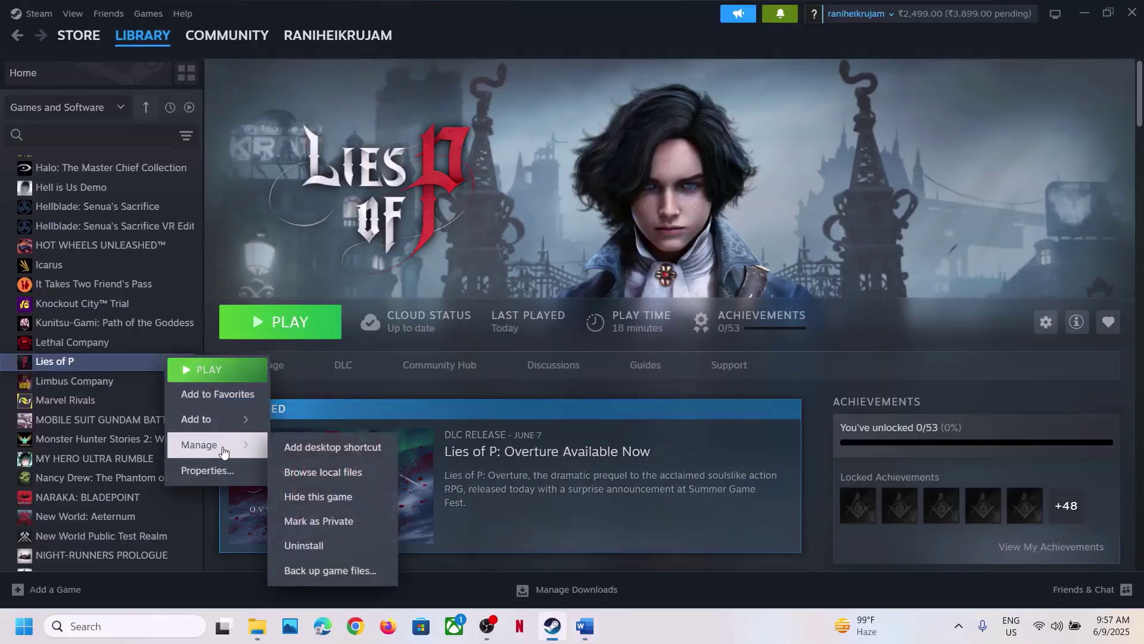
pyautogui.click(344, 472)
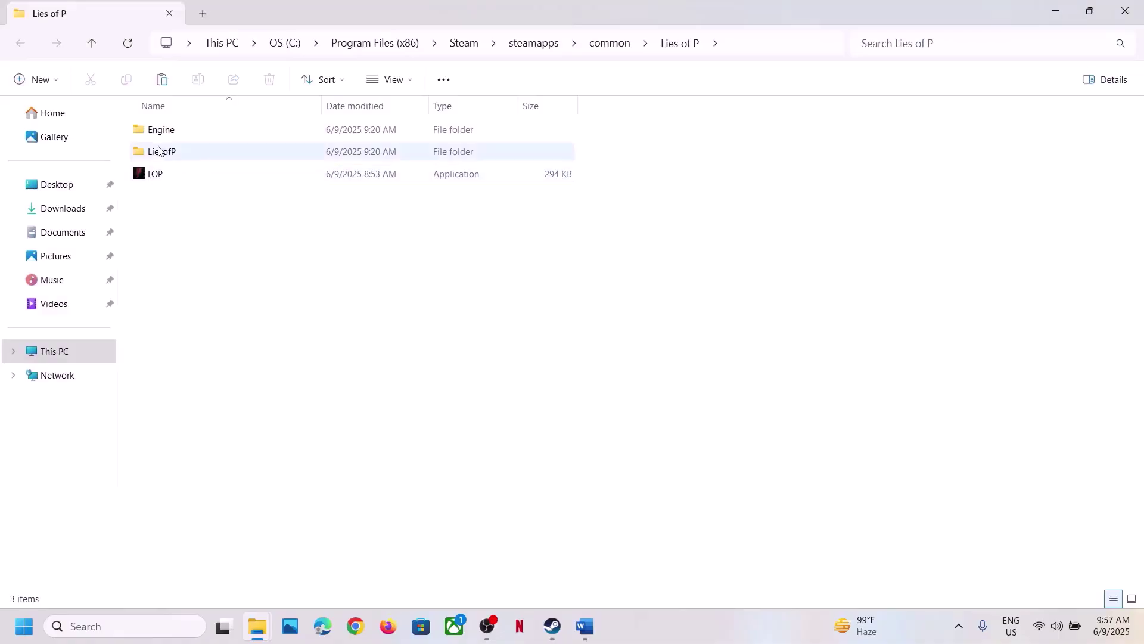
# - Open the Saved folder inside LiesofP and select its Config folder
pyautogui.doubleClick(156, 152)
pyautogui.click(188, 176)
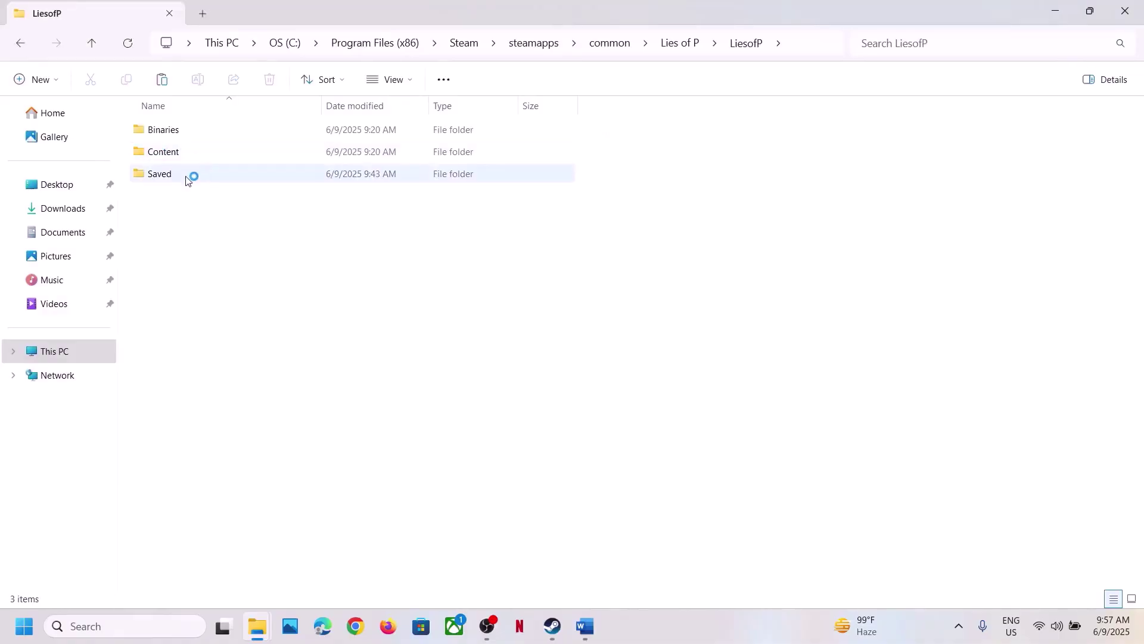
pyautogui.doubleClick(188, 176)
pyautogui.click(161, 133)
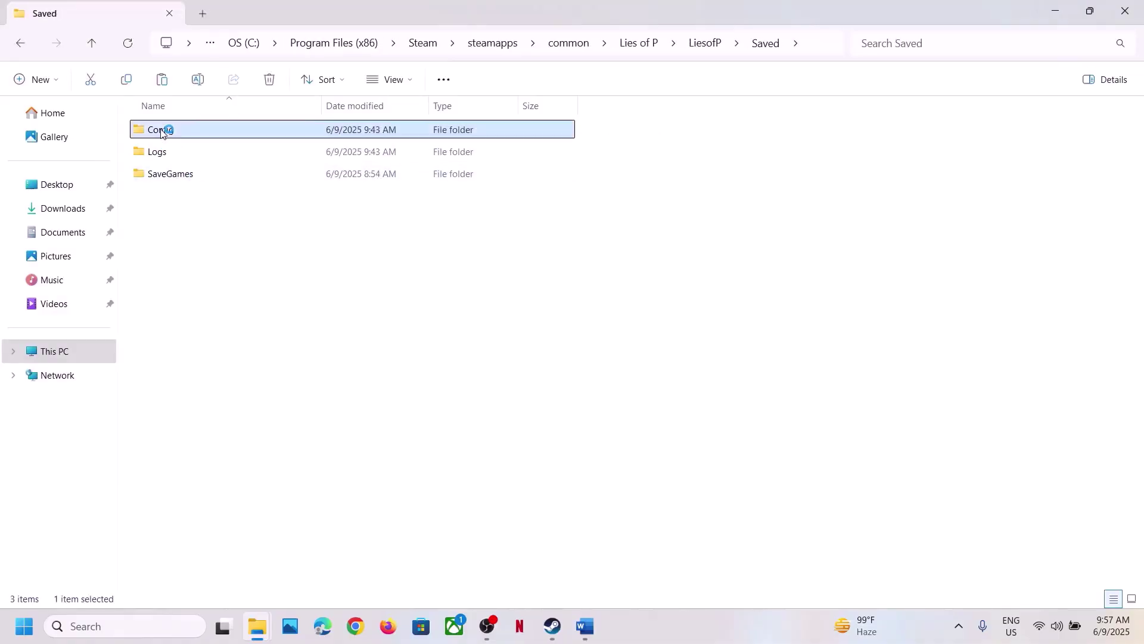
# - Copy the Config folder to the desktop as a backup and place it apart from the other icons
pyautogui.rightClick(186, 138)
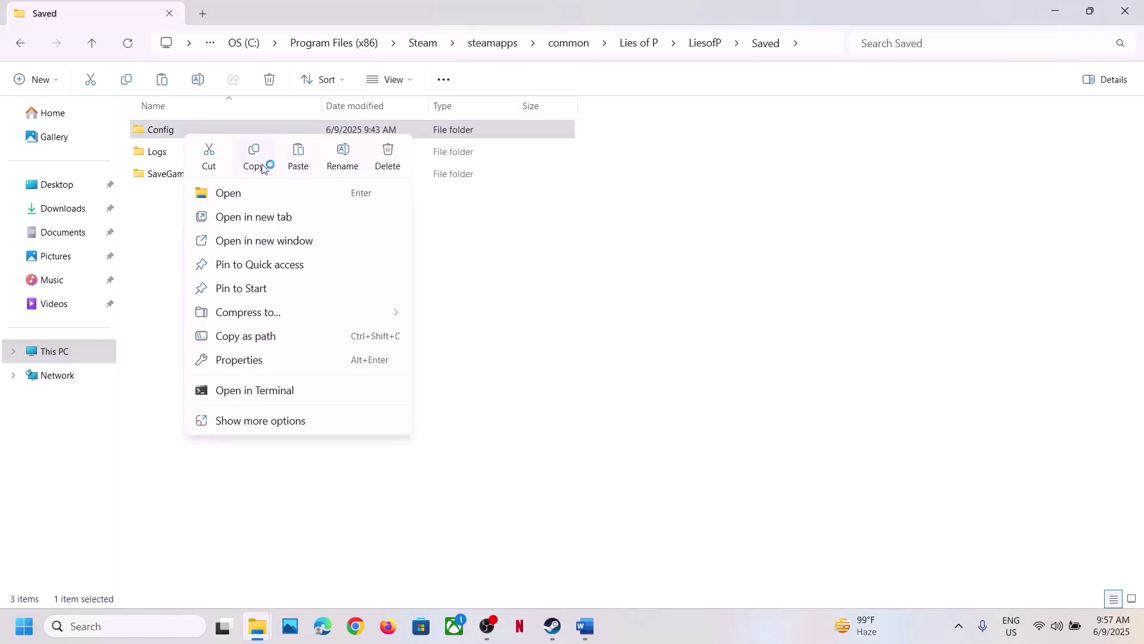
pyautogui.click(253, 157)
pyautogui.press('super+d')
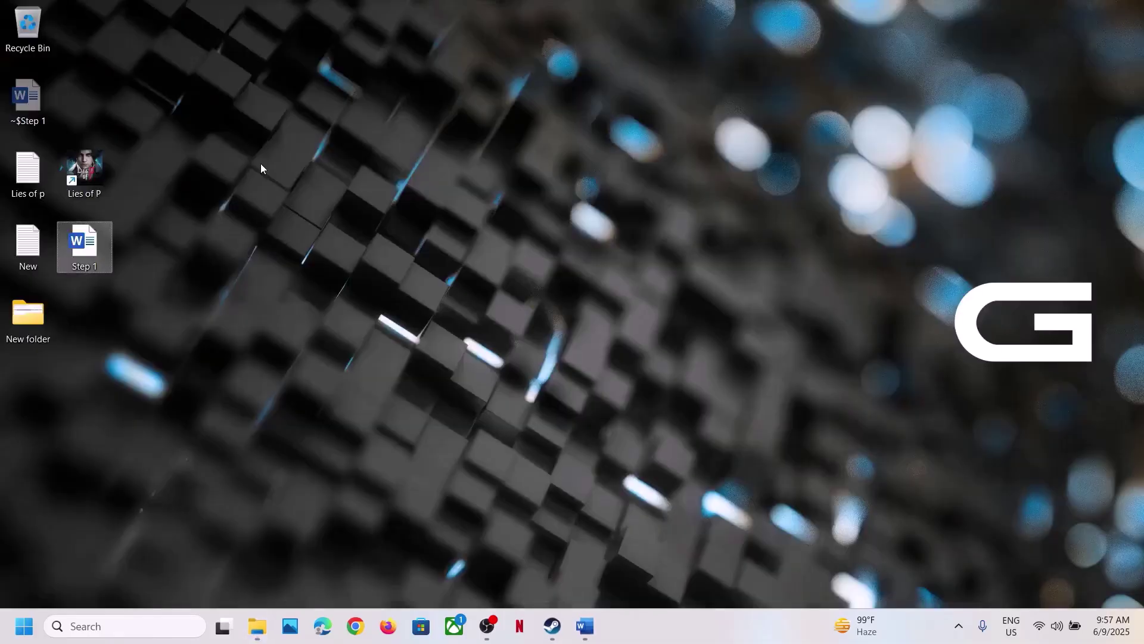
pyautogui.hotkey('ctrl', 'v')
pyautogui.moveTo(35, 112); pyautogui.dragTo(456, 248)
pyautogui.click(506, 370)
# - Return to the Saved folder window in File Explorer and view the available actions for the Config folder
pyautogui.hotkey('alt', 'Tab')
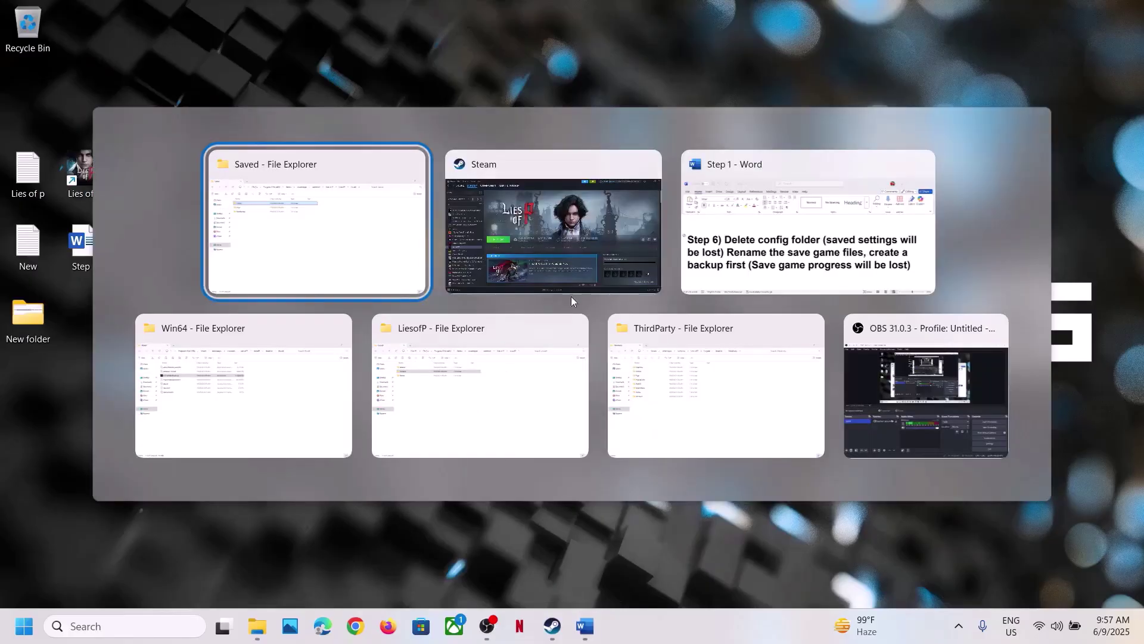
pyautogui.click(583, 237)
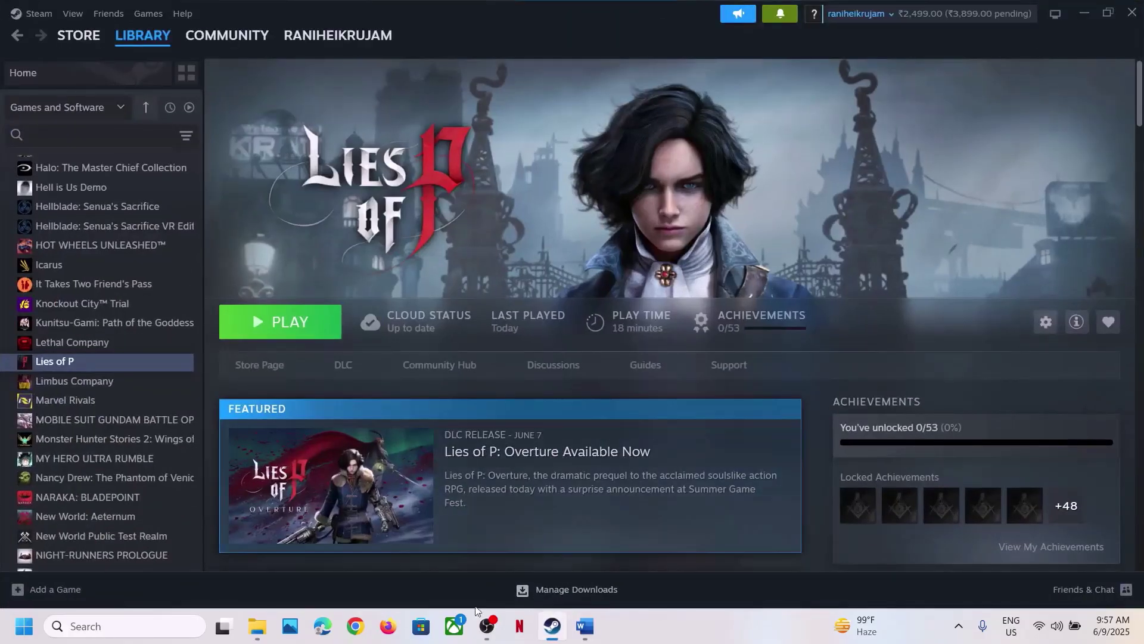
pyautogui.moveTo(258, 624)
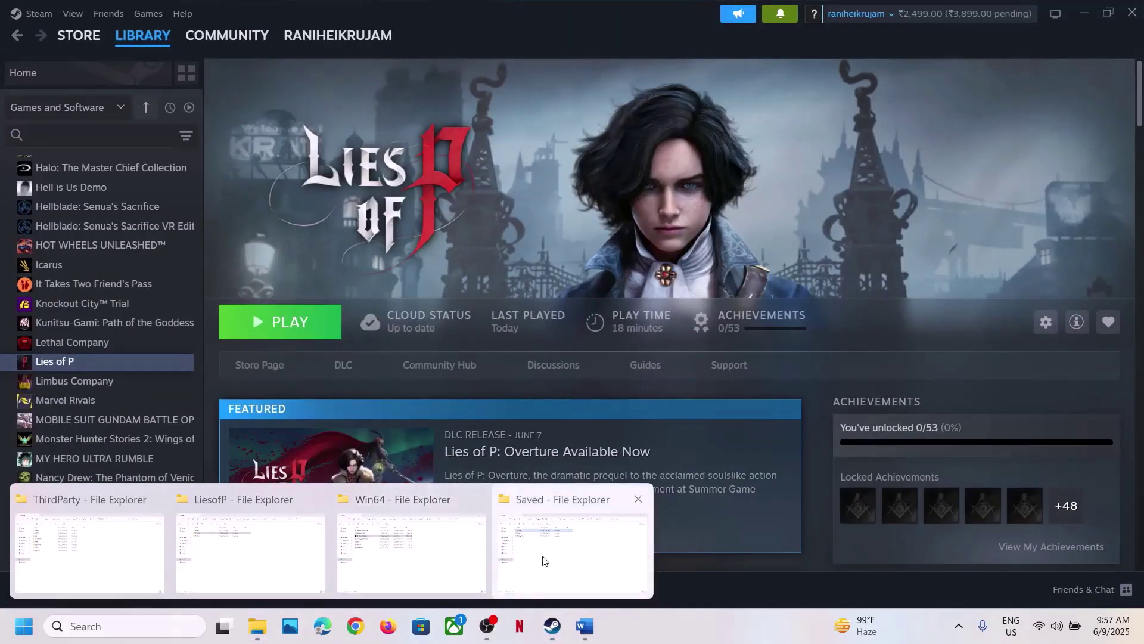
pyautogui.click(542, 557)
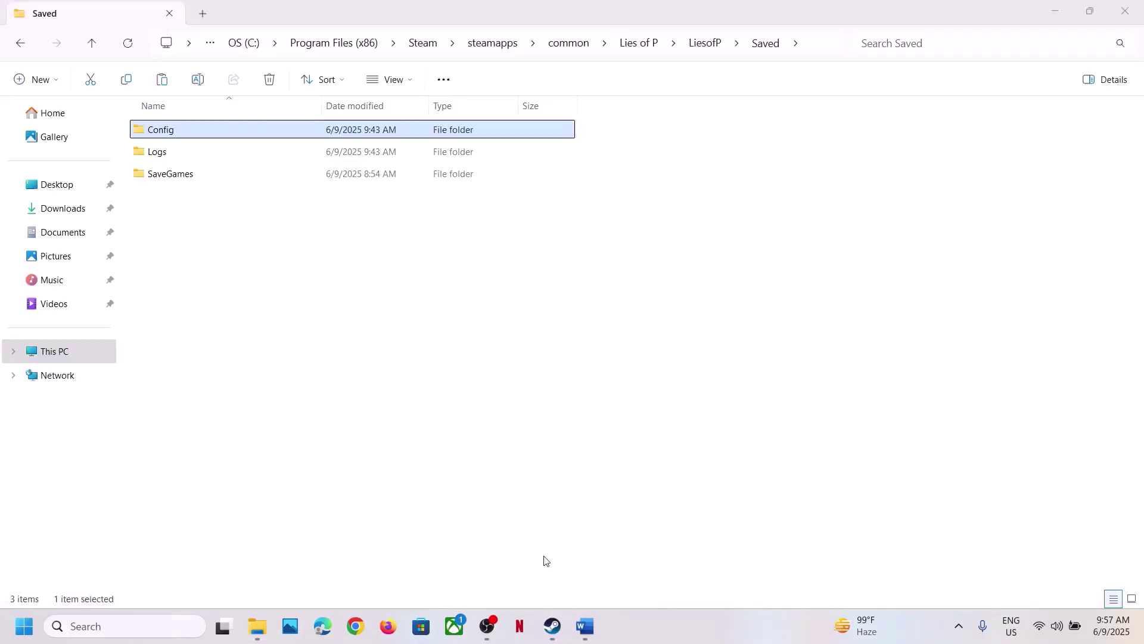
pyautogui.rightClick(200, 137)
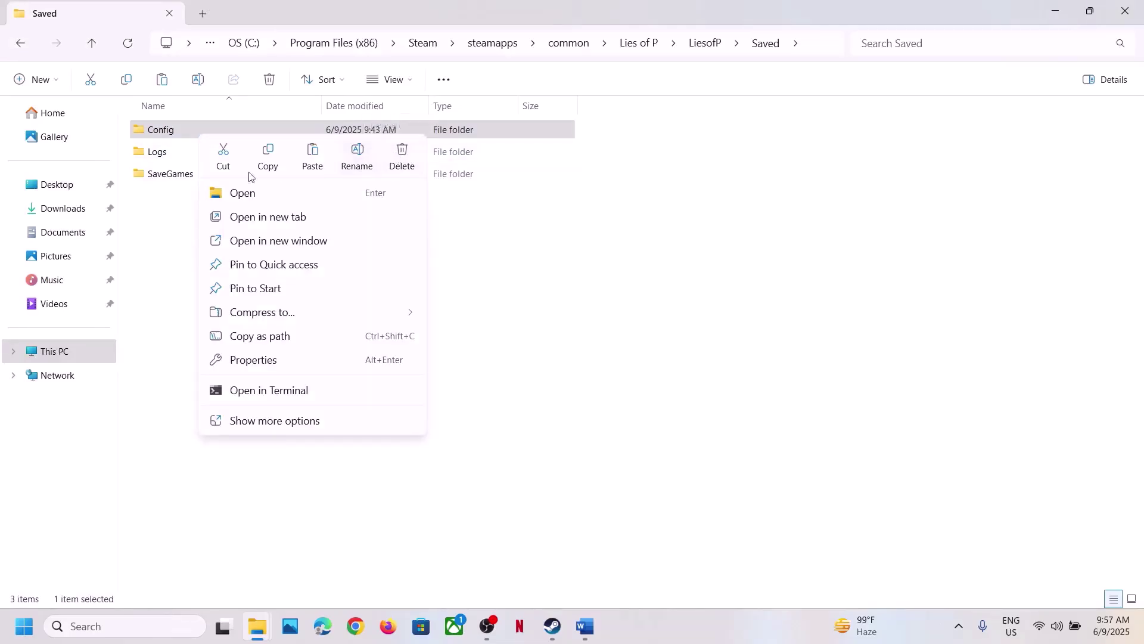
pyautogui.click(170, 284)
pyautogui.click(170, 284)
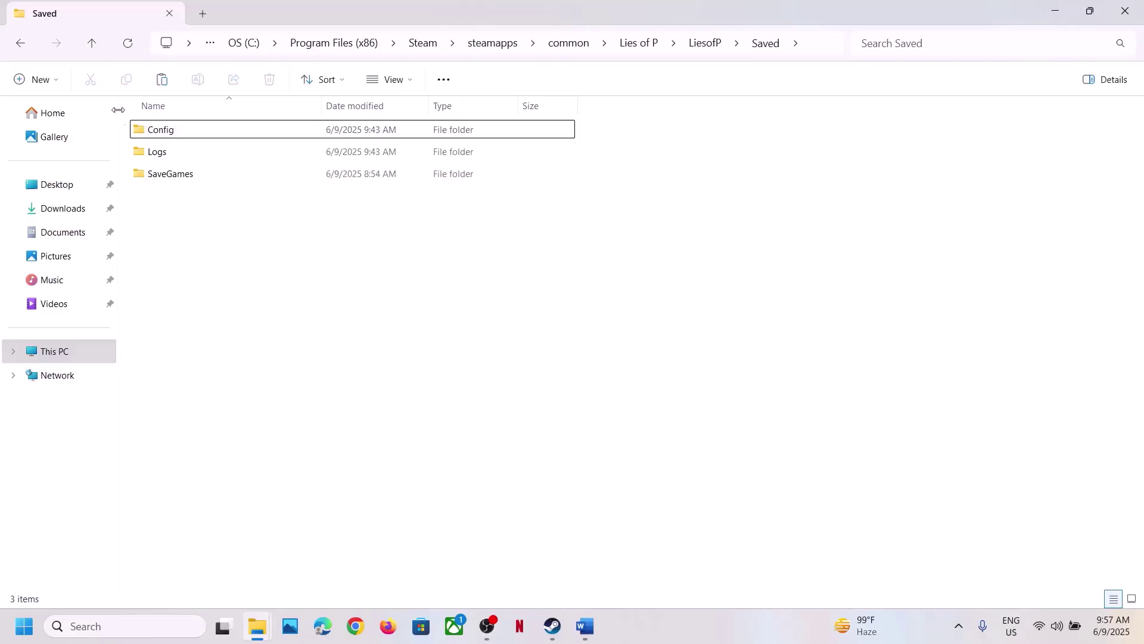
# - Go back up to the Lies of P install folder, reopen LiesofP and select the Saved folder
pyautogui.click(93, 44)
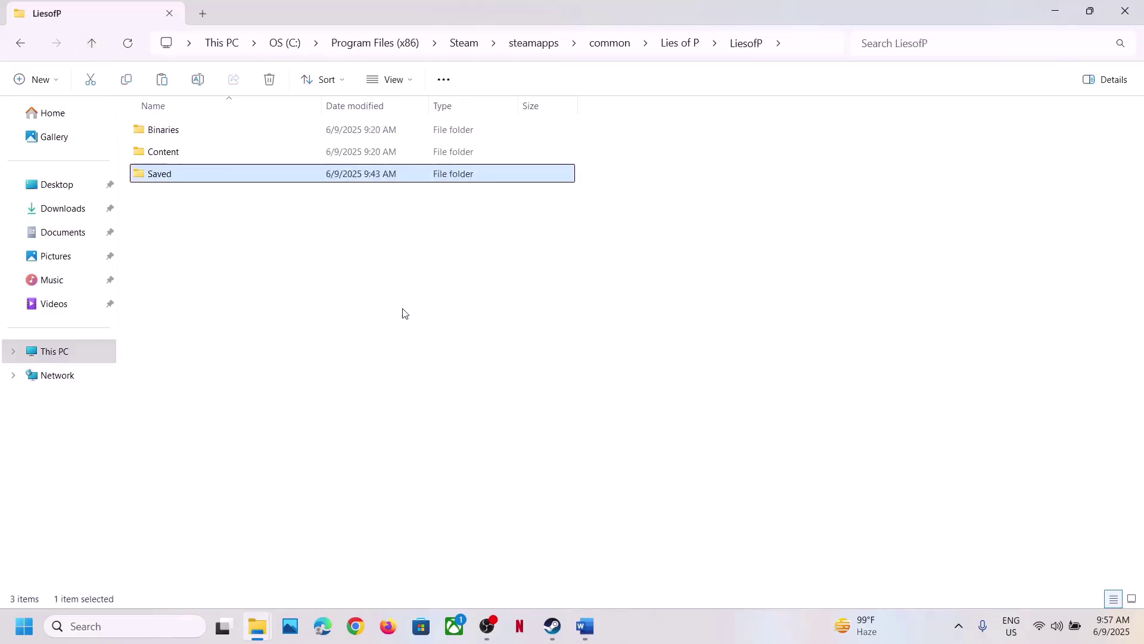
pyautogui.click(97, 48)
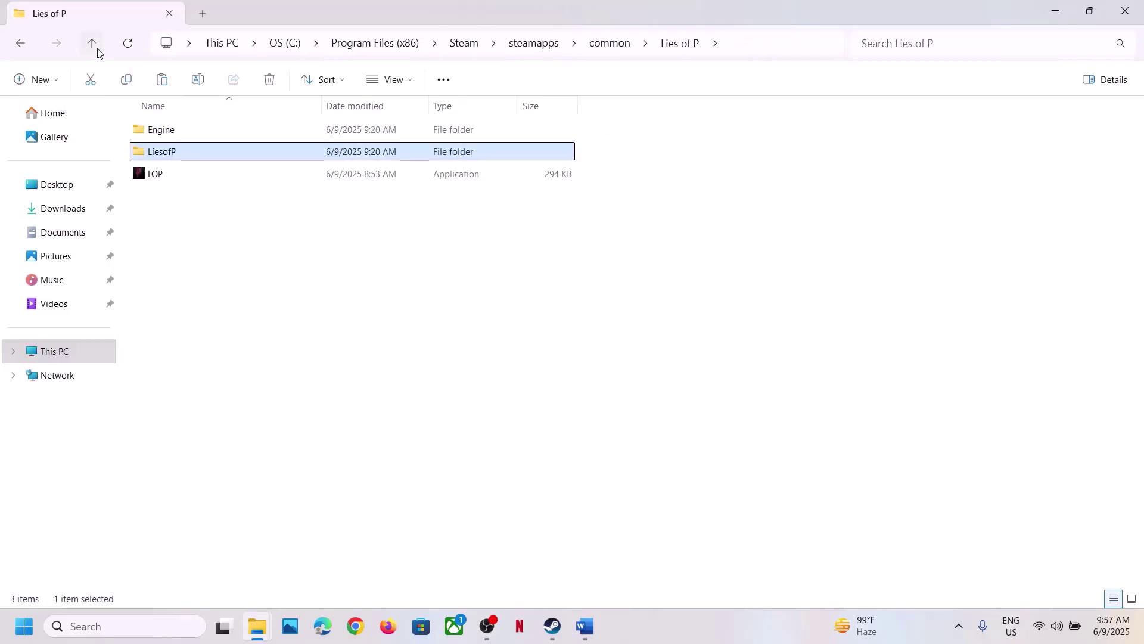
pyautogui.doubleClick(193, 157)
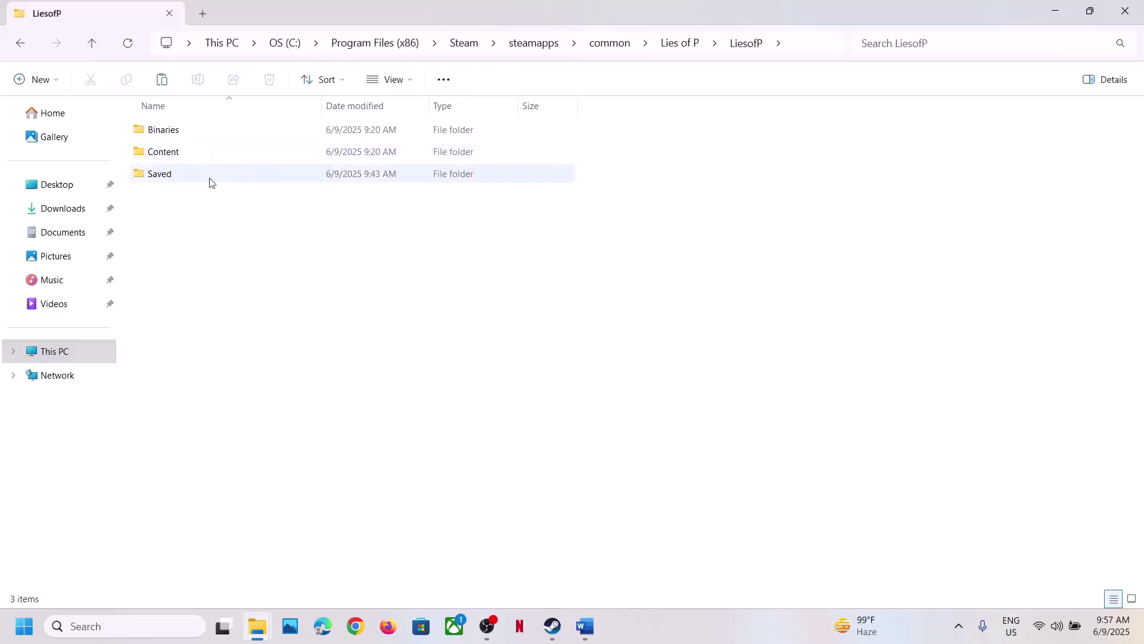
pyautogui.click(198, 179)
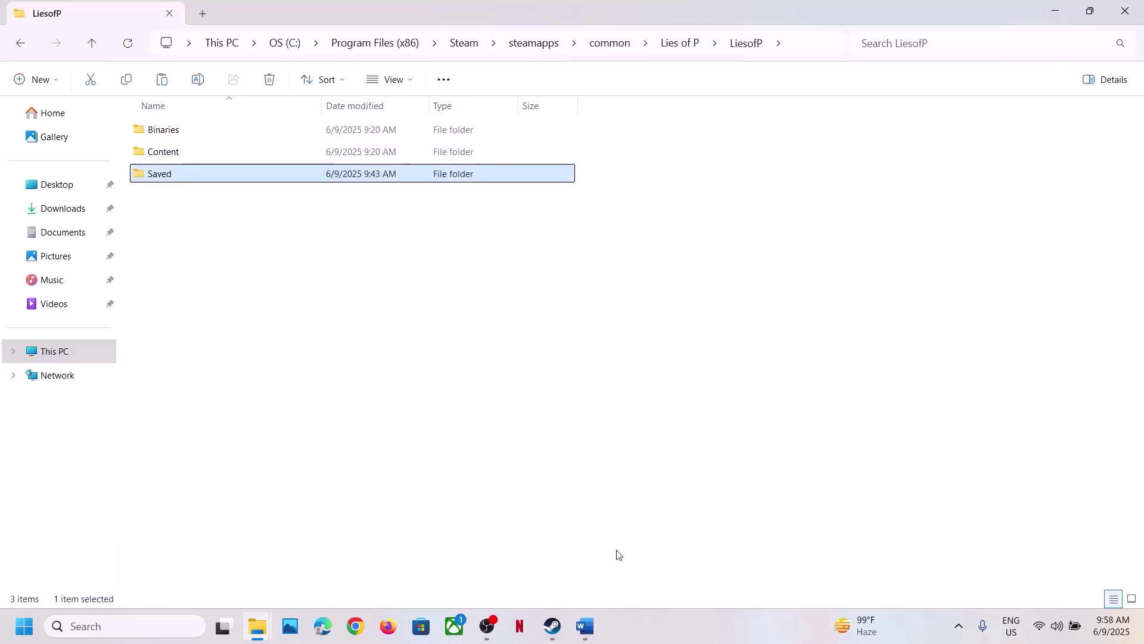
# - Switch to the Word notes and highlight Step 6's save progress warning and its "create a backup first" instruction
pyautogui.click(597, 621)
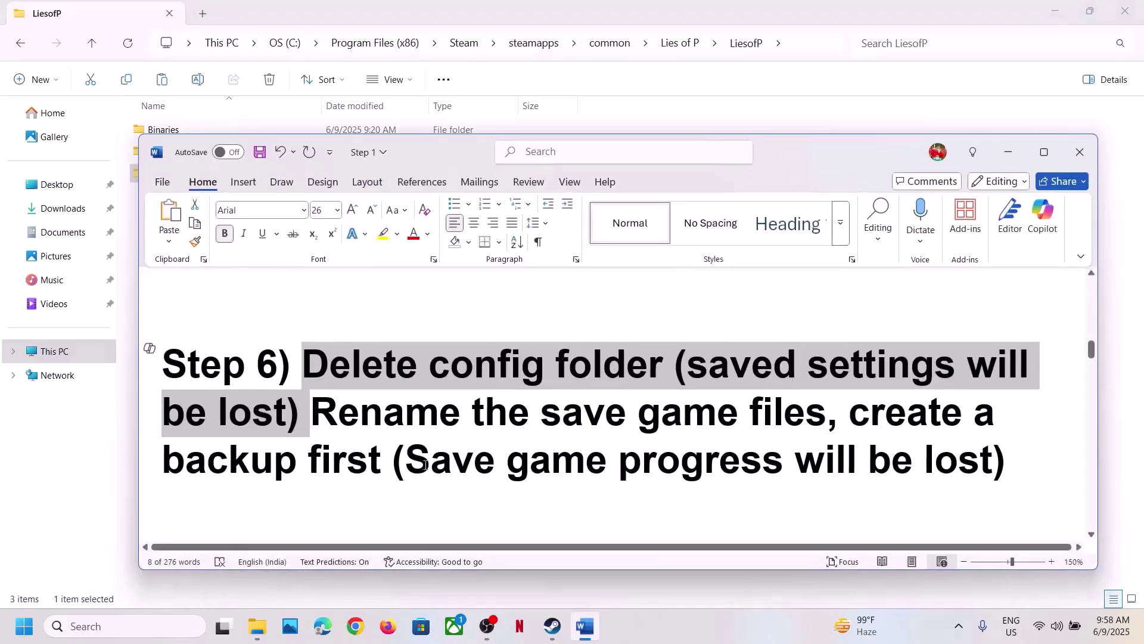
pyautogui.moveTo(421, 464); pyautogui.dragTo(1024, 478)
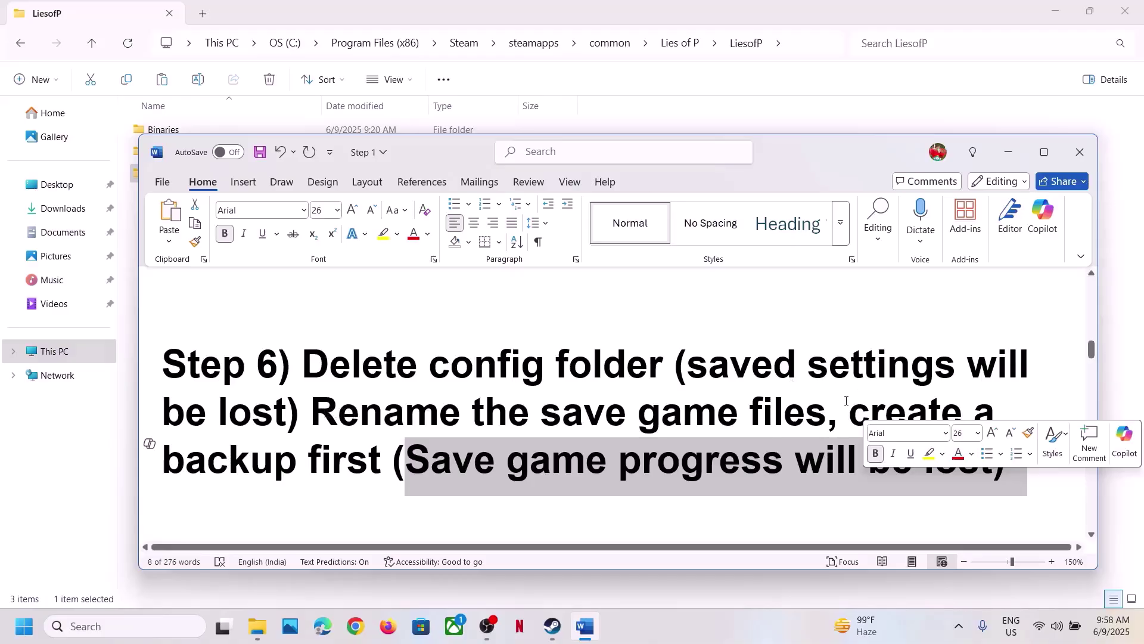
pyautogui.moveTo(834, 411); pyautogui.dragTo(379, 463)
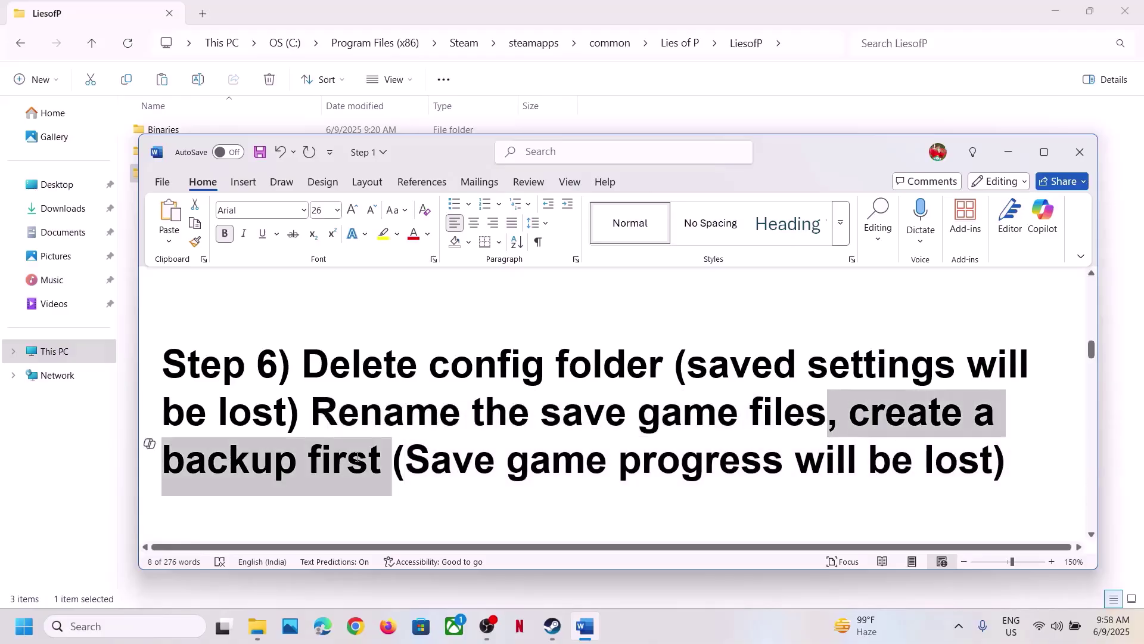
# - Copy the Saved folder from LiesofP to the desktop as a backup and move the copy away from the other icons
pyautogui.click(131, 348)
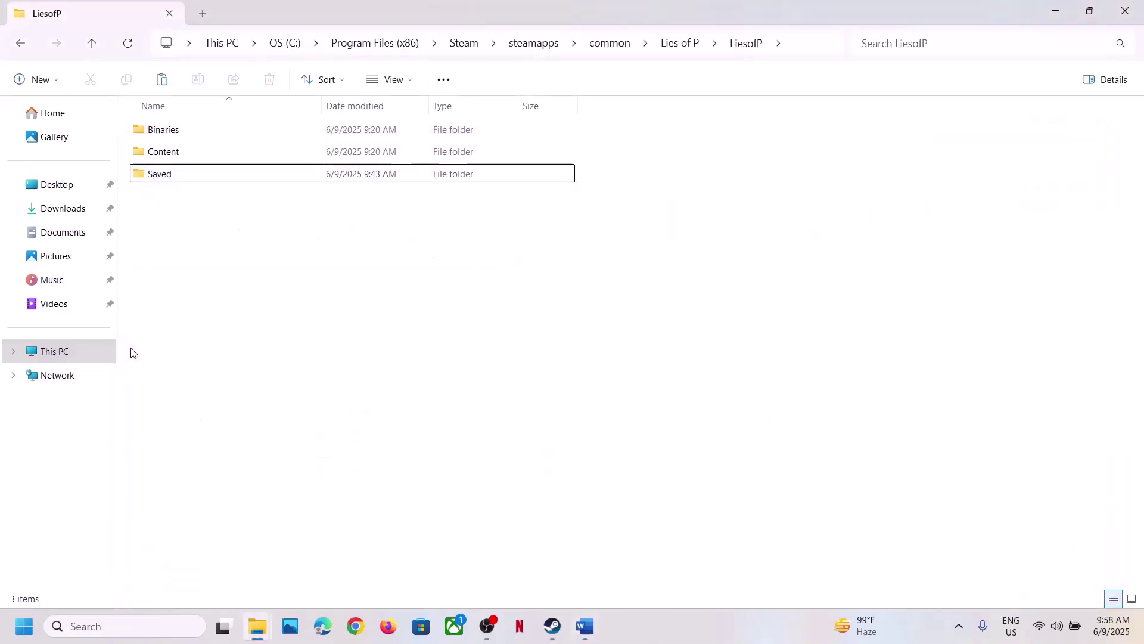
pyautogui.rightClick(184, 182)
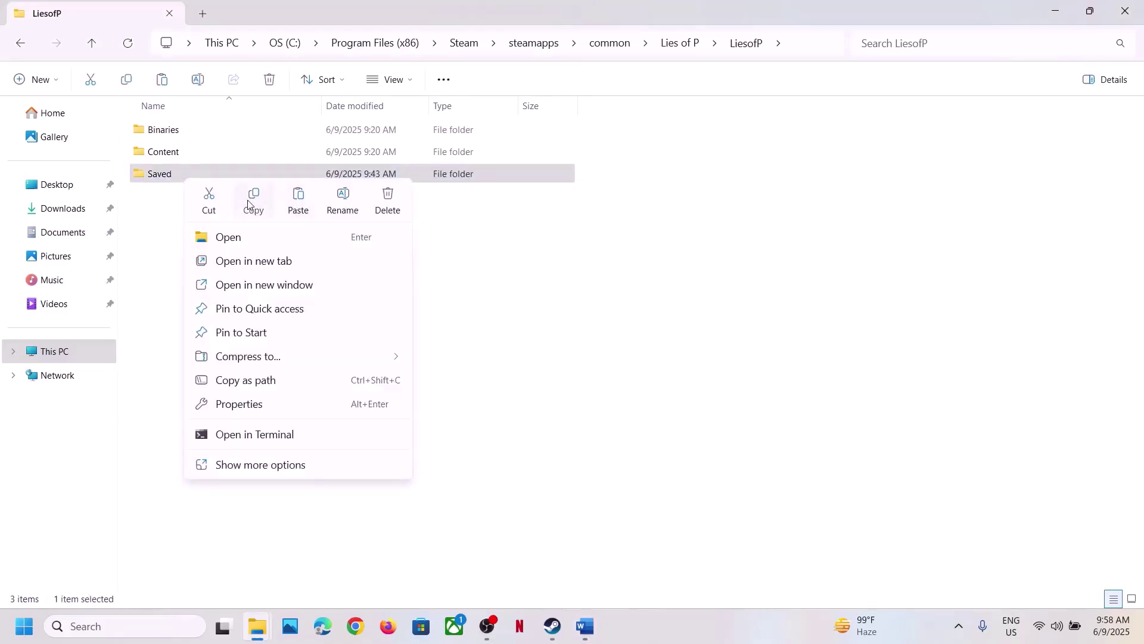
pyautogui.click(247, 204)
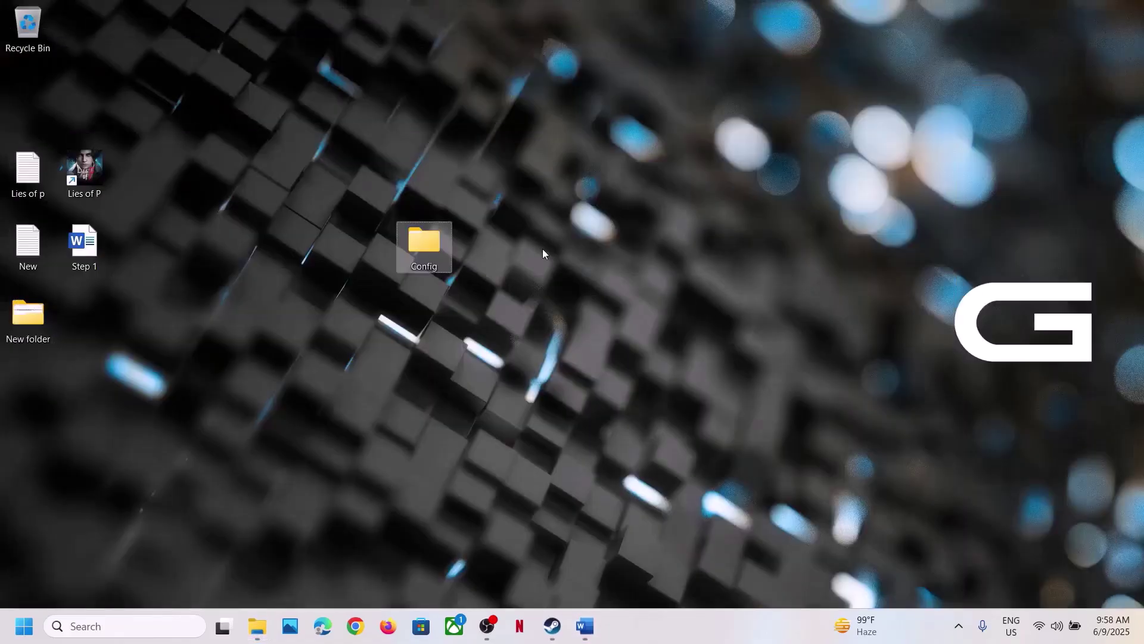
pyautogui.hotkey('ctrl', 'v')
pyautogui.moveTo(36, 89); pyautogui.dragTo(385, 147)
# - Return to the LiesofP folder and rename the Saved folder to Saved.old
pyautogui.hotkey('alt', 'Tab')
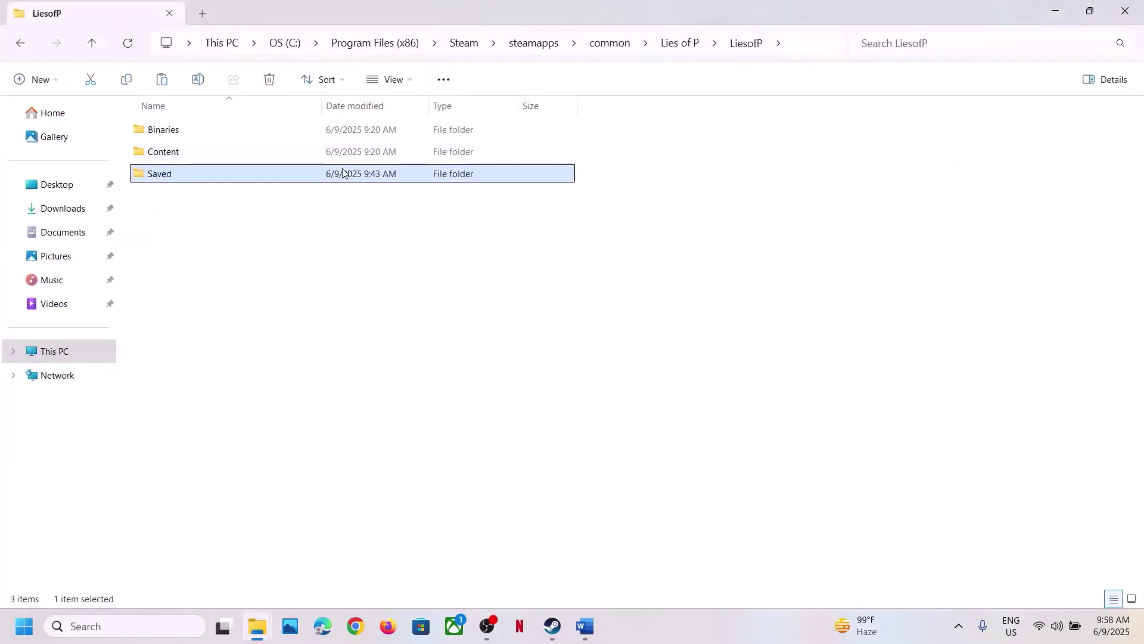
pyautogui.rightClick(307, 177)
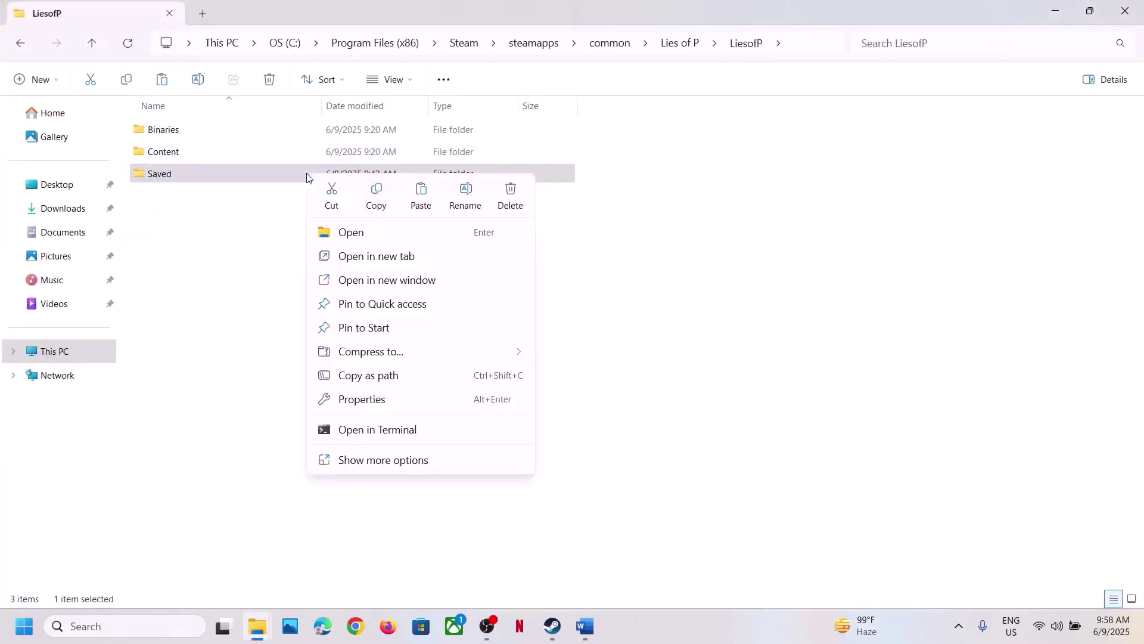
pyautogui.click(466, 196)
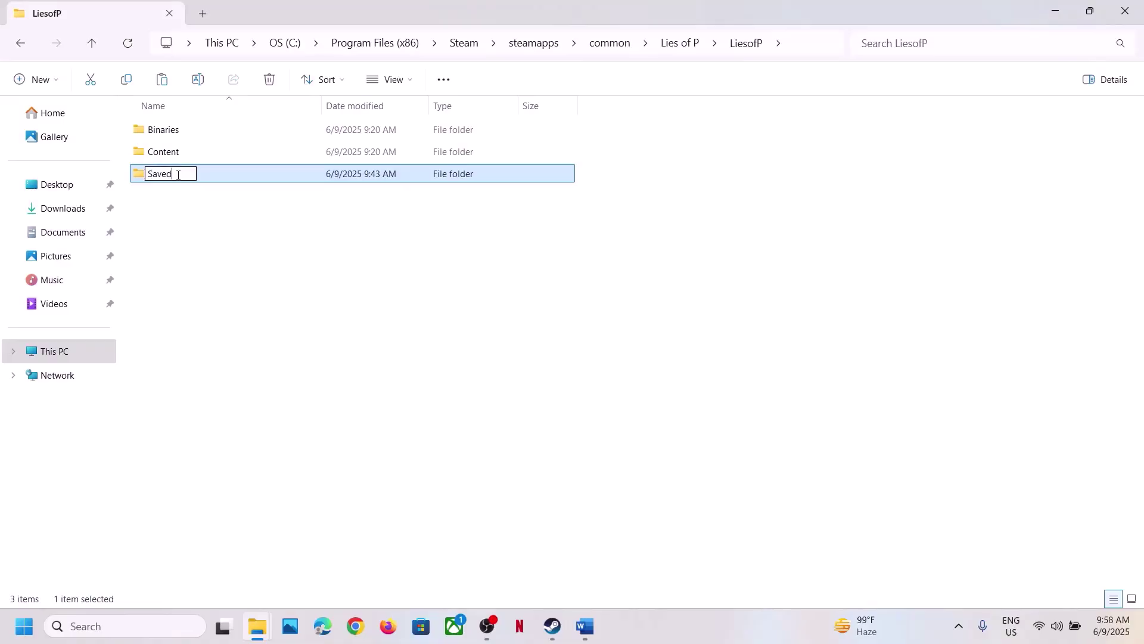
pyautogui.click(358, 287)
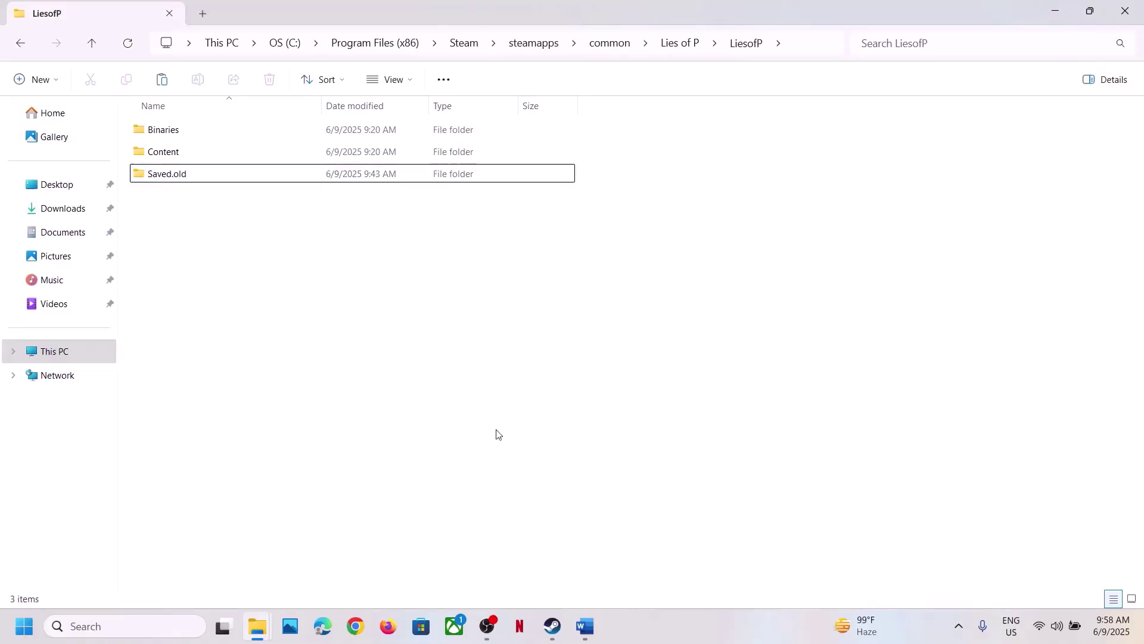
# - Switch to the Word notes and highlight "Windows Security & firewall" in the Step 7 instruction
pyautogui.click(553, 626)
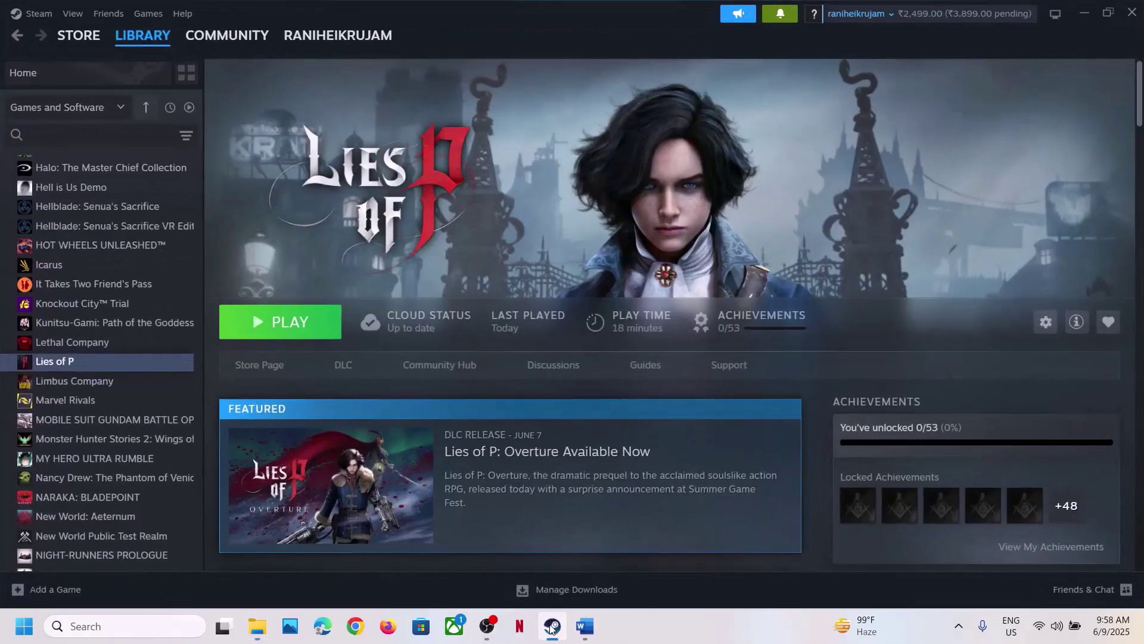
pyautogui.click(586, 626)
pyautogui.scroll(-5, 485, 446)
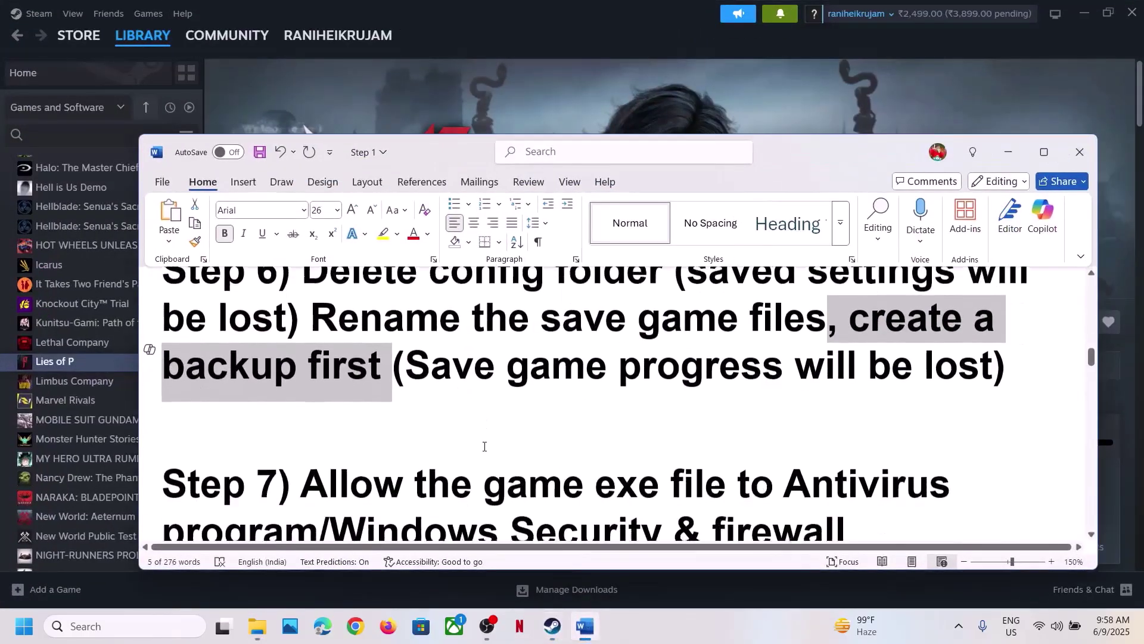
pyautogui.scroll(1, 484, 446)
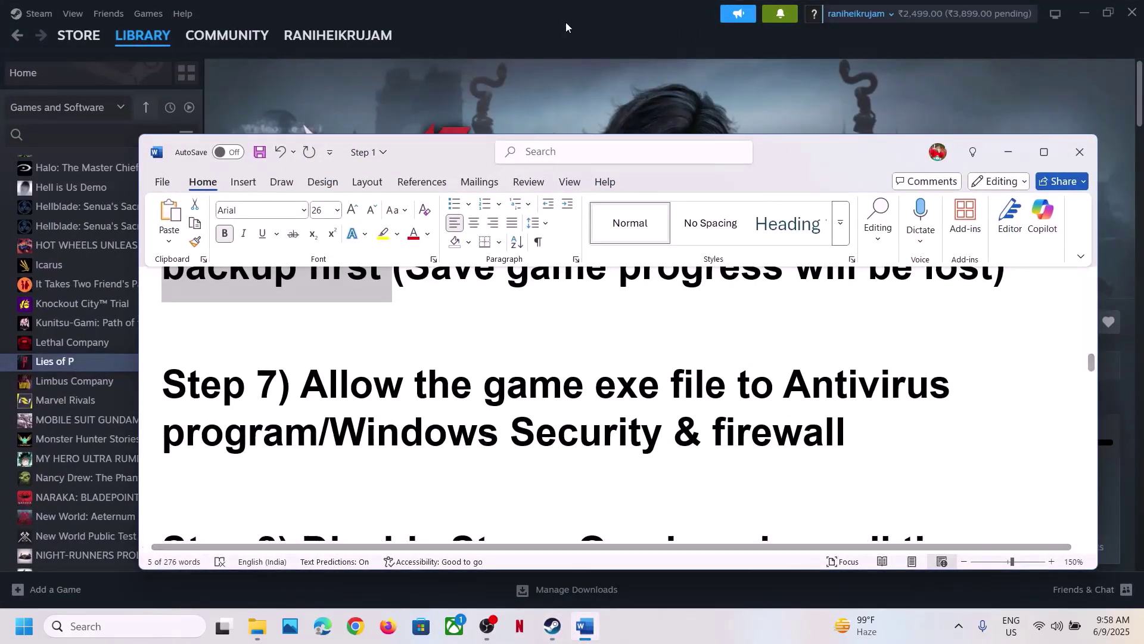
pyautogui.click(520, 85)
pyautogui.moveTo(364, 313)
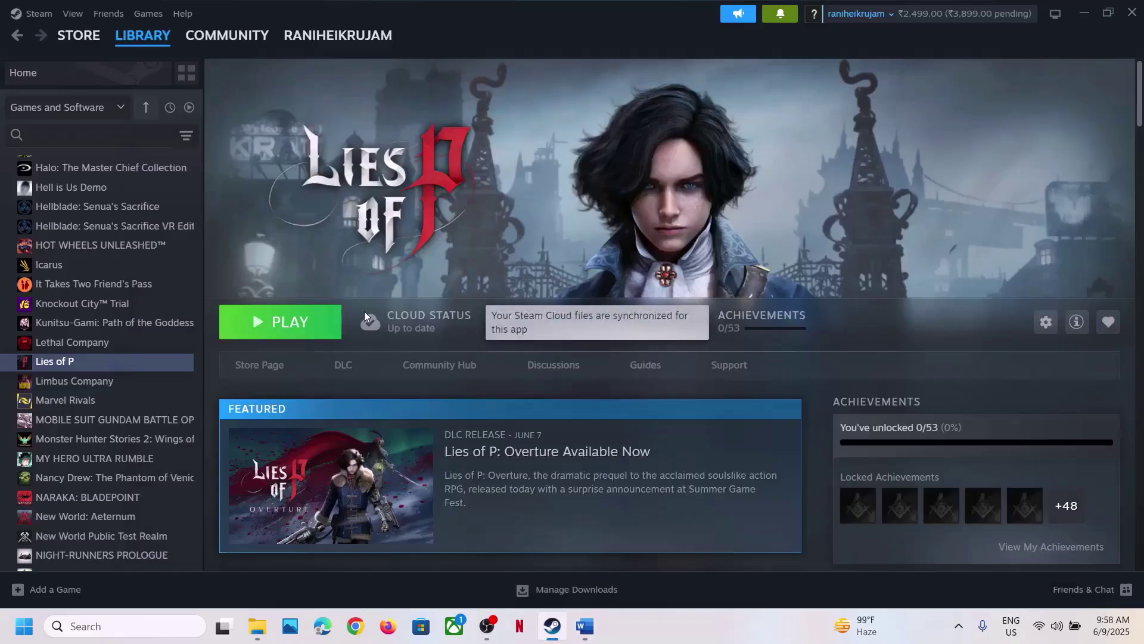
pyautogui.click(592, 636)
pyautogui.moveTo(424, 398); pyautogui.dragTo(846, 438)
pyautogui.click(318, 440)
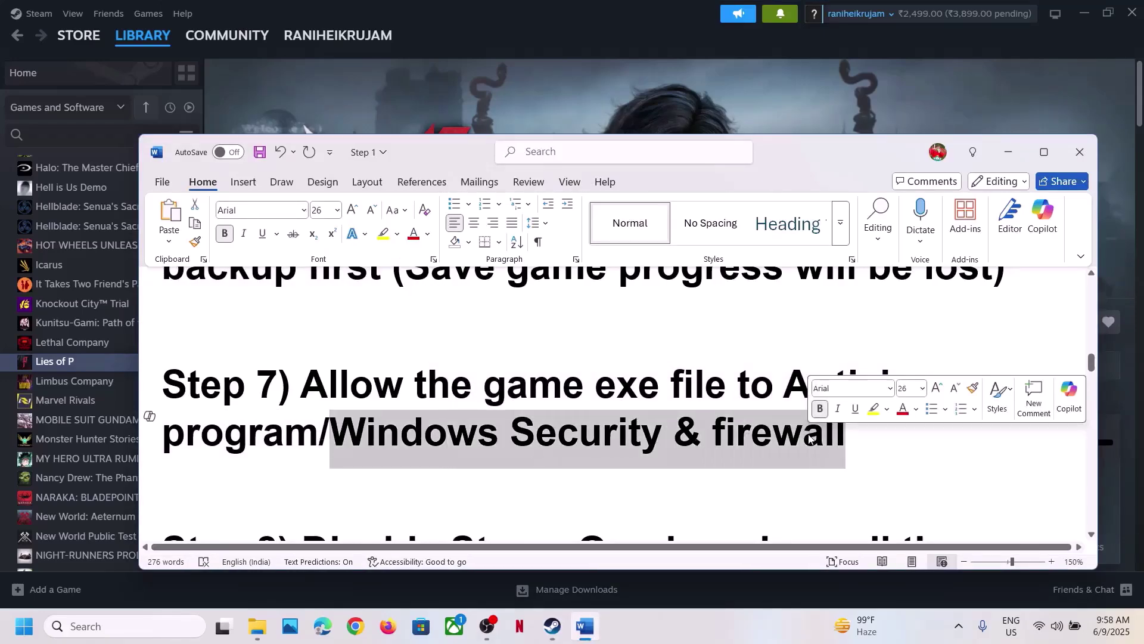
# - Open Windows Settings and go to the Privacy & security page
pyautogui.click(675, 128)
pyautogui.press('super+i')
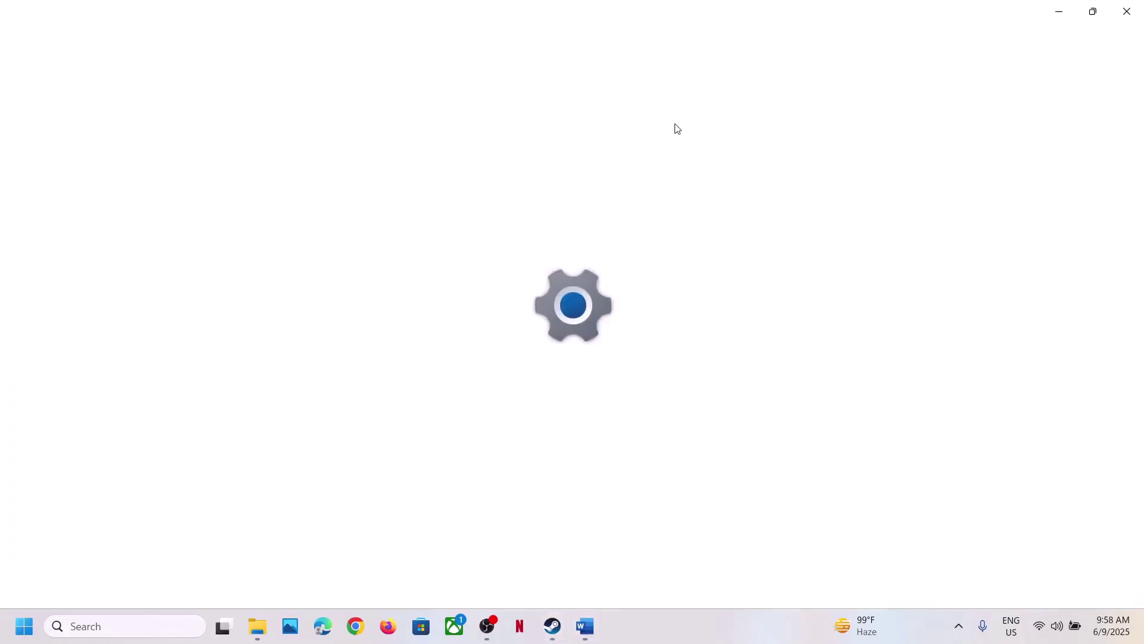
pyautogui.click(78, 467)
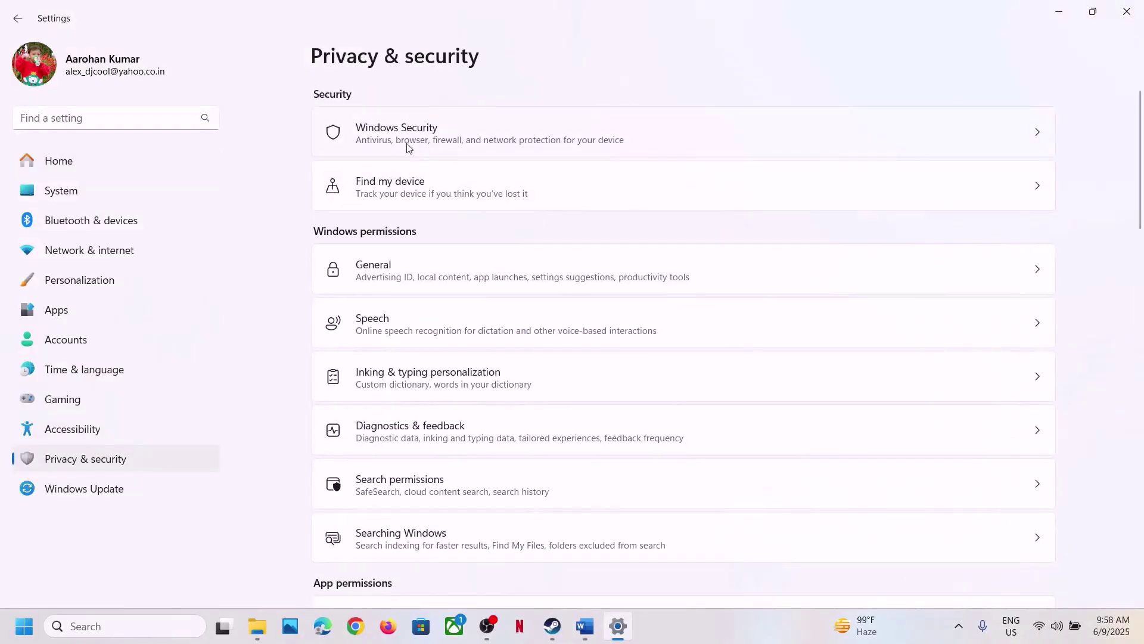
# - Open Ransomware protection under Virus & threat protection in Windows Security and turn on Controlled folder access
pyautogui.click(409, 148)
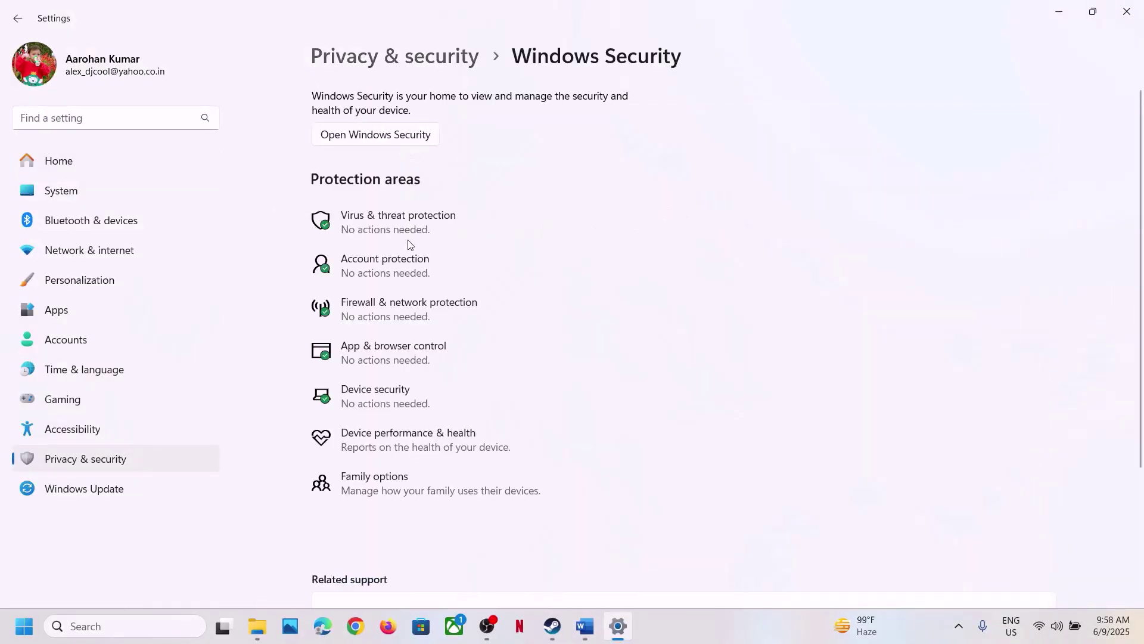
pyautogui.click(416, 221)
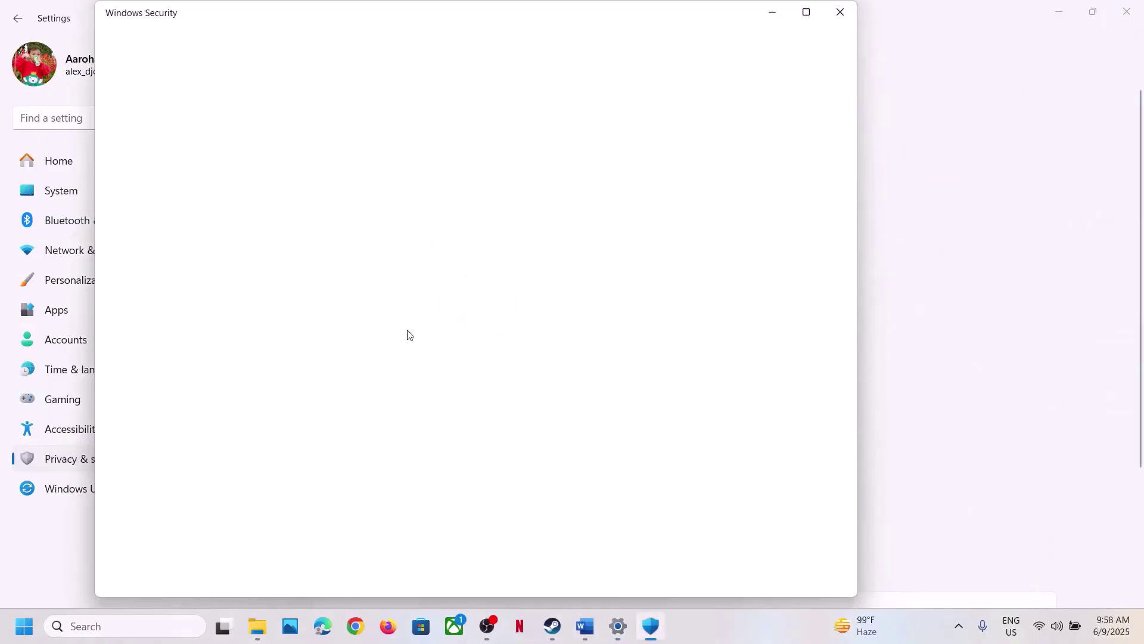
pyautogui.scroll(-3, 406, 327)
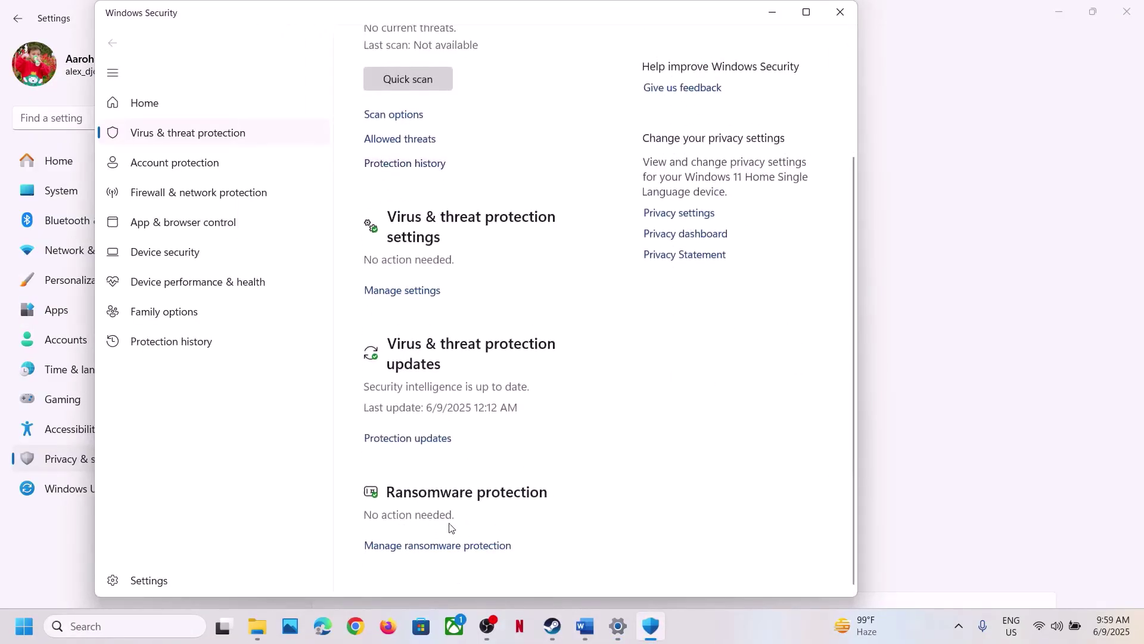
pyautogui.click(454, 545)
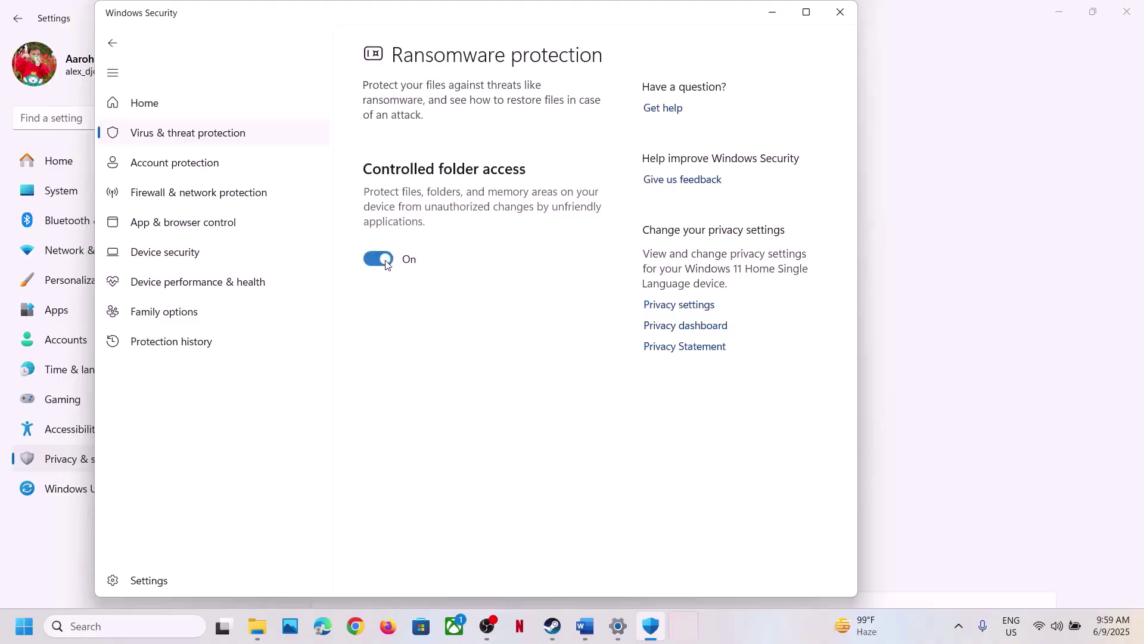
pyautogui.click(527, 439)
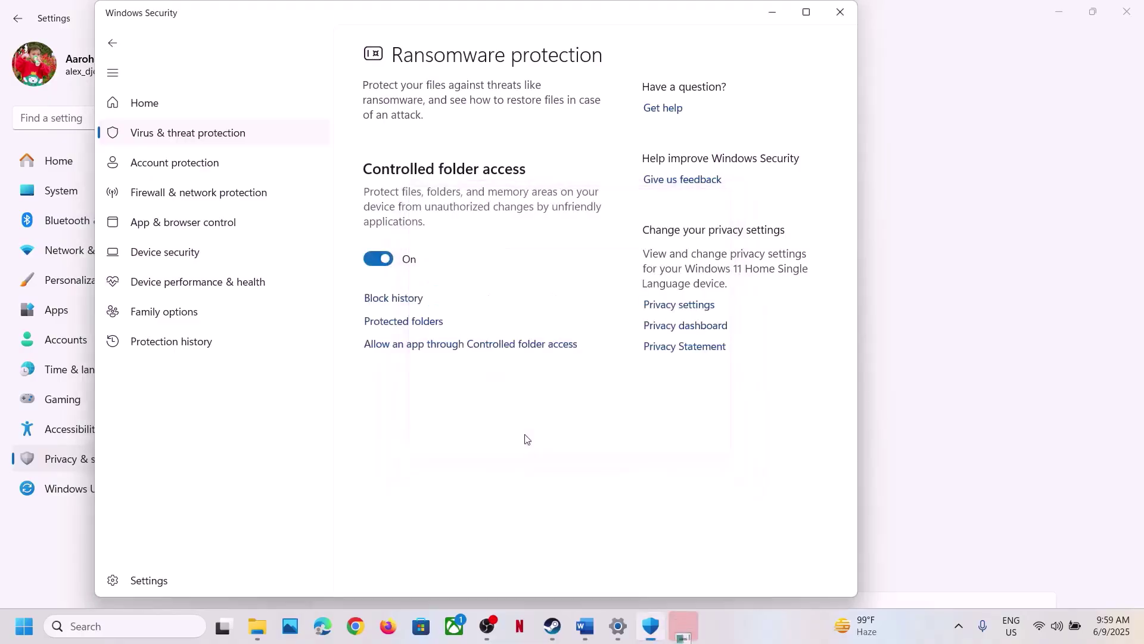
# - Open the list of apps allowed through Controlled folder access and start browsing all apps for one to add
pyautogui.click(466, 349)
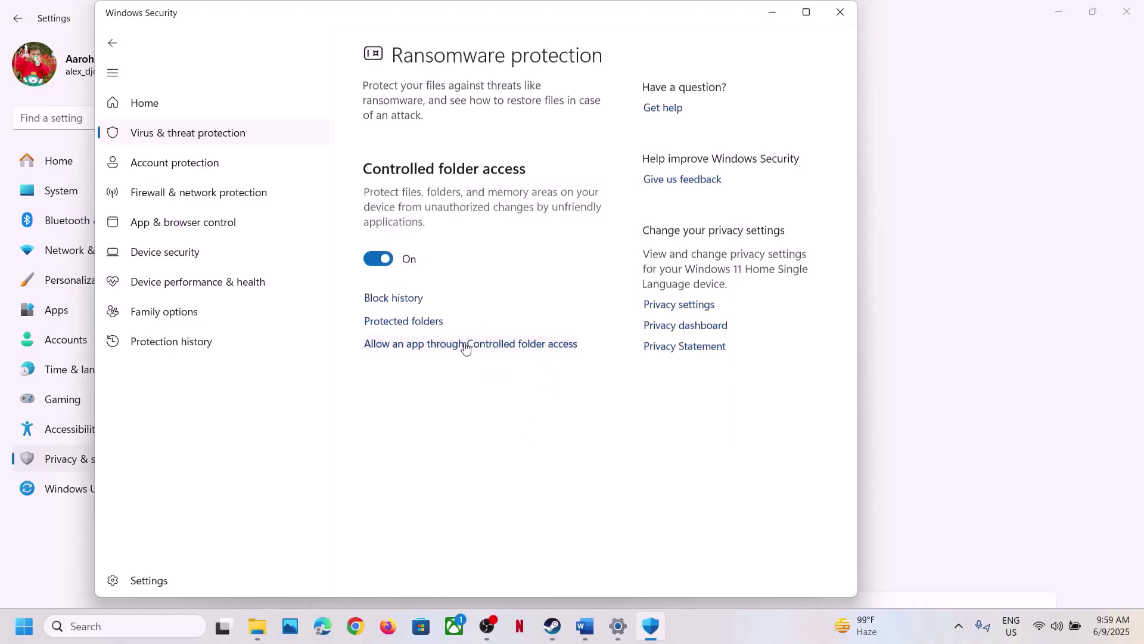
pyautogui.click(483, 435)
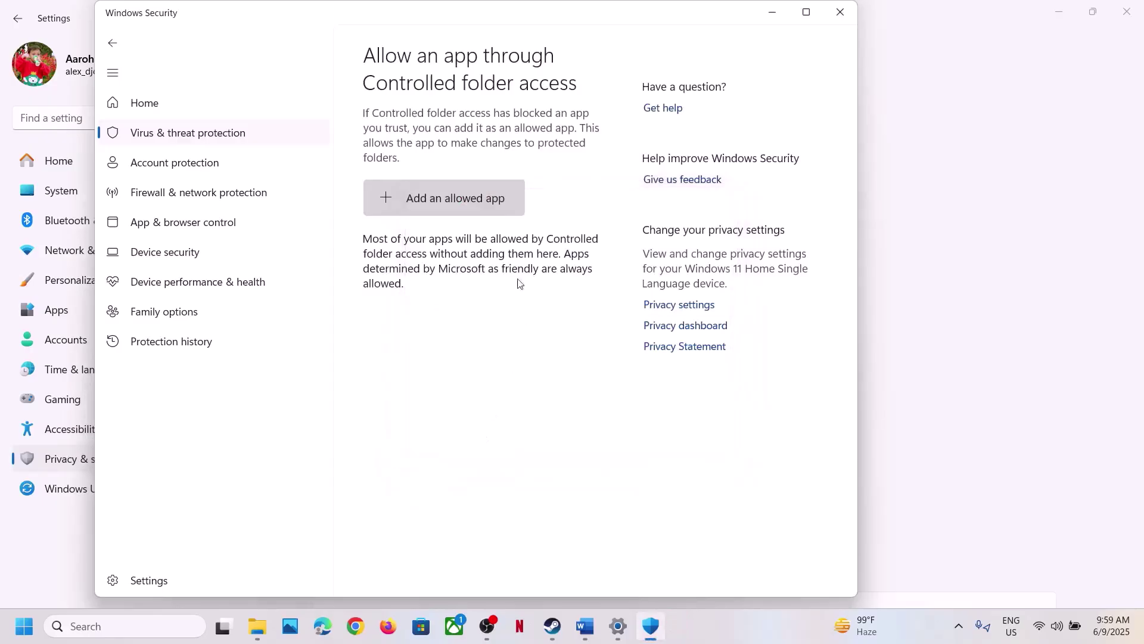
pyautogui.click(423, 202)
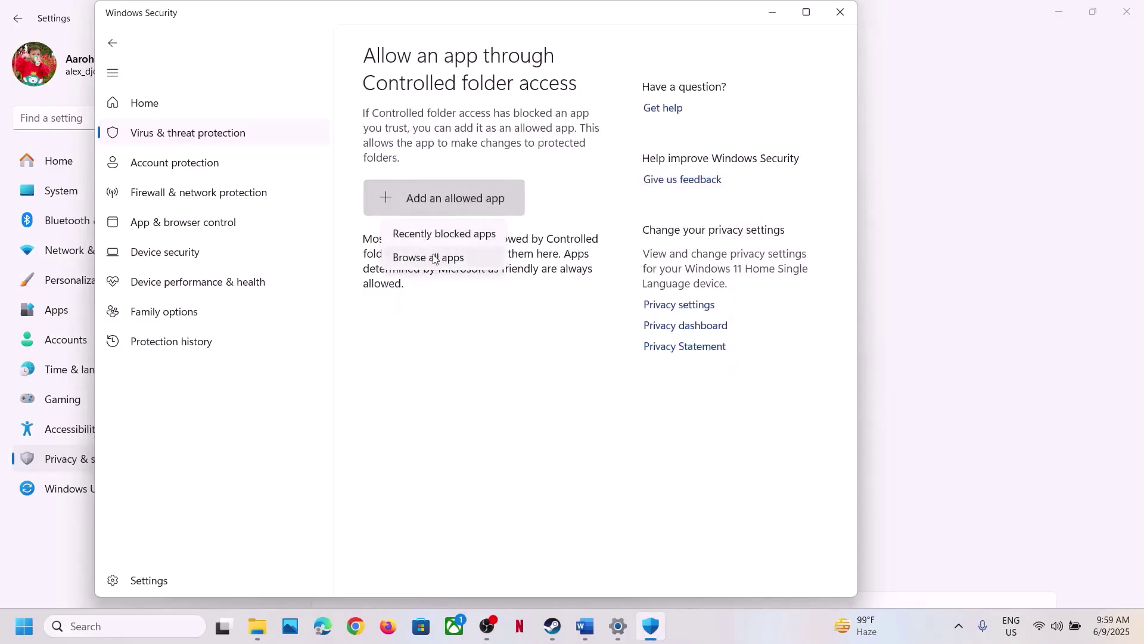
pyautogui.click(434, 257)
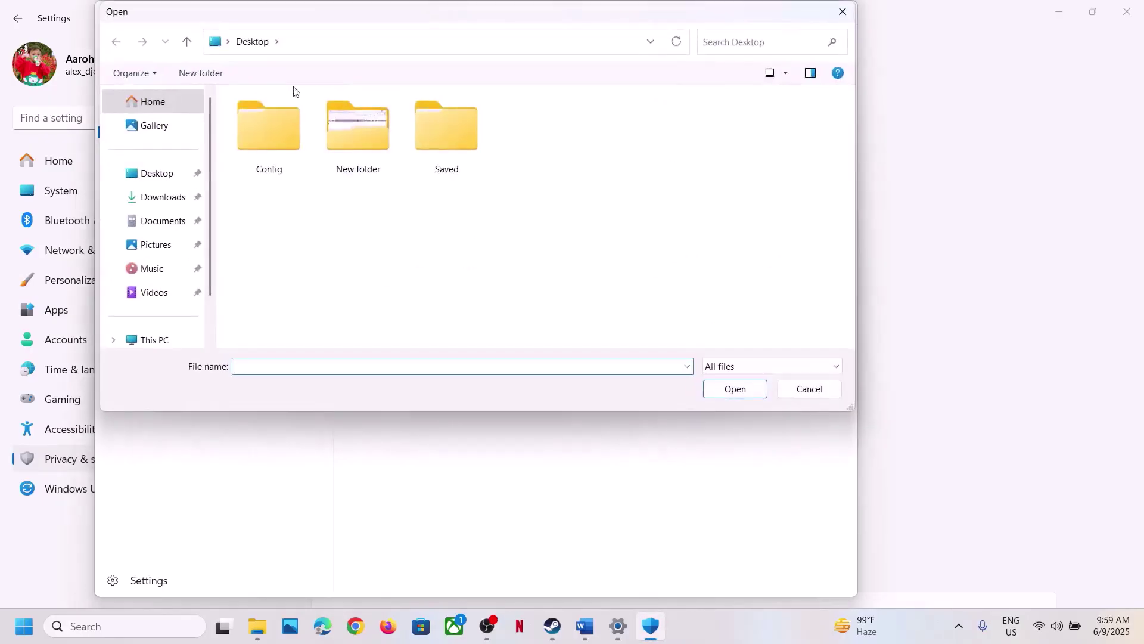
# - Add the LOP application from C:\Program Files (x86)\Steam\steamapps\common\Lies of P as an allowed app
pyautogui.click(159, 335)
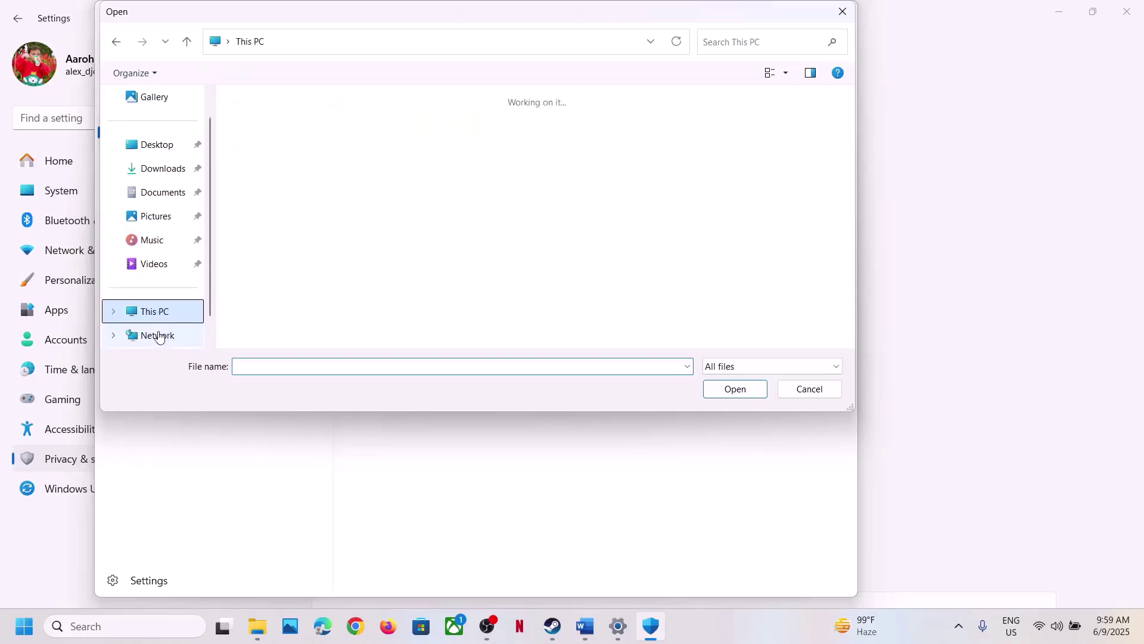
pyautogui.click(330, 128)
pyautogui.doubleClick(330, 127)
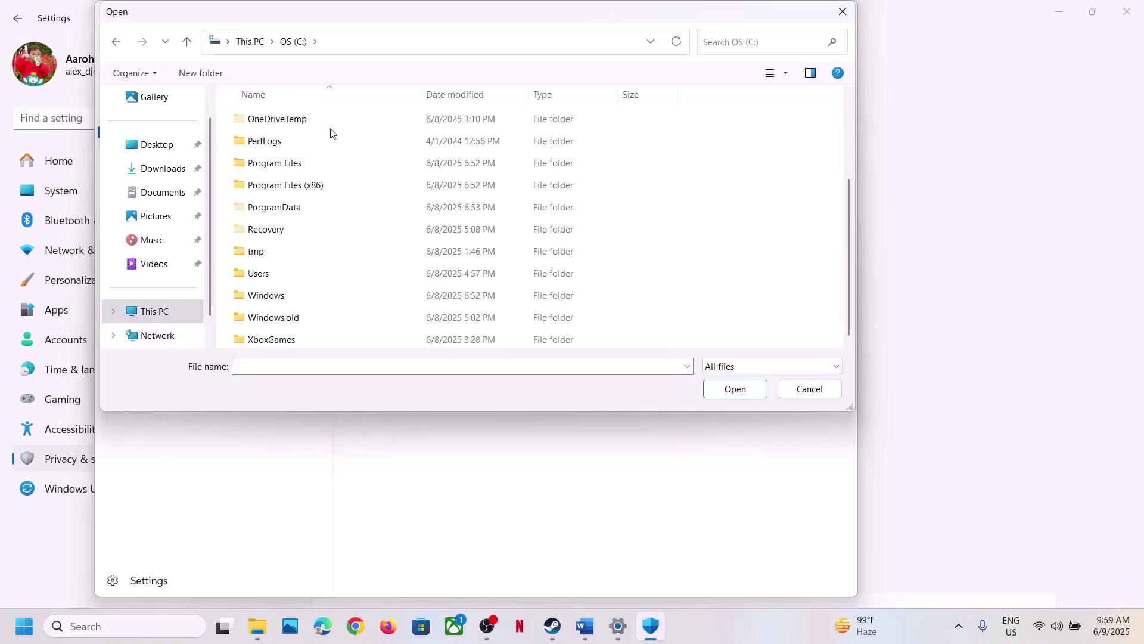
pyautogui.doubleClick(302, 185)
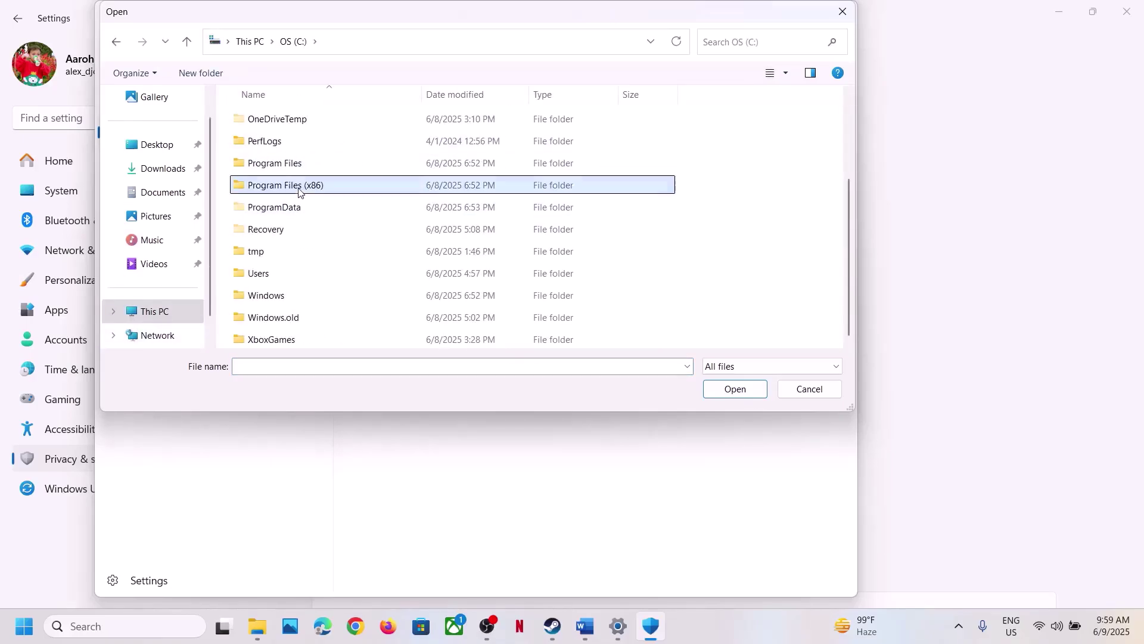
pyautogui.scroll(-3, 299, 191)
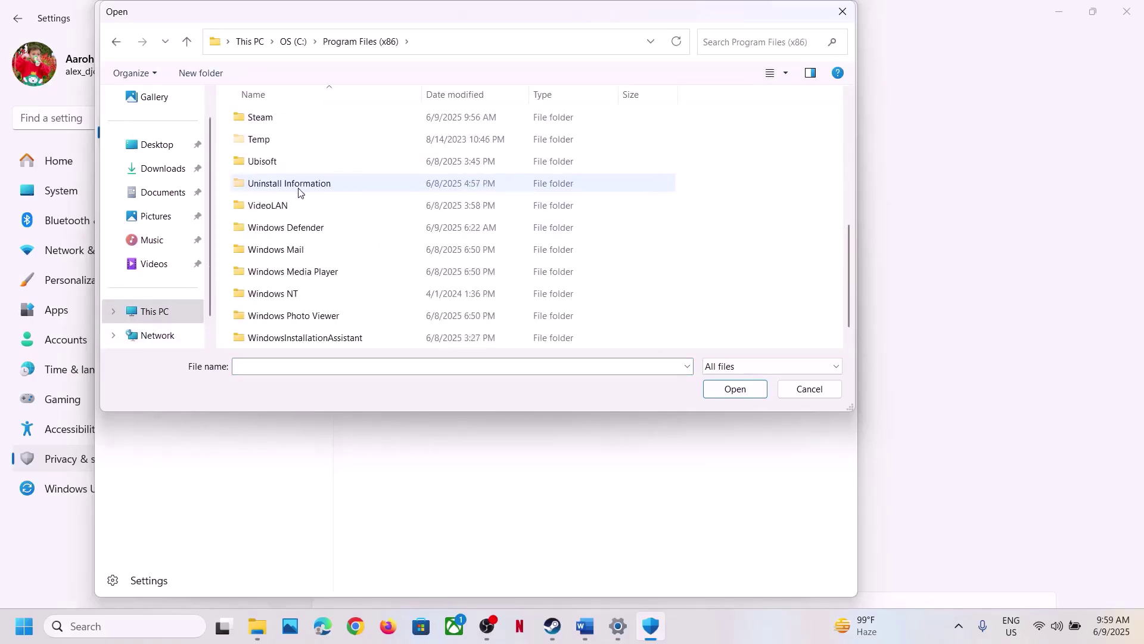
pyautogui.doubleClick(259, 120)
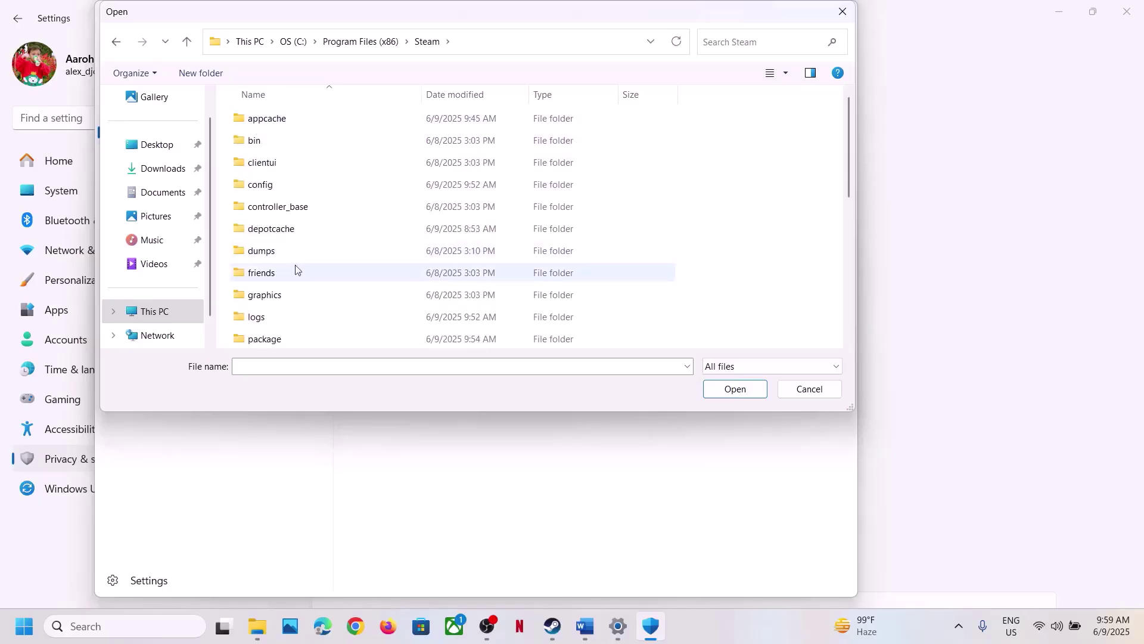
pyautogui.scroll(-5, 295, 268)
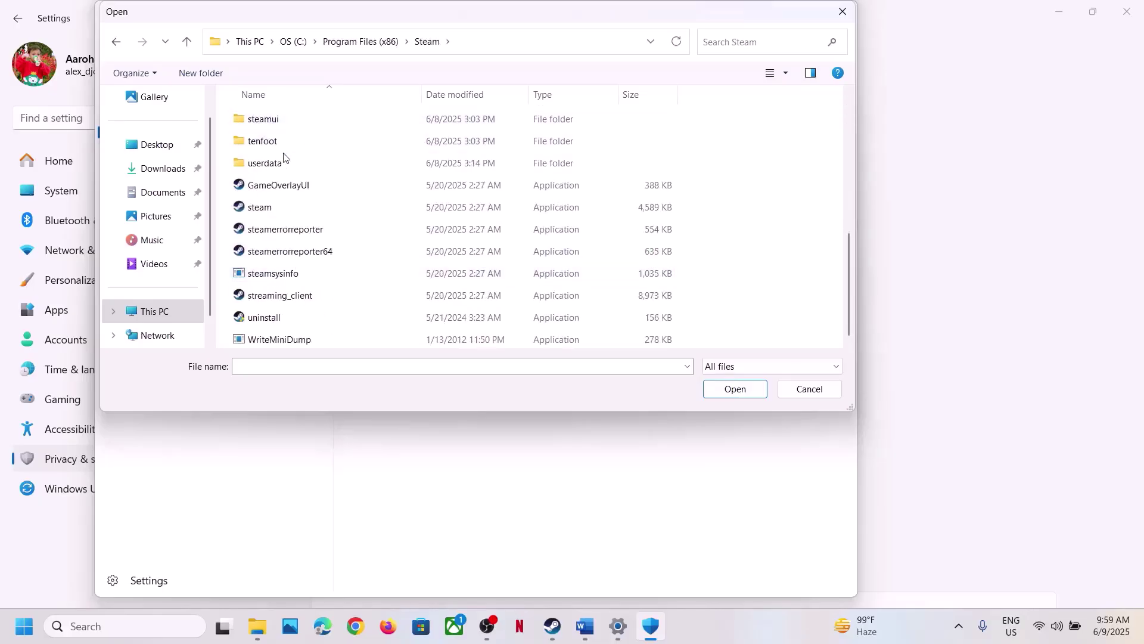
pyautogui.scroll(2, 284, 157)
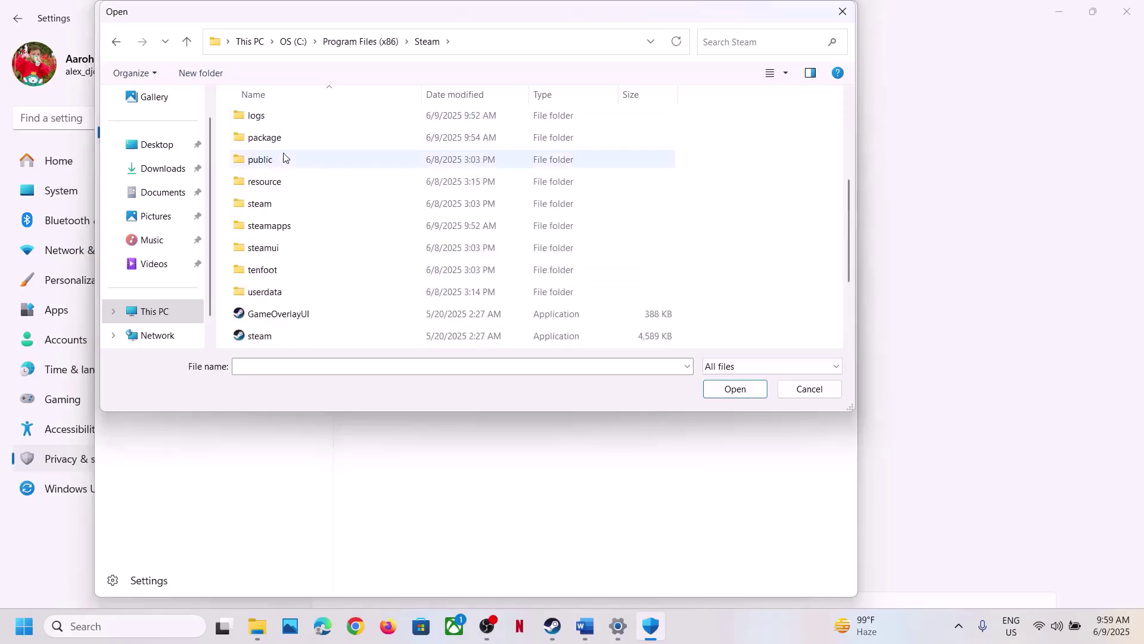
pyautogui.doubleClick(277, 229)
pyautogui.doubleClick(255, 125)
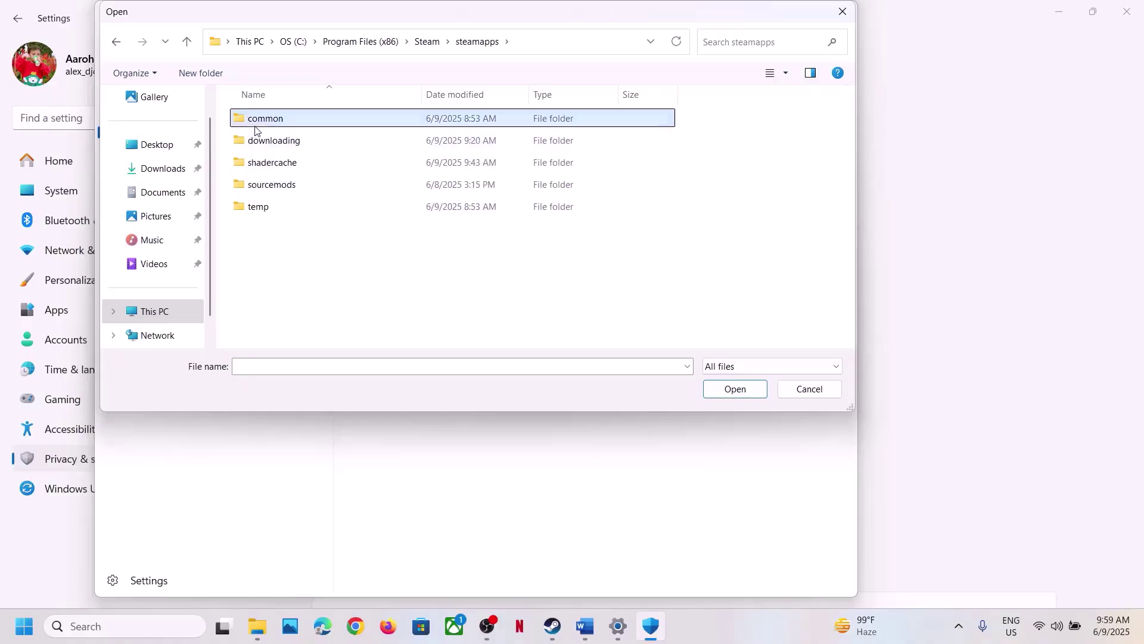
pyautogui.doubleClick(289, 124)
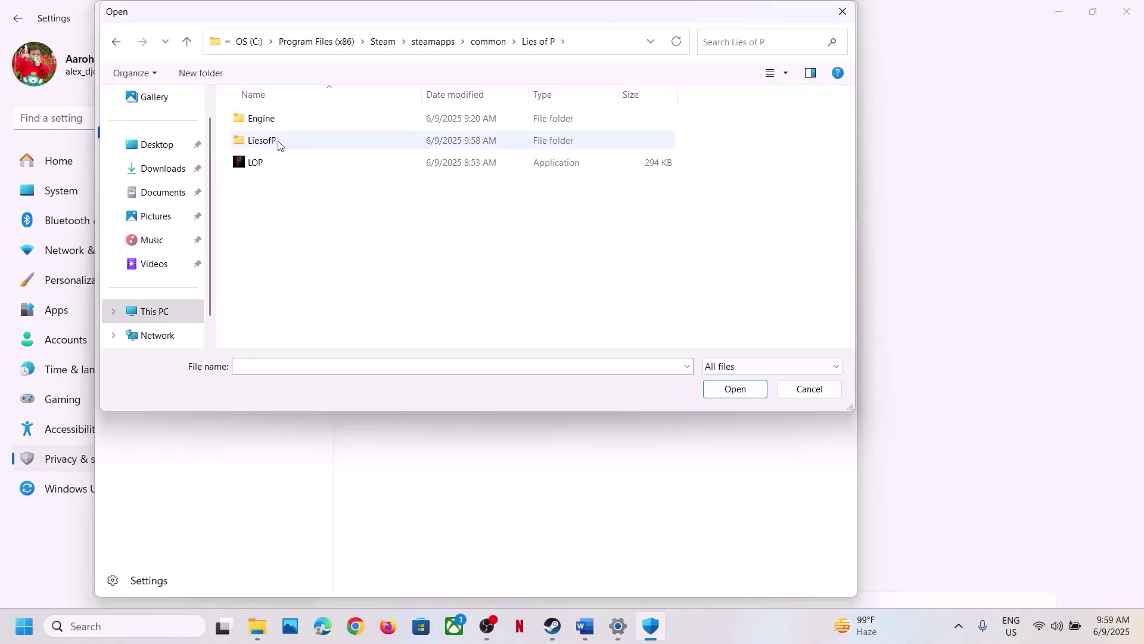
pyautogui.click(269, 163)
pyautogui.click(728, 398)
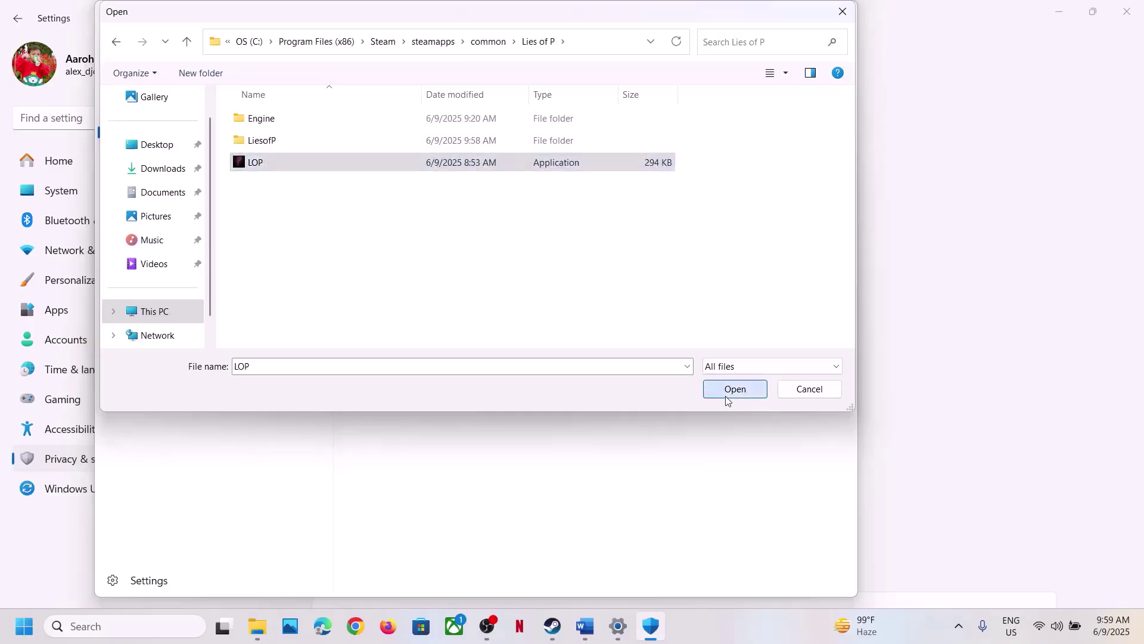
# - Add LOP-Win64-Shipping from the game's LiesofP\Binaries\Win64 folder as another allowed app and close Windows Security
pyautogui.click(454, 199)
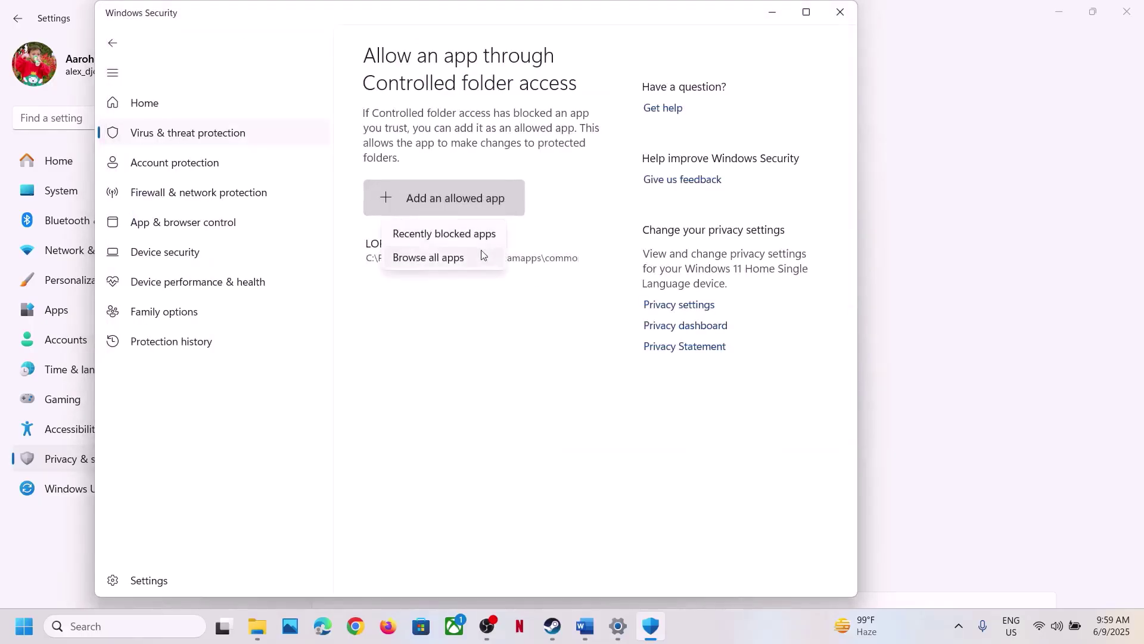
pyautogui.click(464, 252)
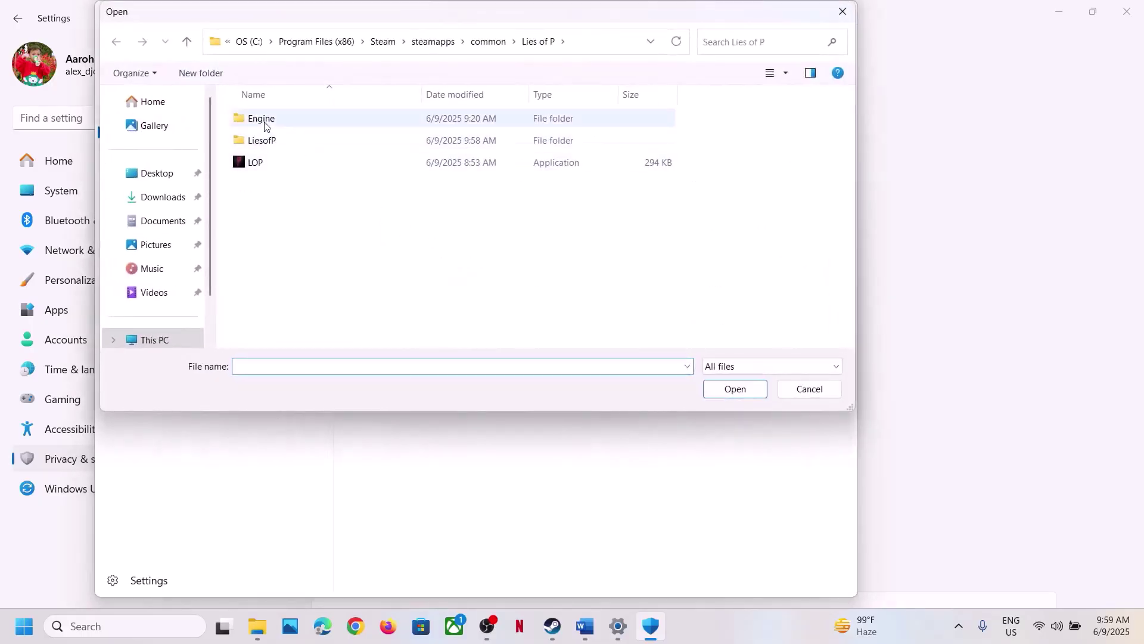
pyautogui.doubleClick(262, 140)
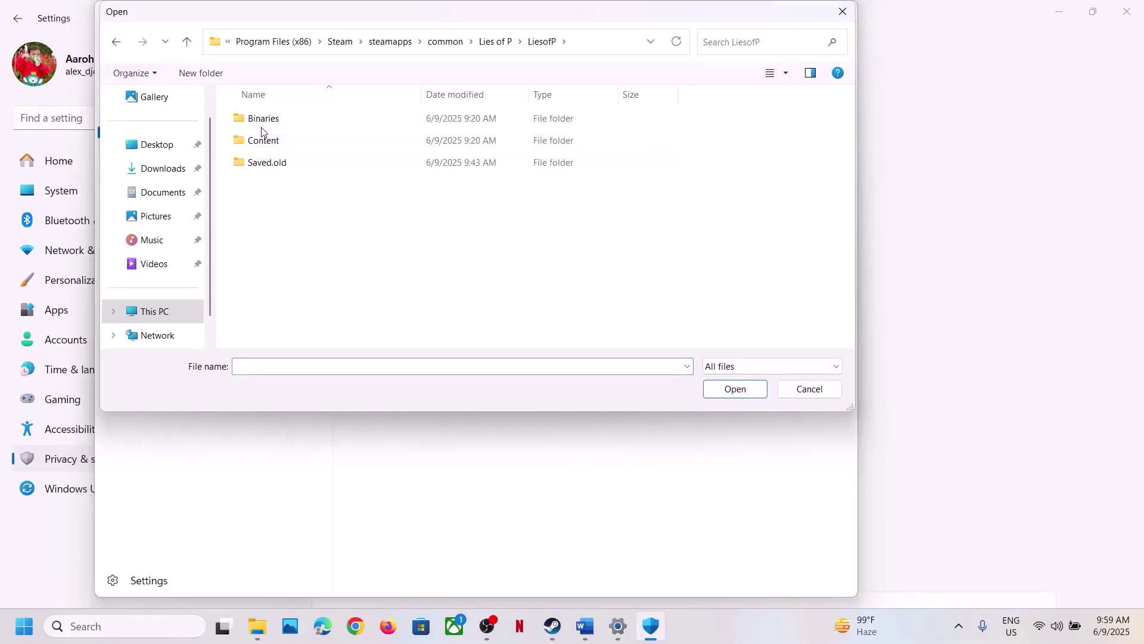
pyautogui.doubleClick(263, 122)
pyautogui.doubleClick(261, 123)
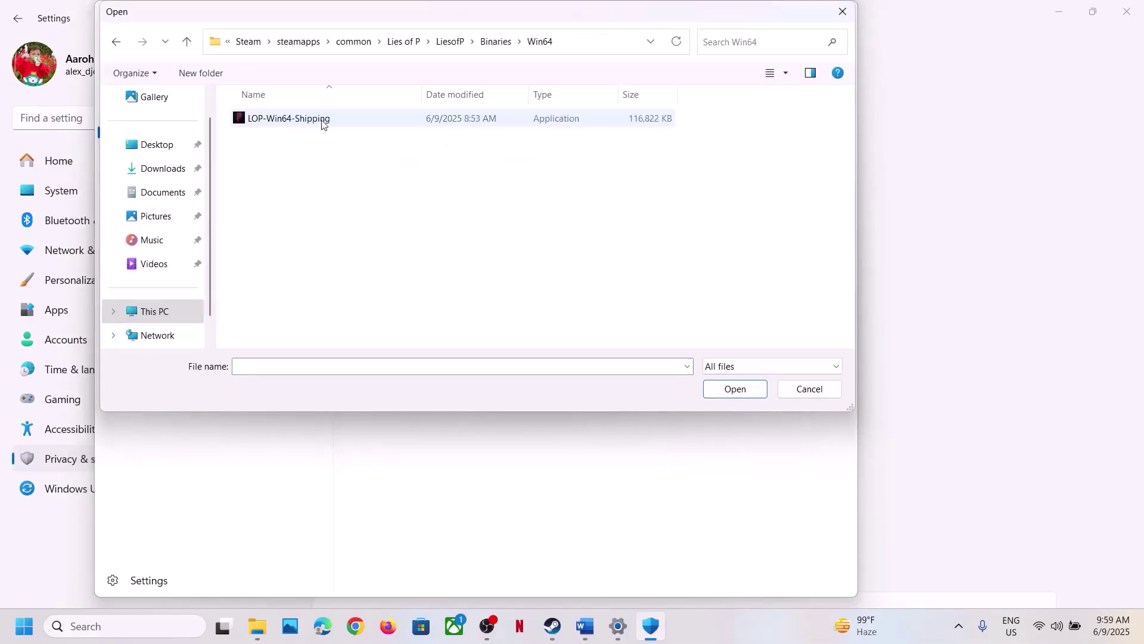
pyautogui.click(330, 122)
pyautogui.click(712, 386)
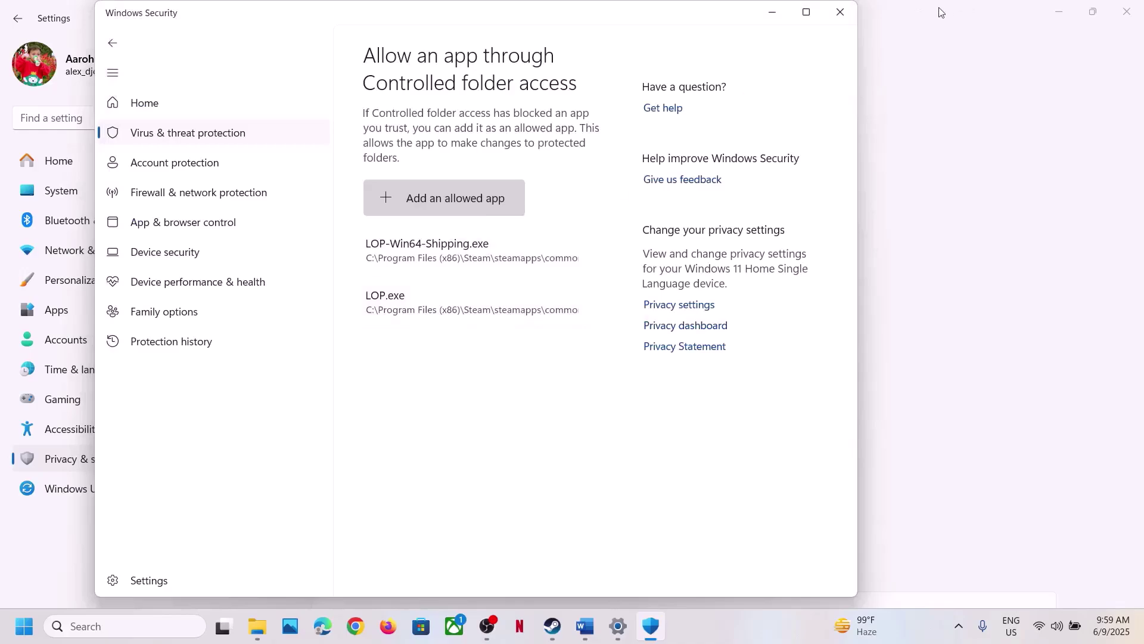
pyautogui.click(851, 14)
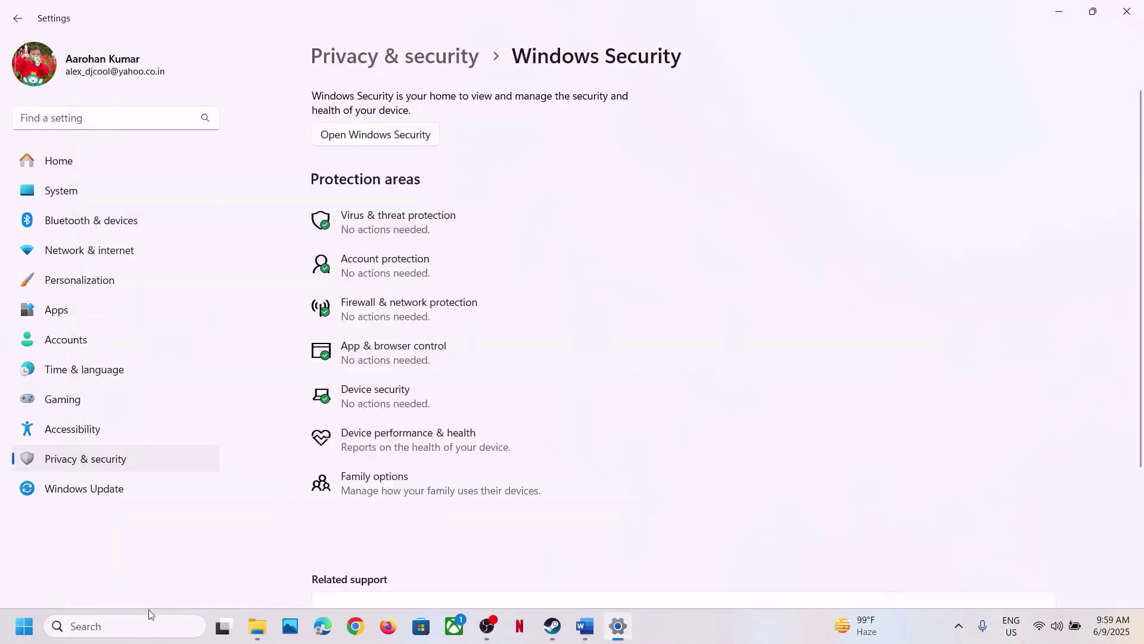
# - Open Control Panel and go to the allowed apps list of Windows Defender Firewall under System and Security
pyautogui.click(136, 622)
pyautogui.write('control')
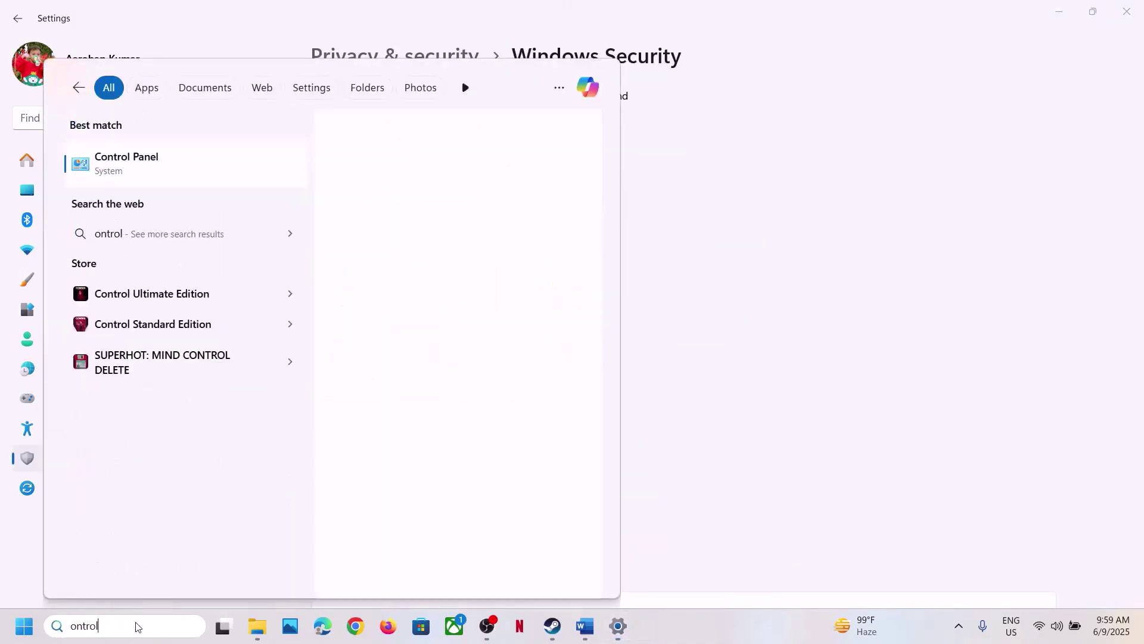
pyautogui.press('Return')
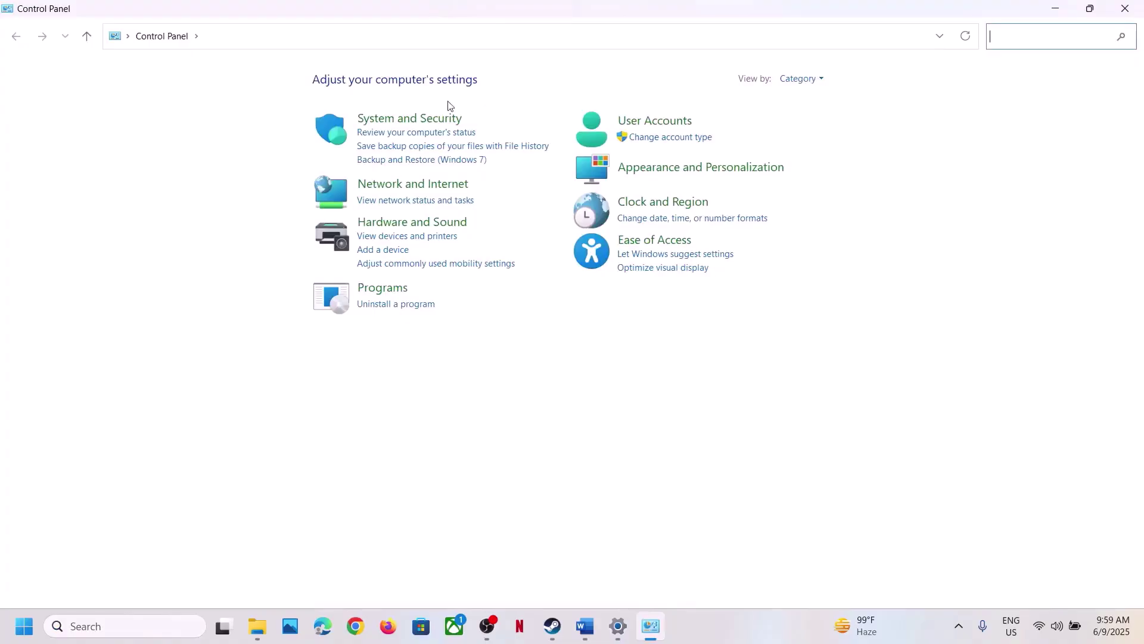
pyautogui.click(396, 119)
pyautogui.click(252, 129)
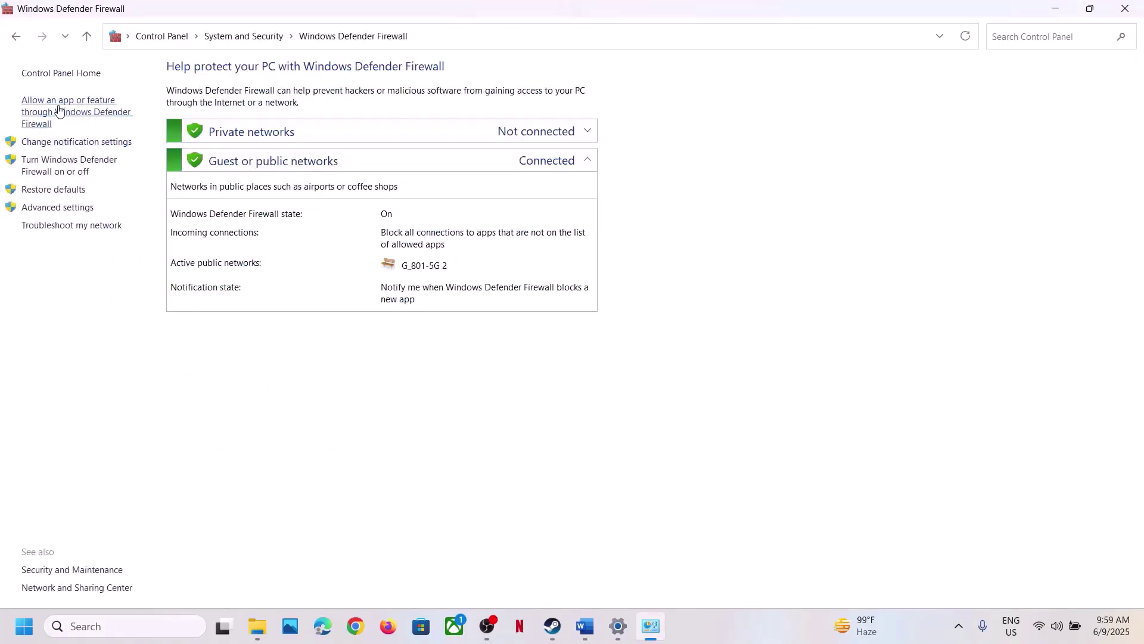
pyautogui.click(93, 113)
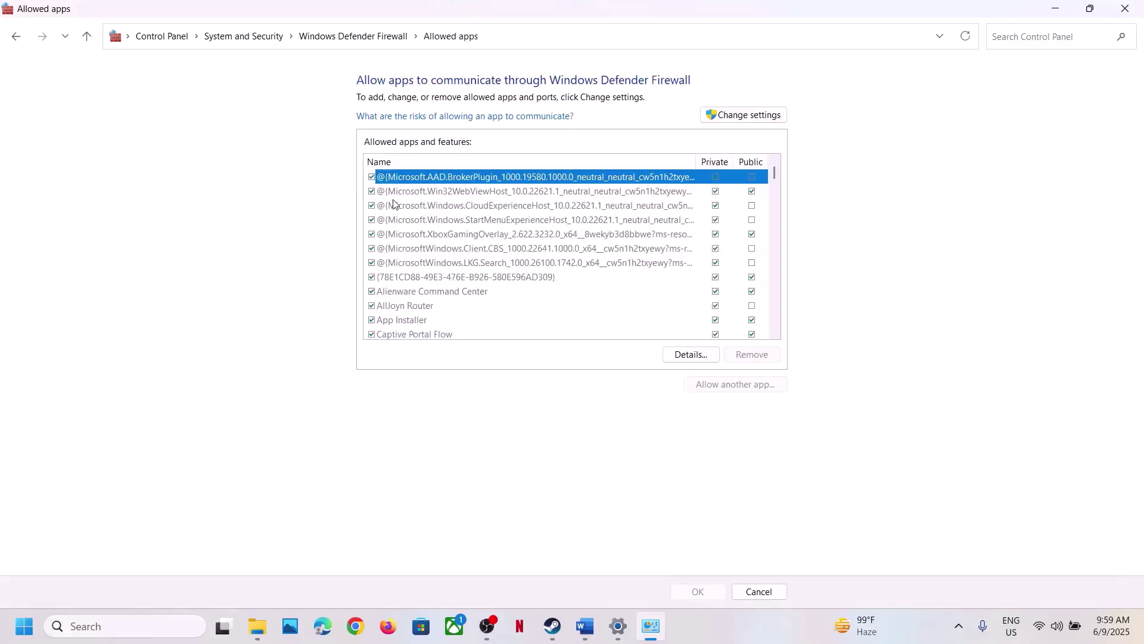
# - Enable changes to the firewall's allowed apps and start browsing for another app to allow
pyautogui.click(756, 114)
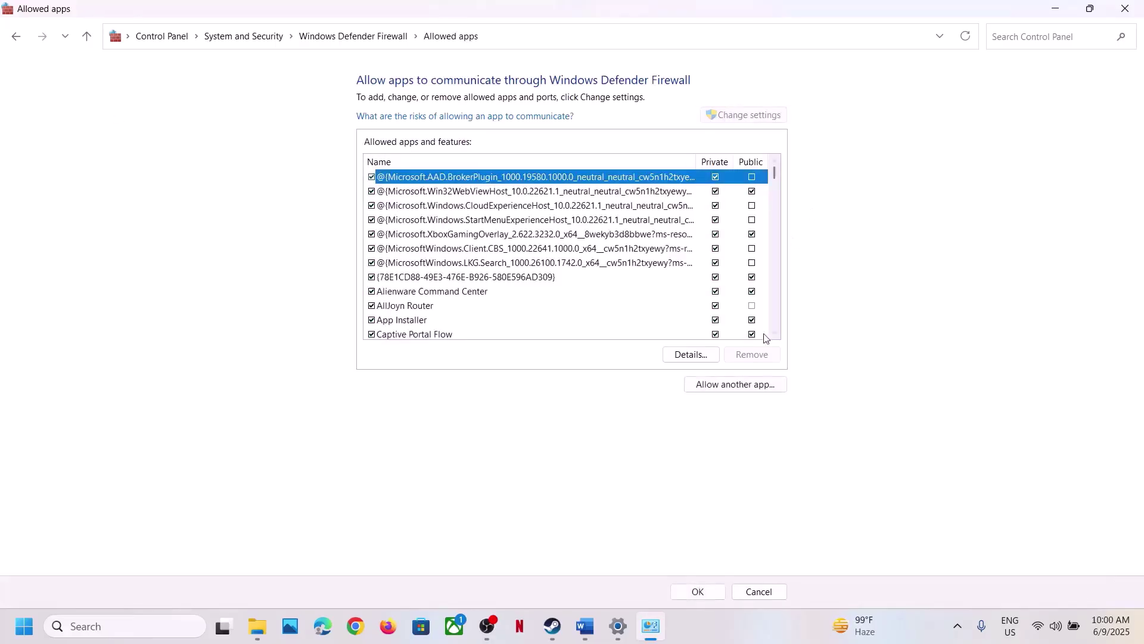
pyautogui.click(735, 381)
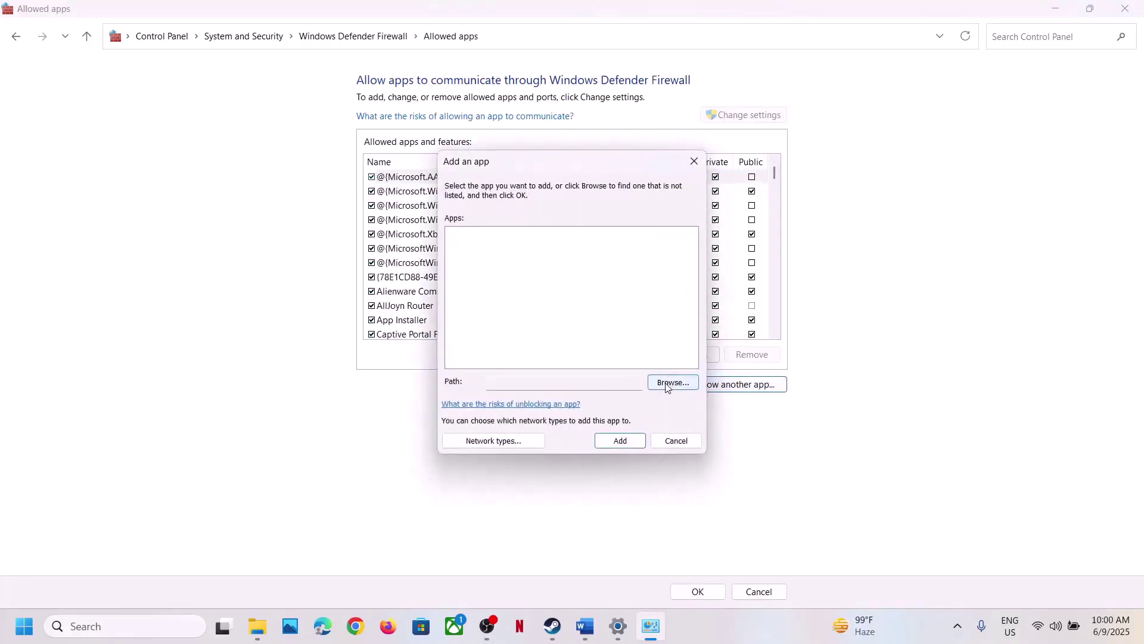
pyautogui.click(667, 384)
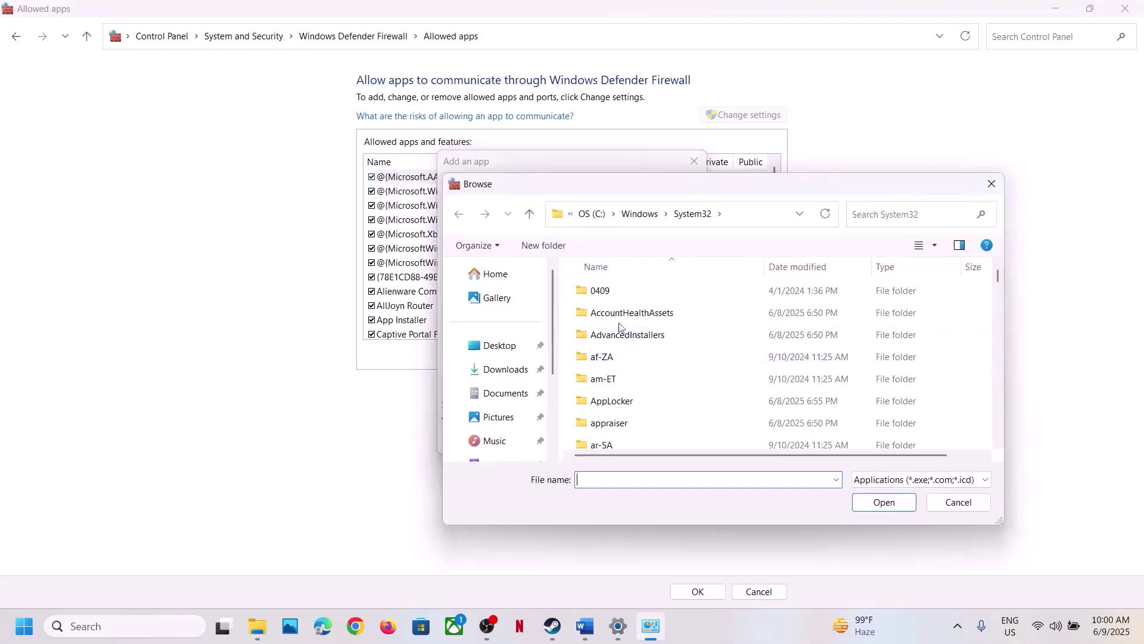
# - Browse to the game's folder at C:\Program Files (x86)\Steam\steamapps\common\Lies of P
pyautogui.scroll(-3, 517, 401)
pyautogui.click(498, 410)
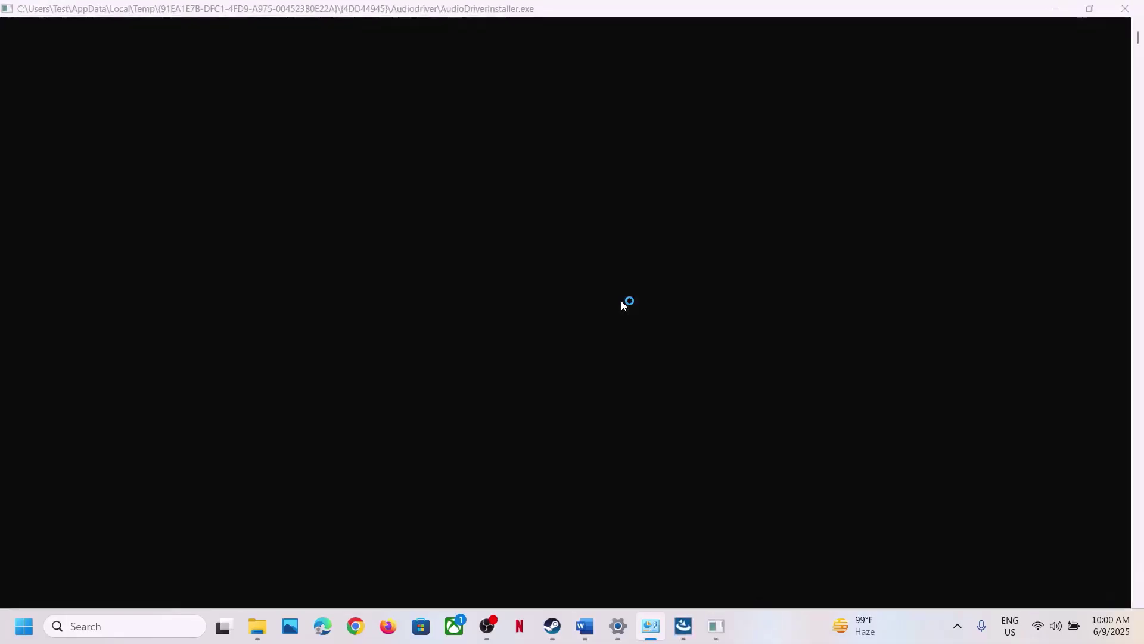
pyautogui.click(1090, 8)
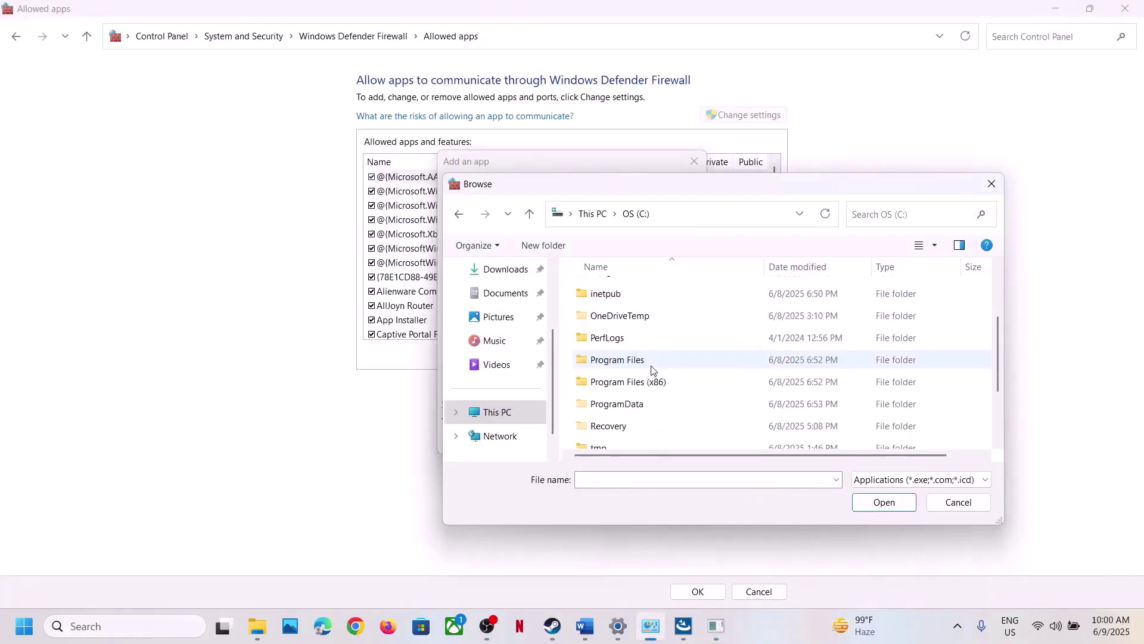
pyautogui.doubleClick(638, 381)
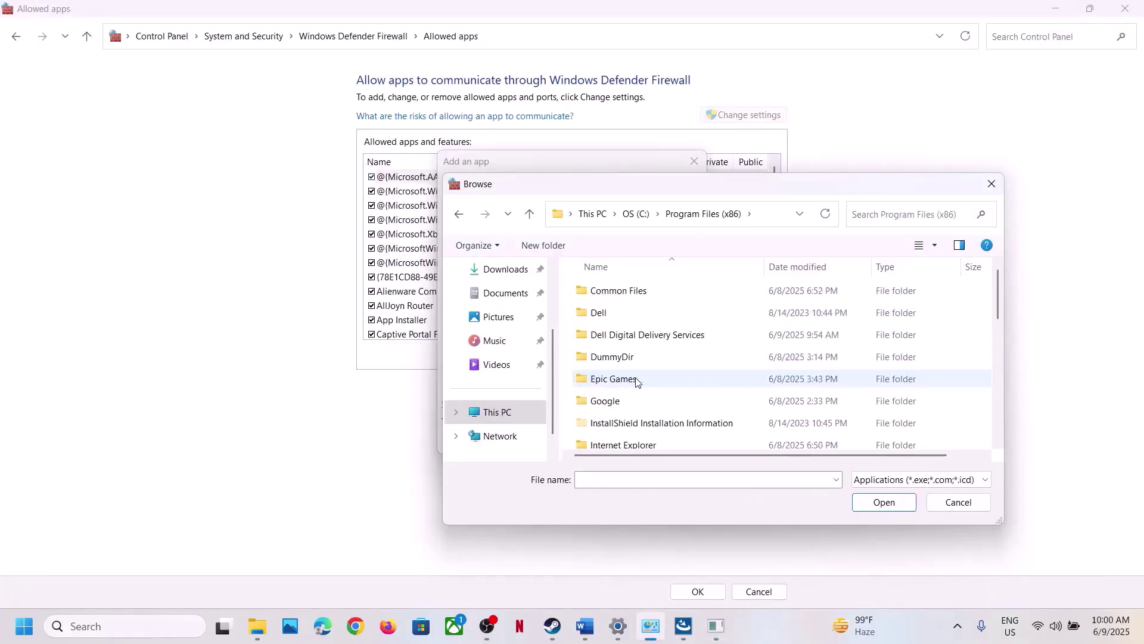
pyautogui.scroll(-4, 637, 381)
pyautogui.doubleClick(611, 390)
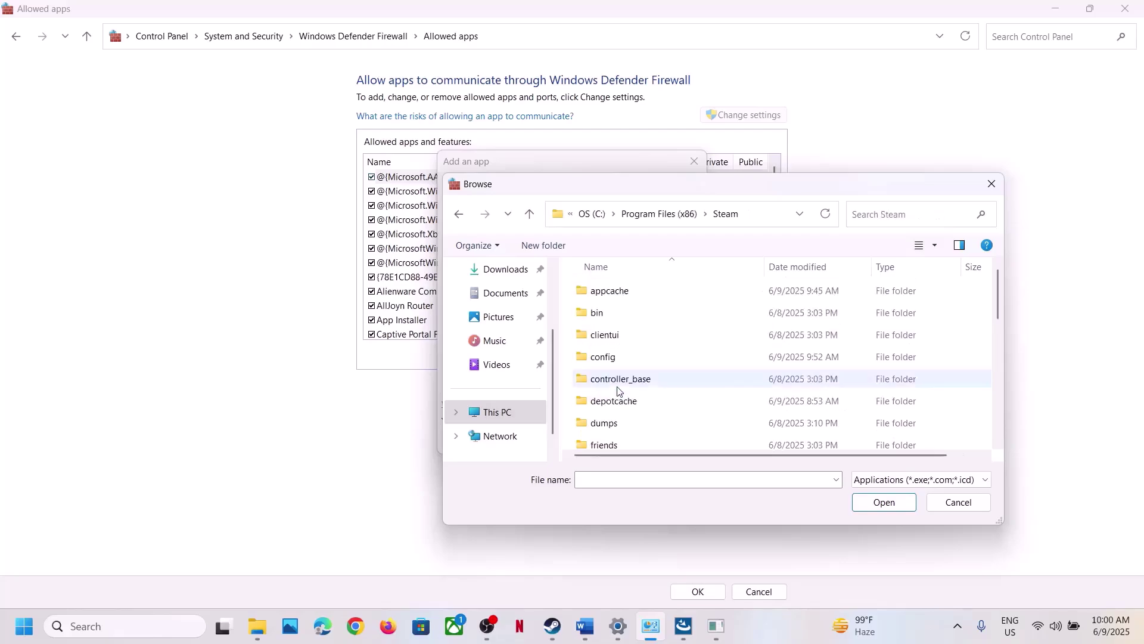
pyautogui.scroll(-3, 623, 384)
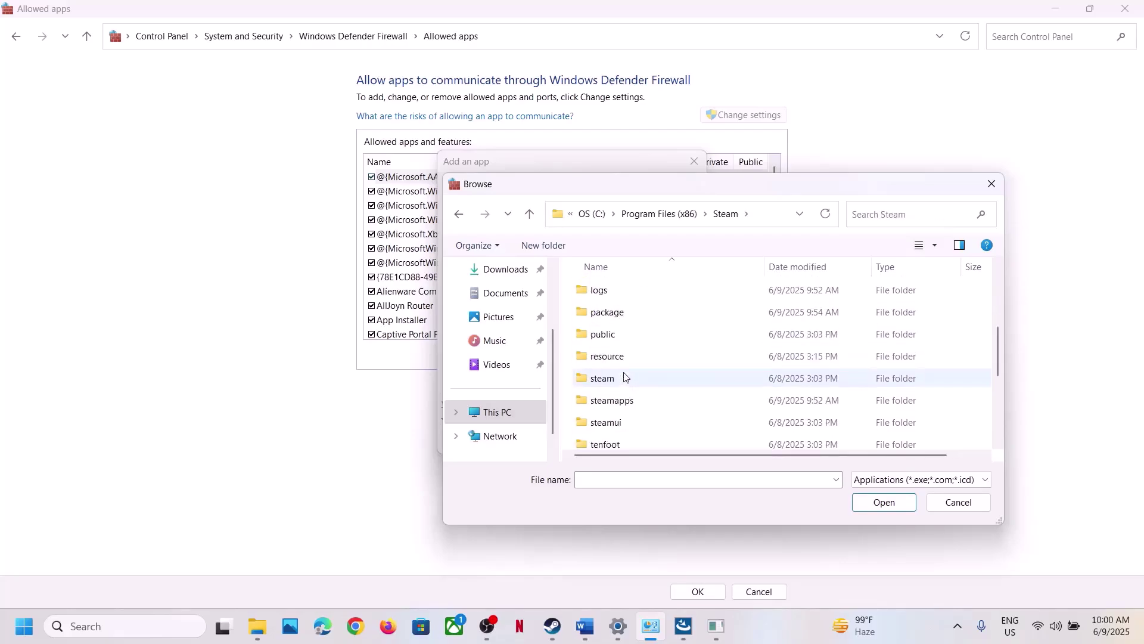
pyautogui.doubleClick(612, 401)
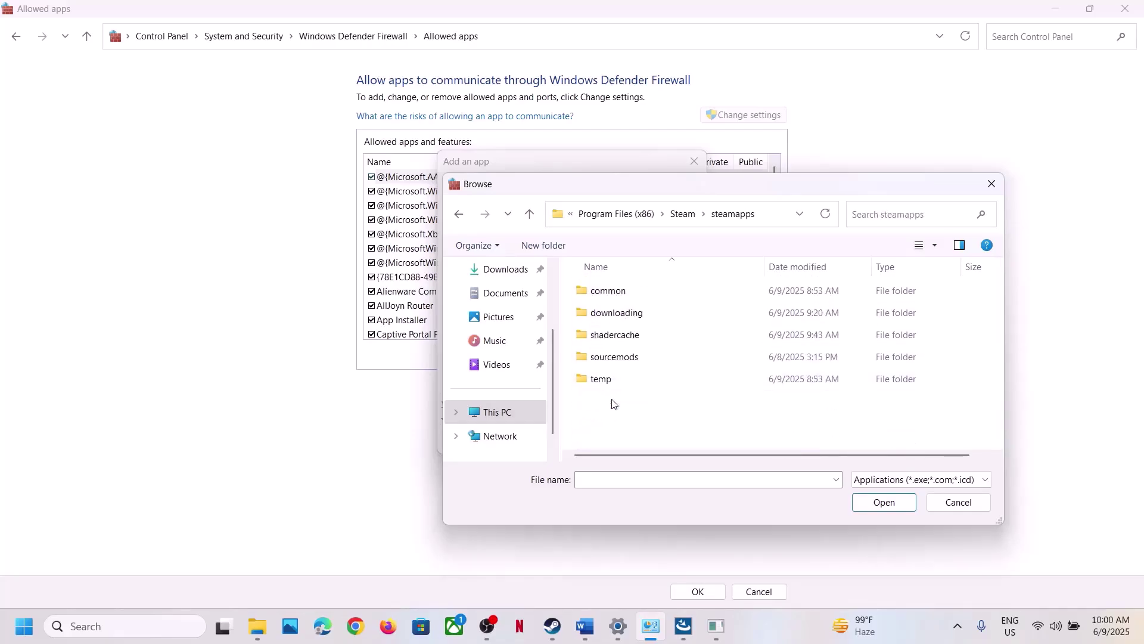
pyautogui.doubleClick(619, 297)
pyautogui.doubleClick(634, 293)
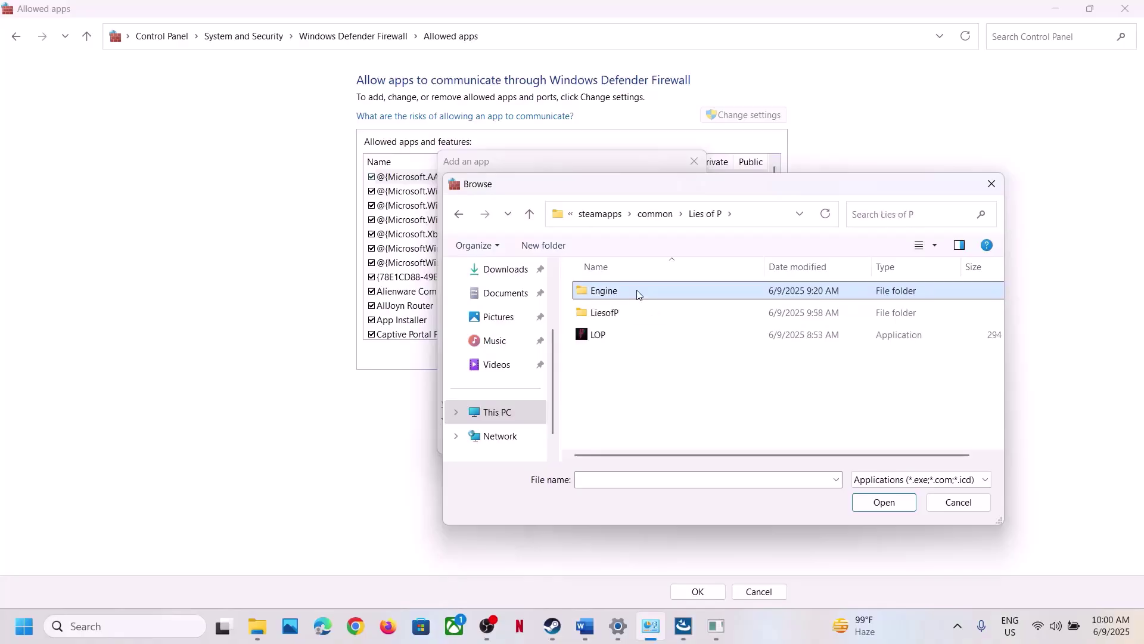
# - Try to add the LOP application to the apps allowed through the firewall
pyautogui.click(603, 341)
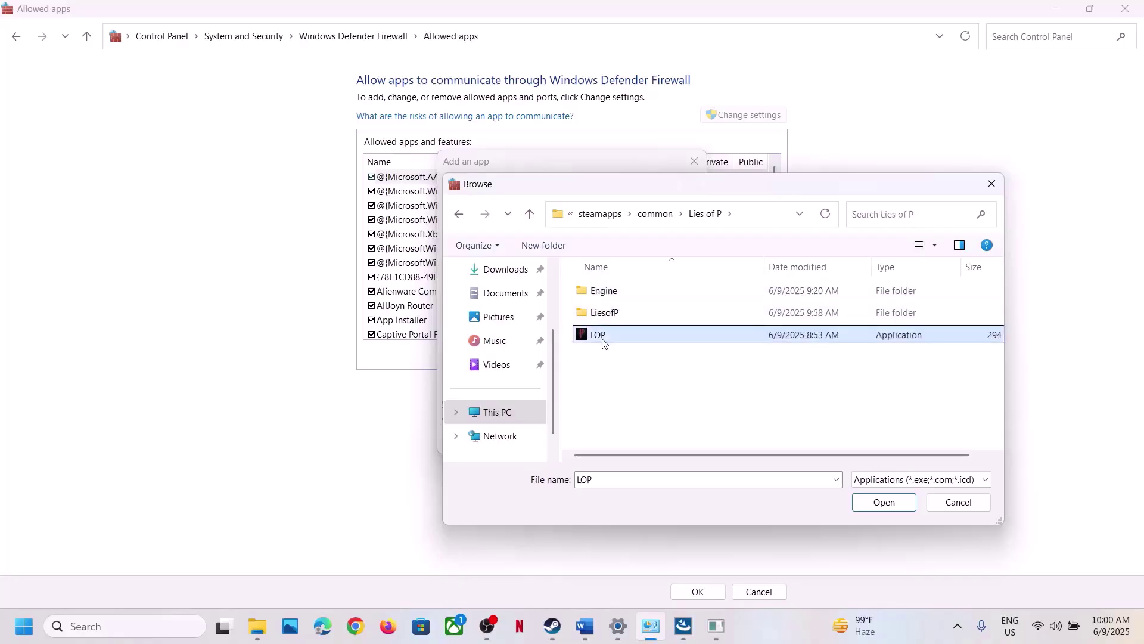
pyautogui.click(866, 505)
pyautogui.click(608, 439)
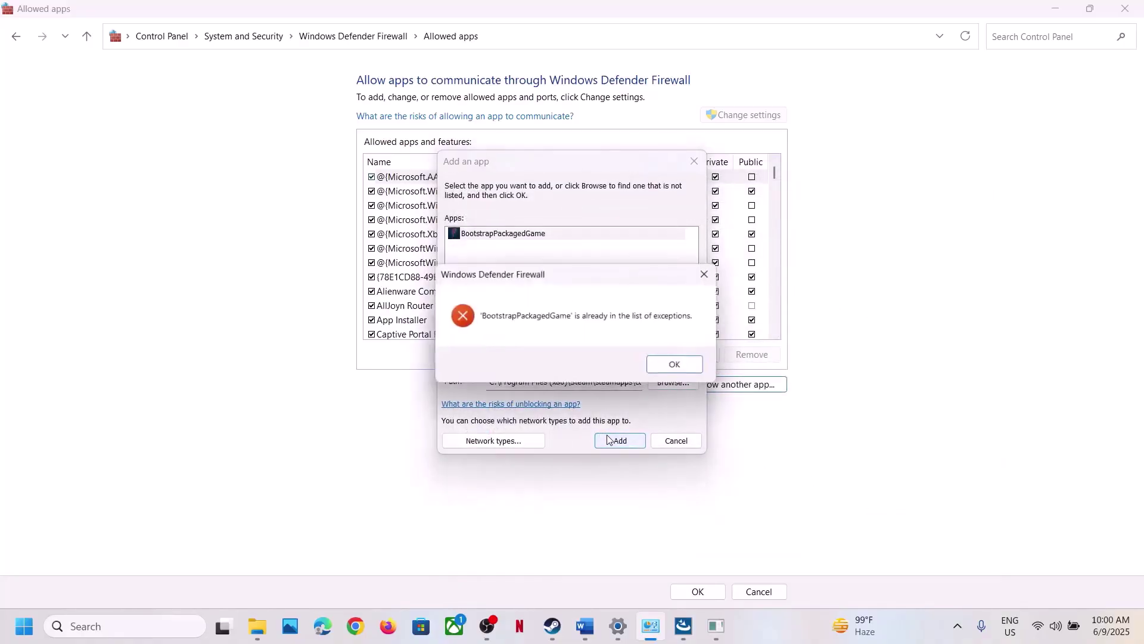
pyautogui.click(680, 363)
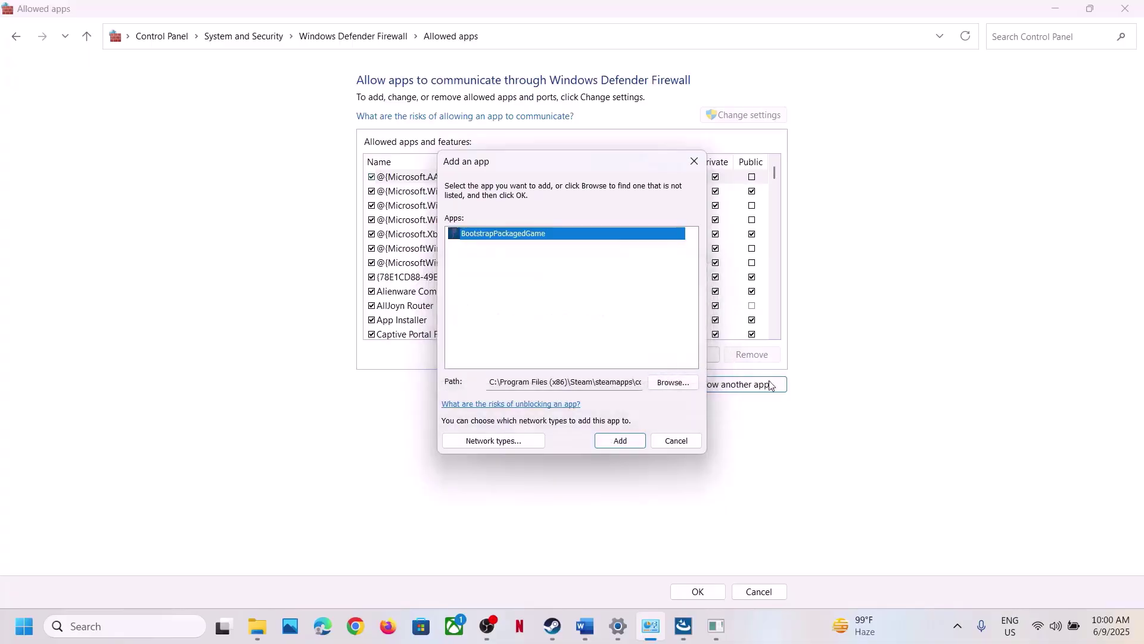
# - Add LOP-Win64-Shipping from the game's LiesofP\Binaries\Win64 folder to the apps allowed through the firewall
pyautogui.click(672, 382)
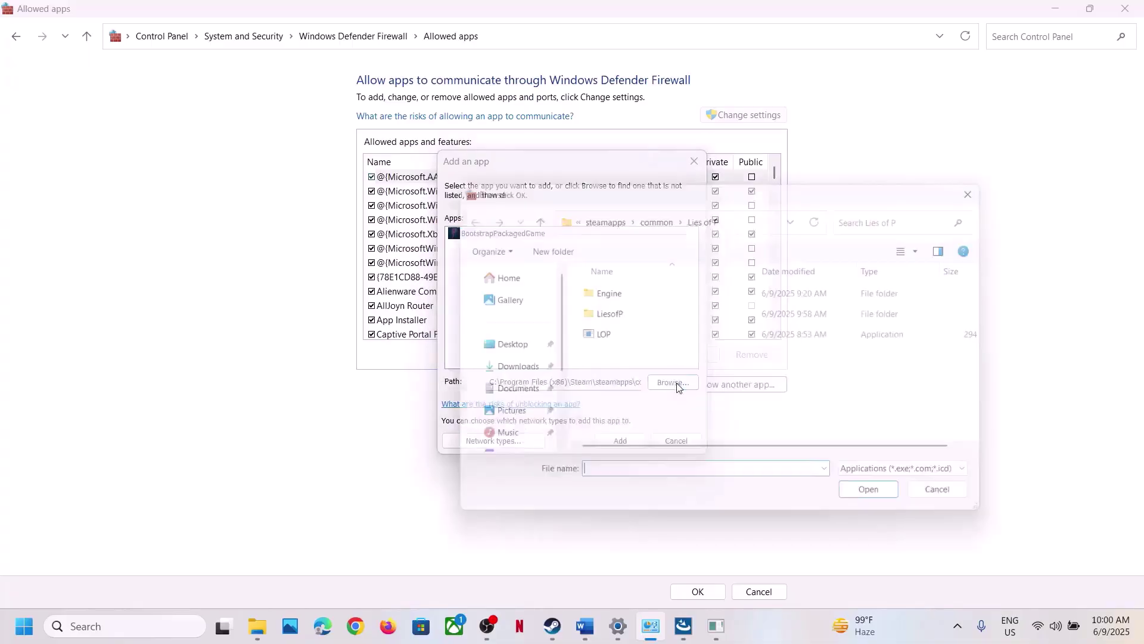
pyautogui.doubleClick(642, 320)
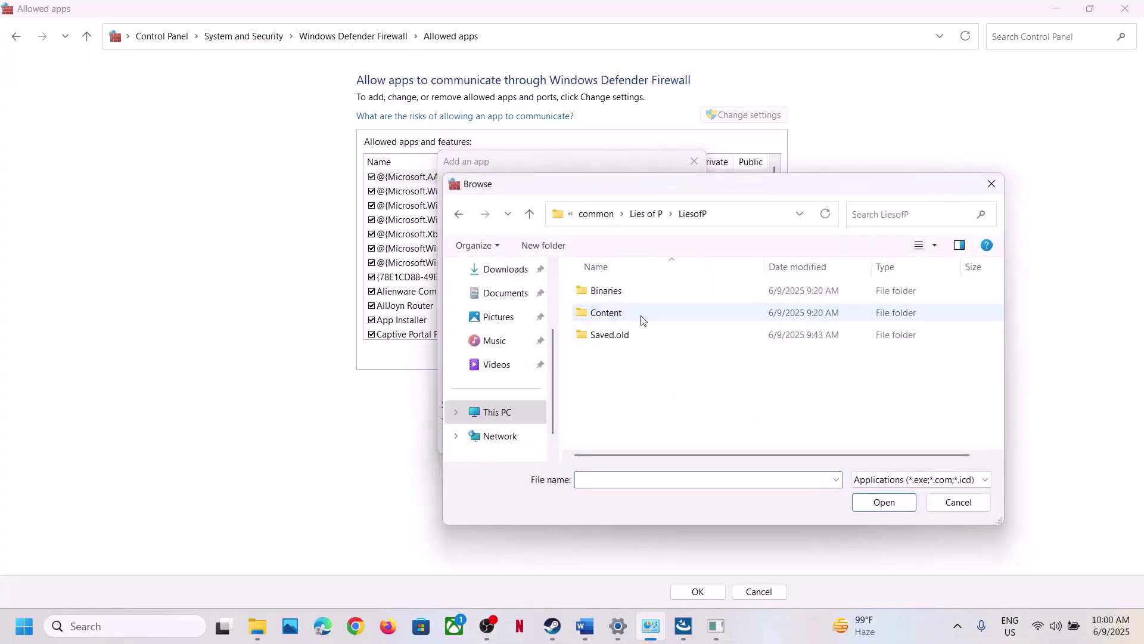
pyautogui.doubleClick(620, 288)
pyautogui.doubleClick(620, 288)
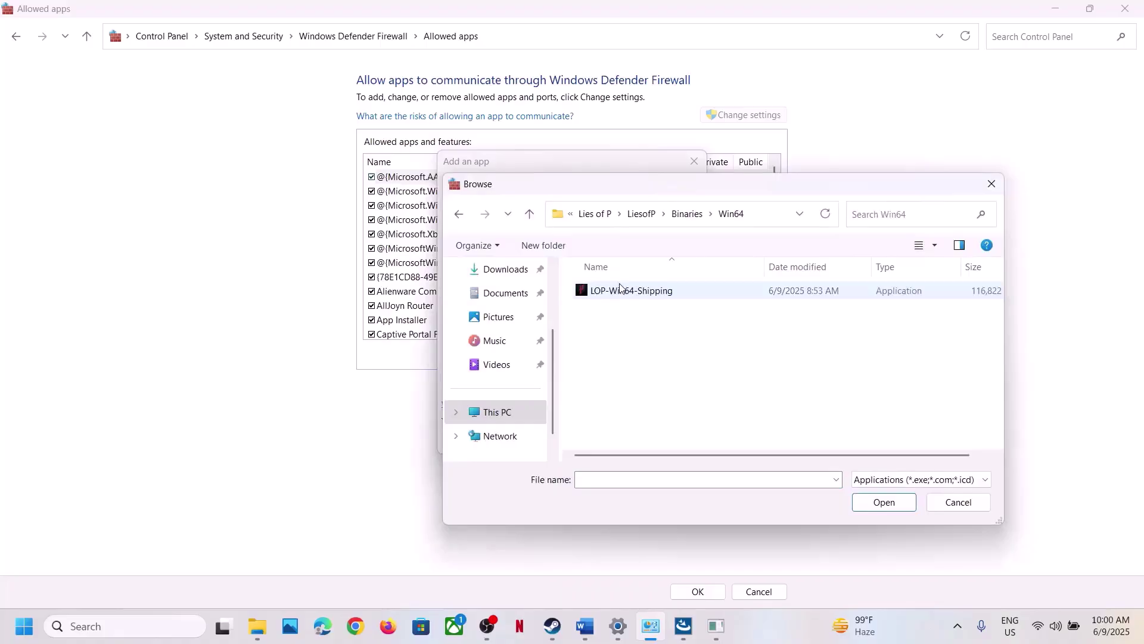
pyautogui.click(658, 300)
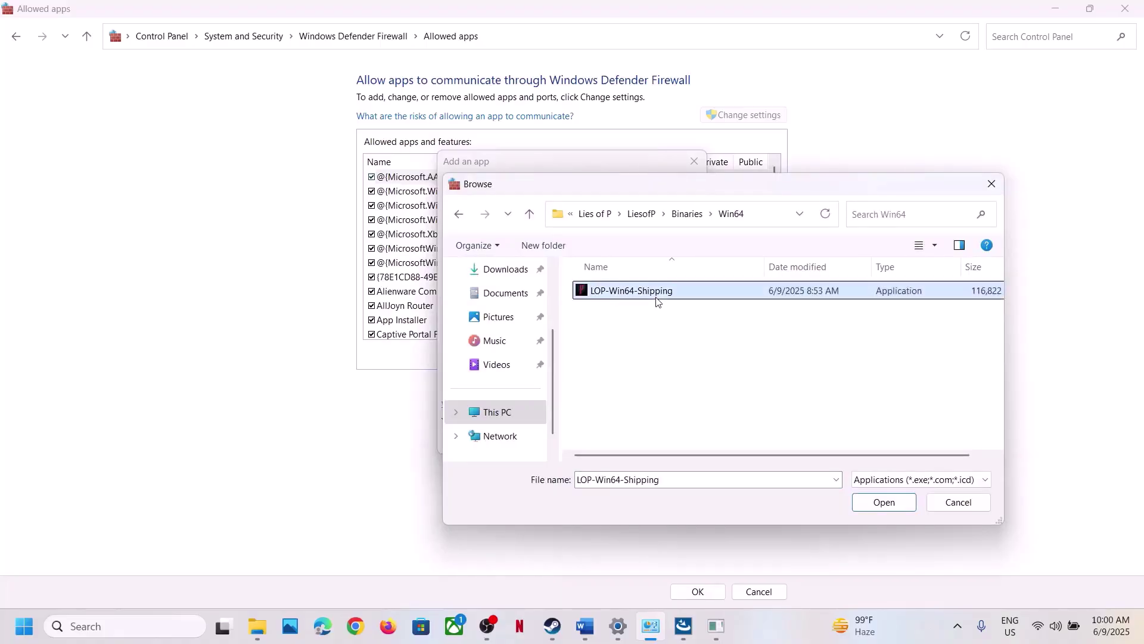
pyautogui.click(882, 500)
pyautogui.click(620, 441)
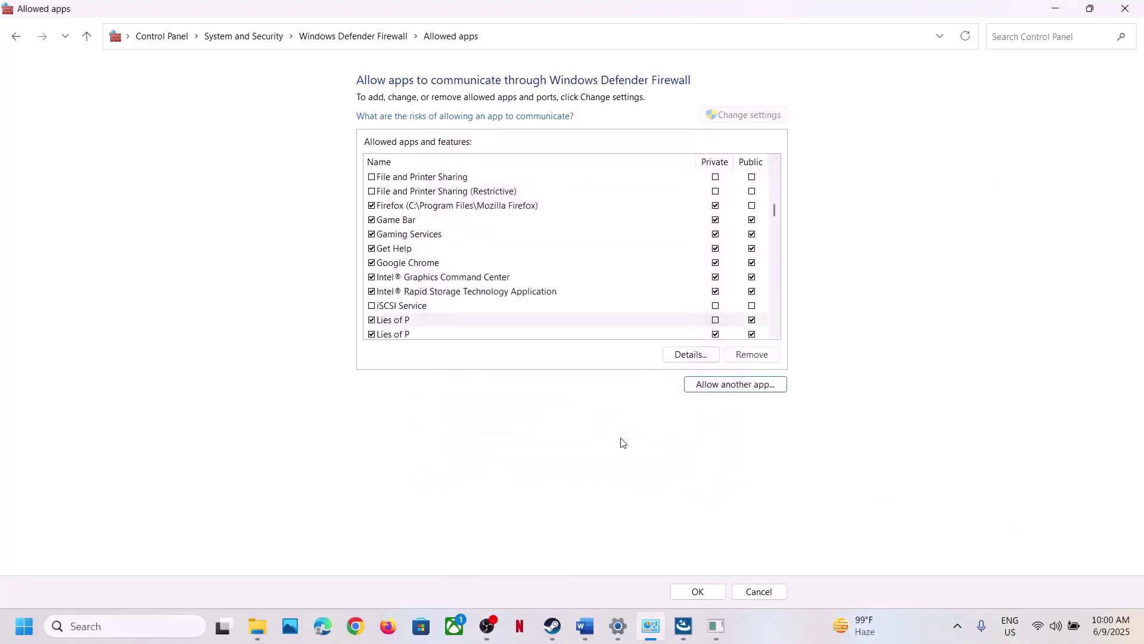
# - Select the first Lies of P entry in the allowed apps list and close the firewall and settings windows
pyautogui.click(391, 321)
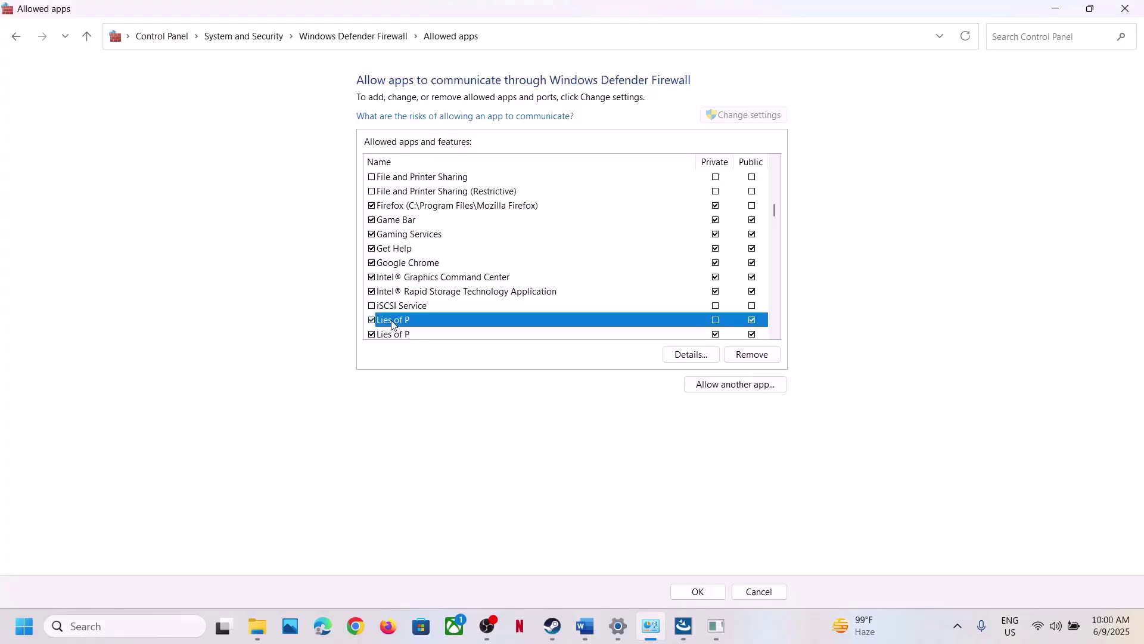
pyautogui.click(1136, 8)
pyautogui.click(1136, 9)
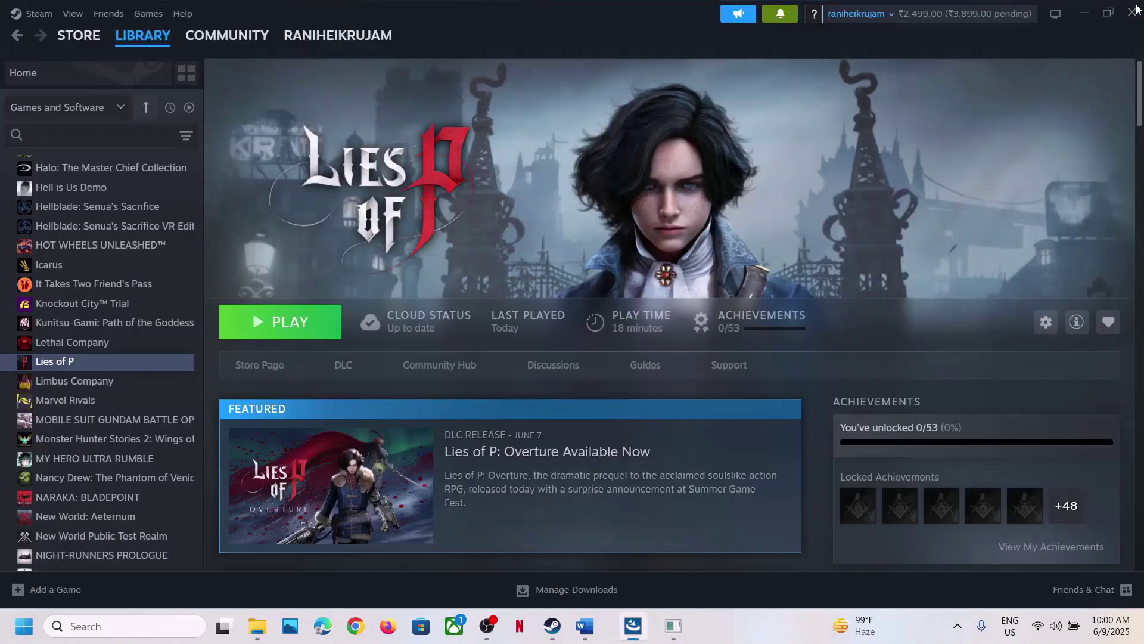
# - Check Step 8 in the Word fix list and turn off the Steam Overlay in the Lies of P properties in Steam
pyautogui.click(585, 625)
pyautogui.scroll(-5, 493, 467)
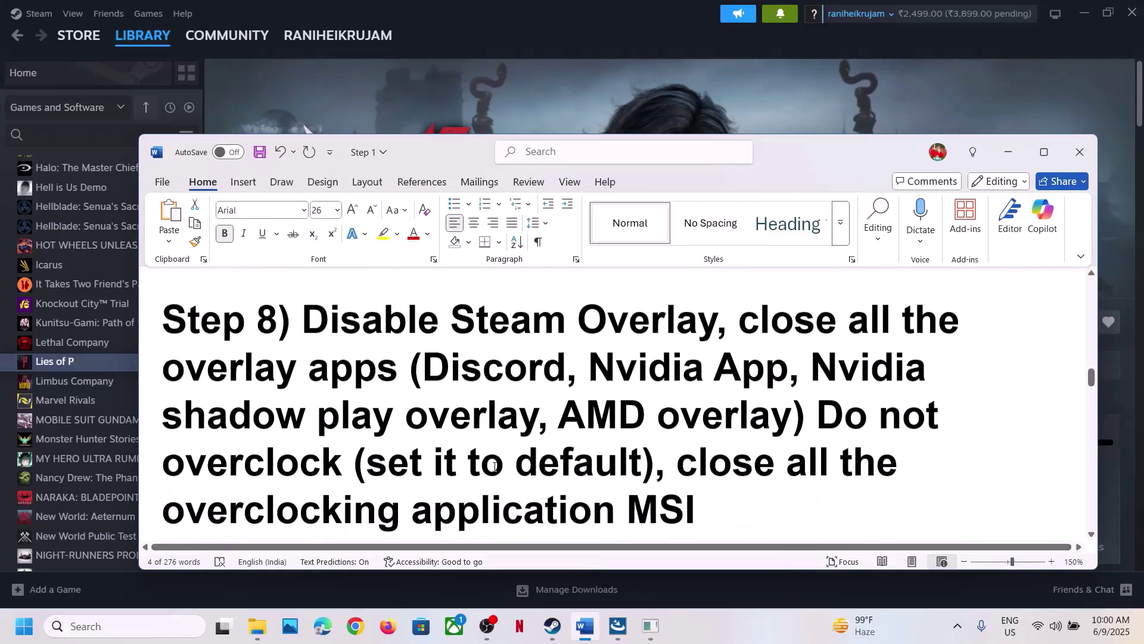
pyautogui.click(567, 127)
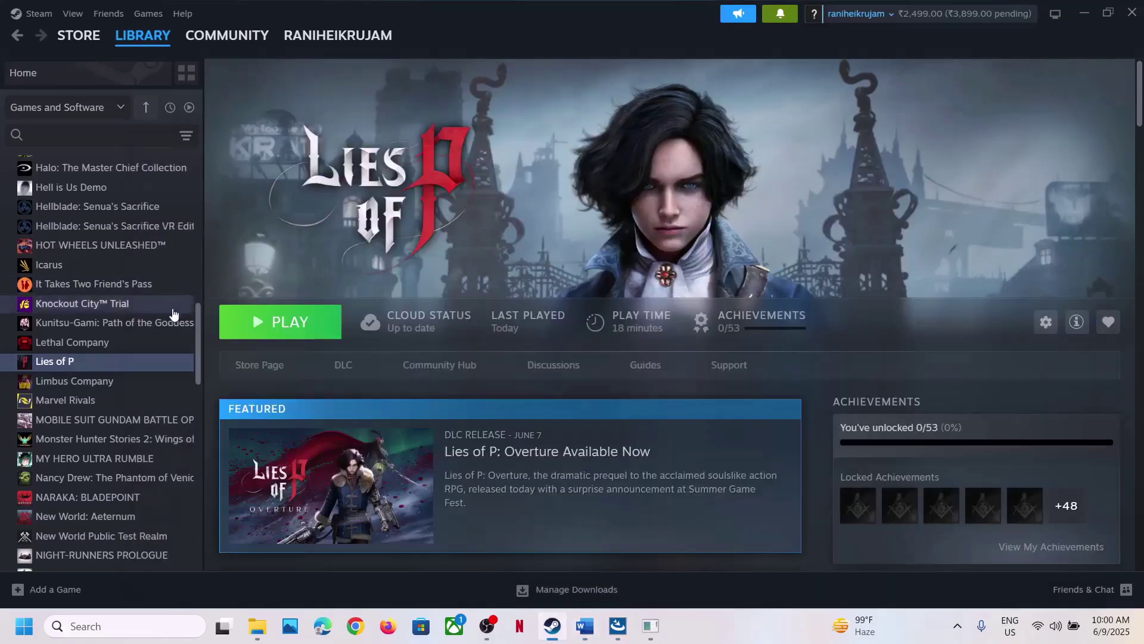
pyautogui.rightClick(130, 362)
pyautogui.click(212, 478)
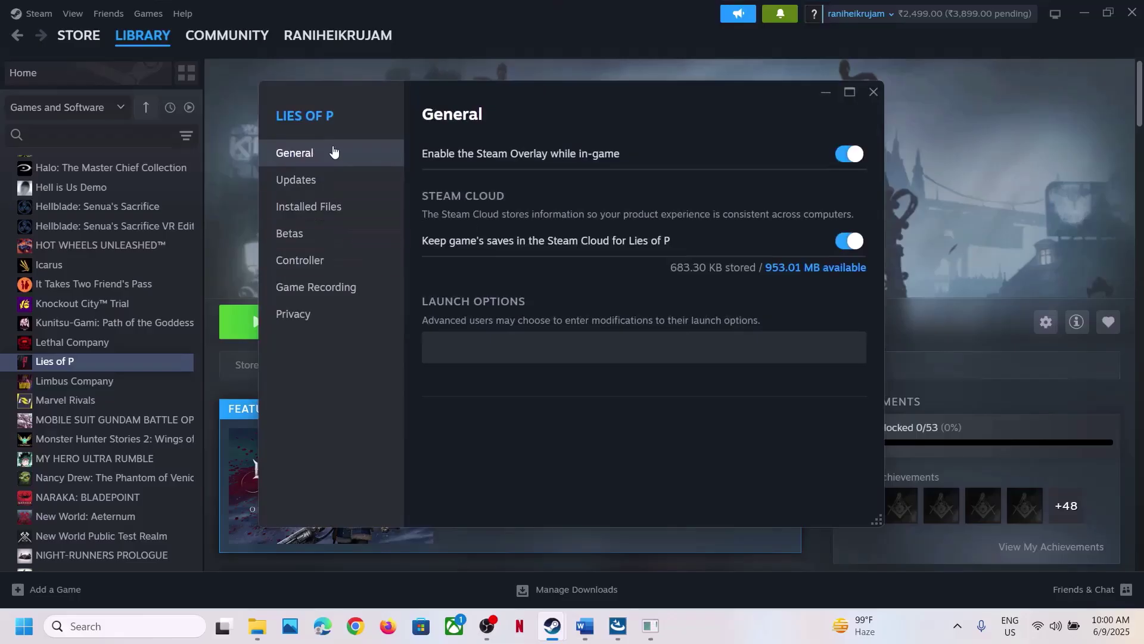
pyautogui.click(841, 158)
pyautogui.click(862, 98)
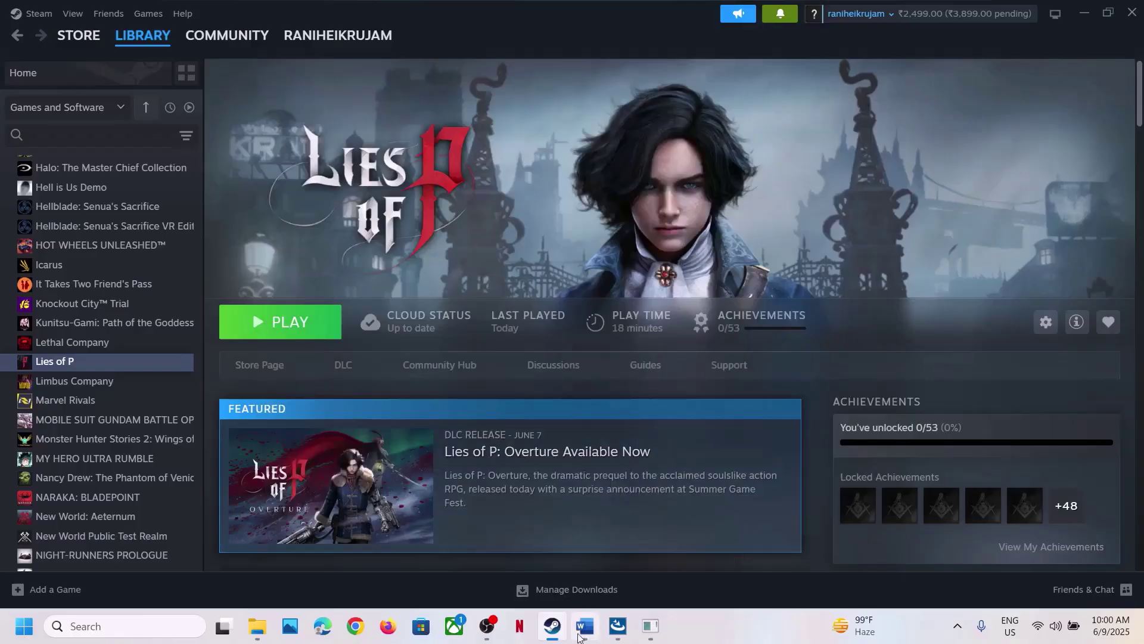
# - Return to the Word document and review Step 8's advice on closing overlay apps and overclocking applications such as MSI Afterburner/Rivatuner
pyautogui.moveTo(581, 641)
pyautogui.click(581, 557)
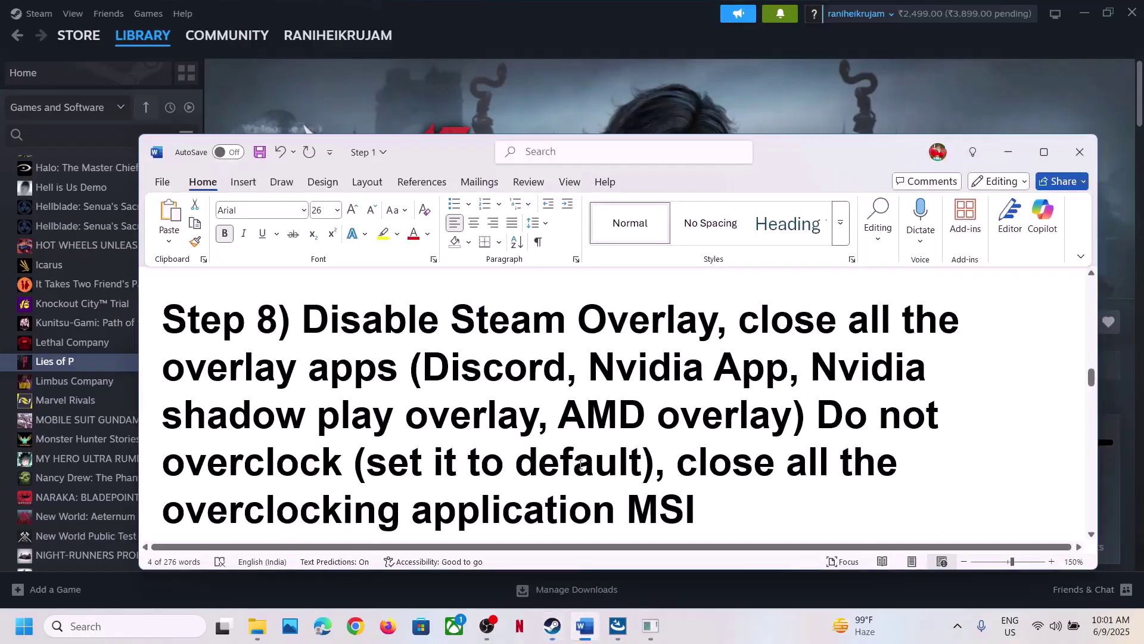
pyautogui.doubleClick(457, 381)
pyautogui.click(708, 459)
pyautogui.doubleClick(626, 375)
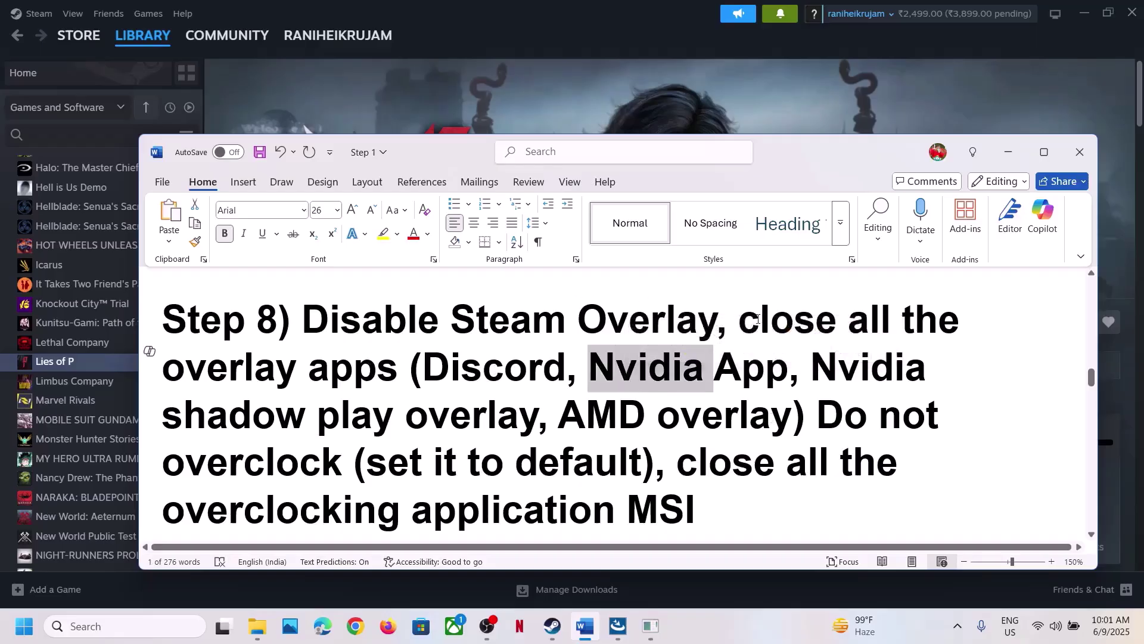
pyautogui.moveTo(749, 320); pyautogui.dragTo(599, 499)
pyautogui.scroll(-1, 774, 417)
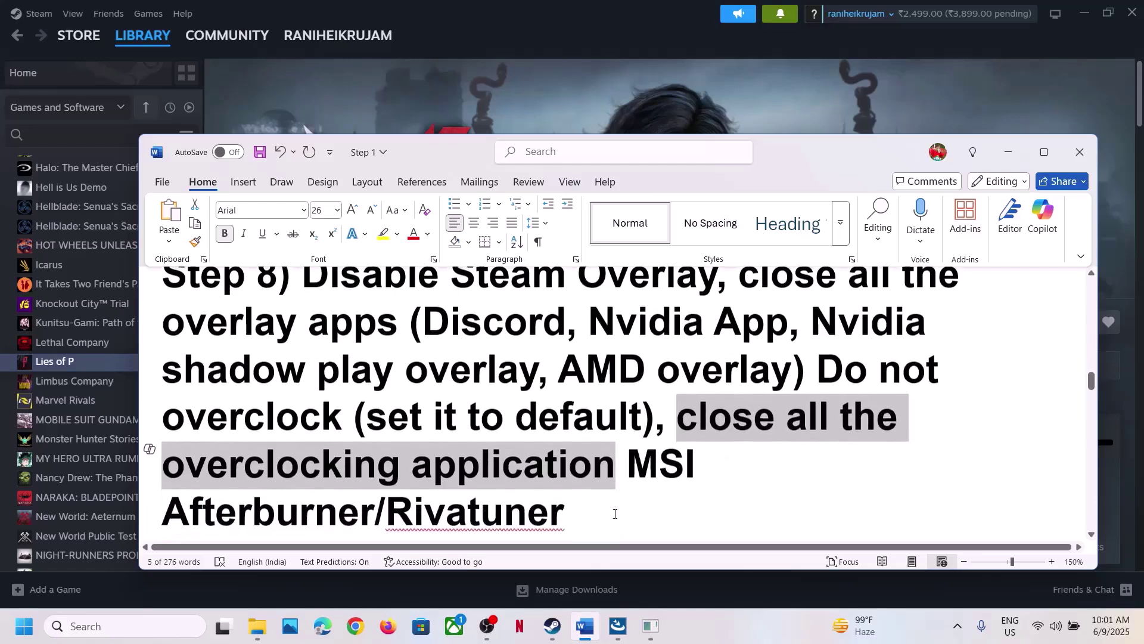
pyautogui.click(1044, 151)
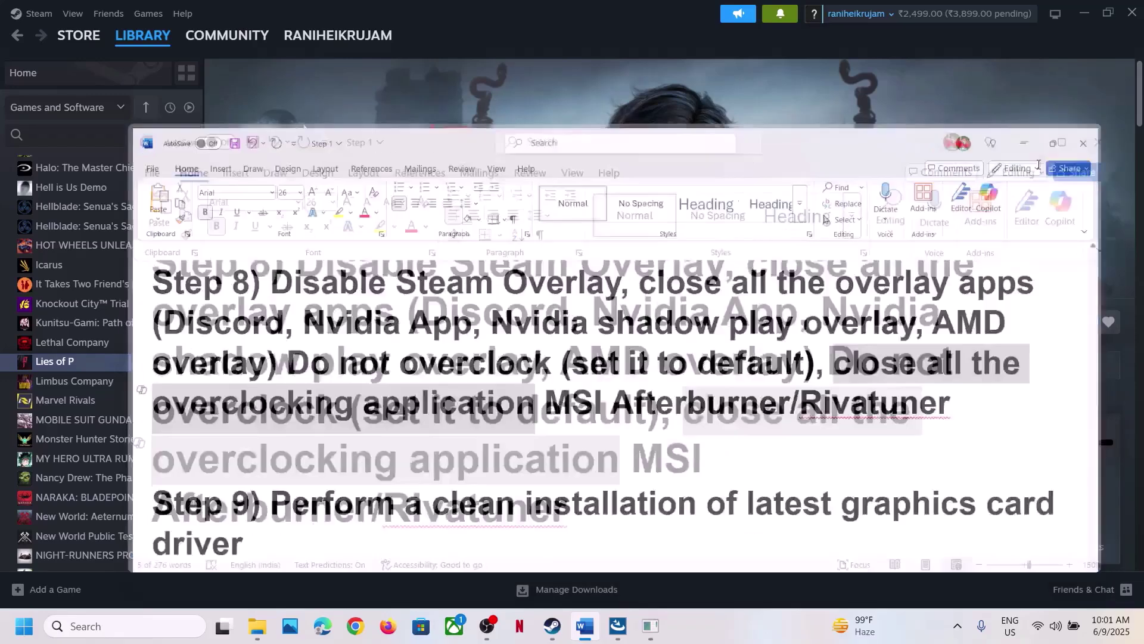
pyautogui.scroll(1, 716, 327)
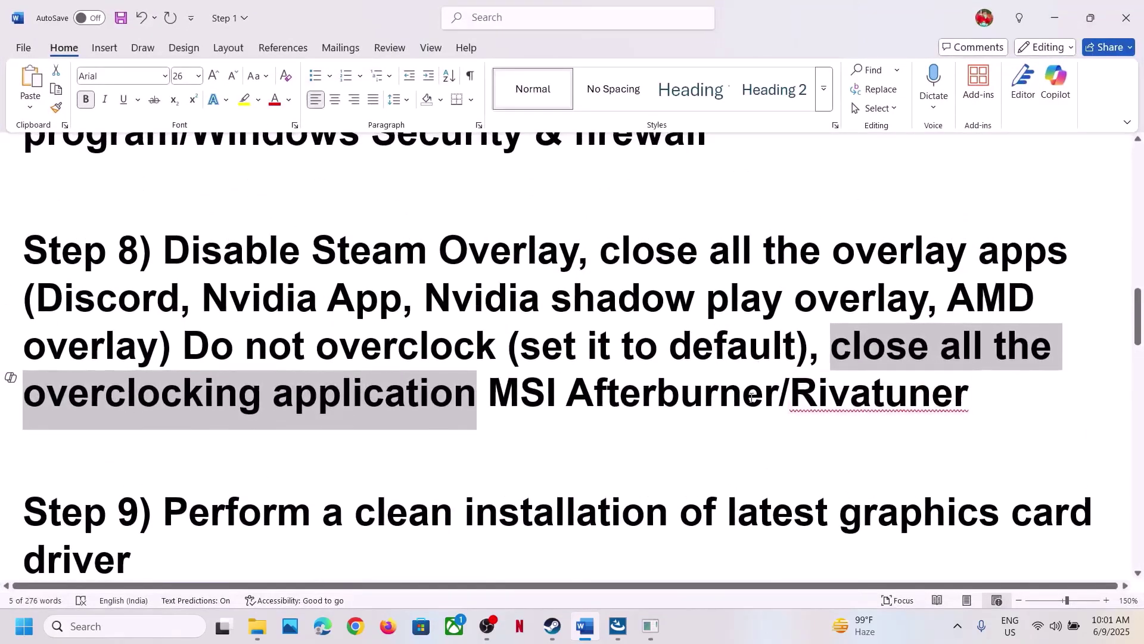
pyautogui.click(742, 392)
pyautogui.moveTo(835, 339); pyautogui.dragTo(593, 429)
# - Review Step 9 on a clean installation of the latest graphics card driver, including its NVIDIA and AMD links
pyautogui.scroll(-4, 450, 439)
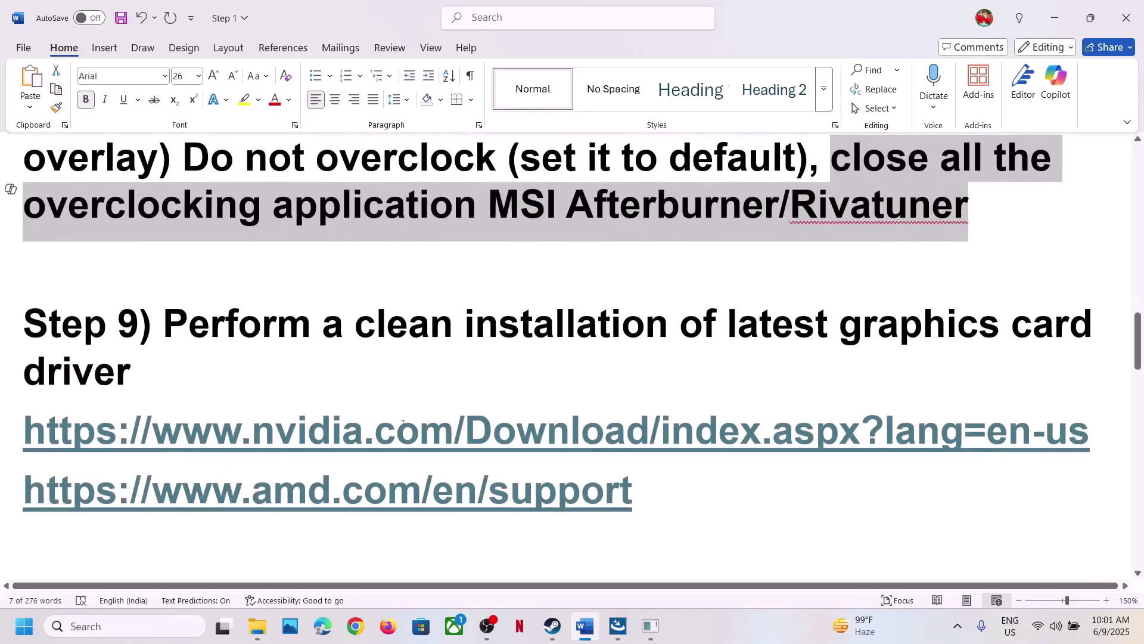
pyautogui.moveTo(224, 336); pyautogui.dragTo(924, 348)
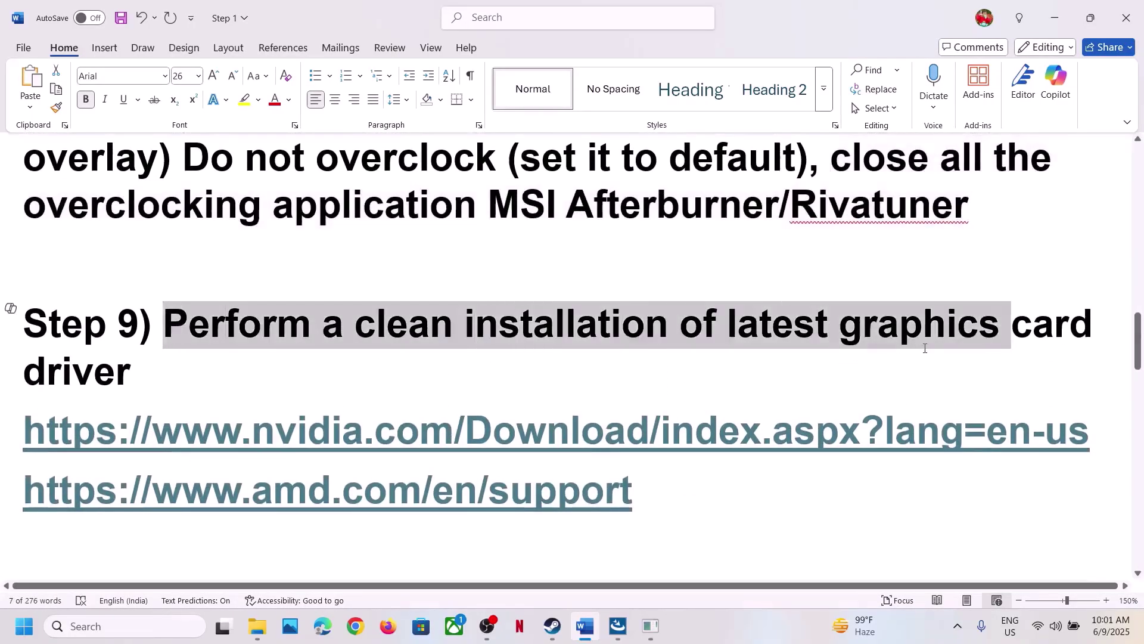
pyautogui.moveTo(364, 430); pyautogui.dragTo(691, 447)
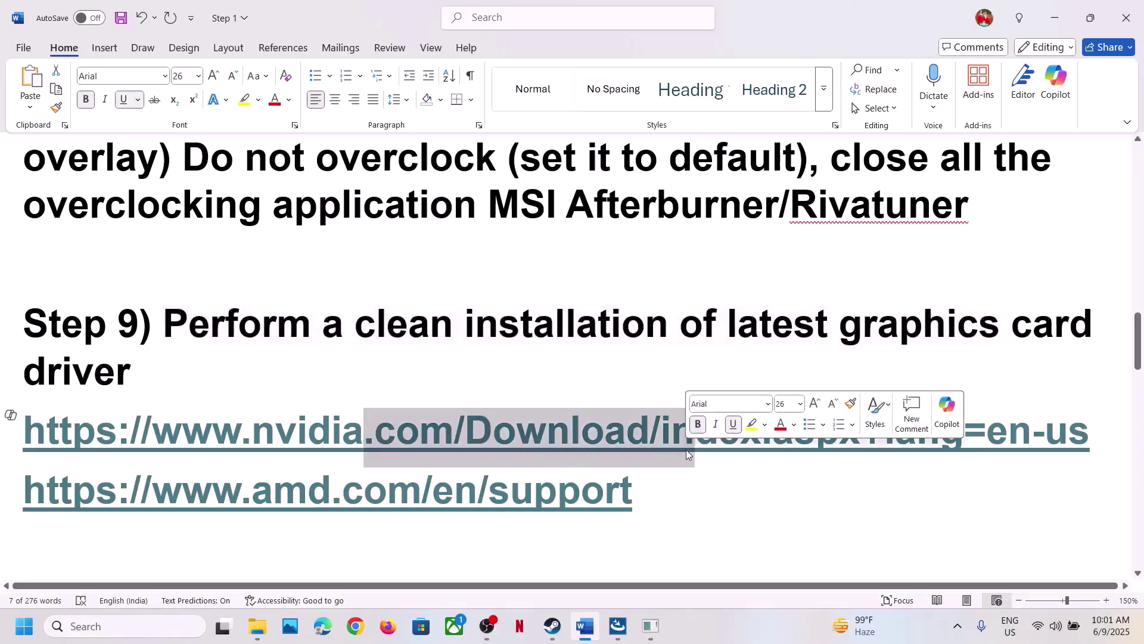
pyautogui.tripleClick(317, 510)
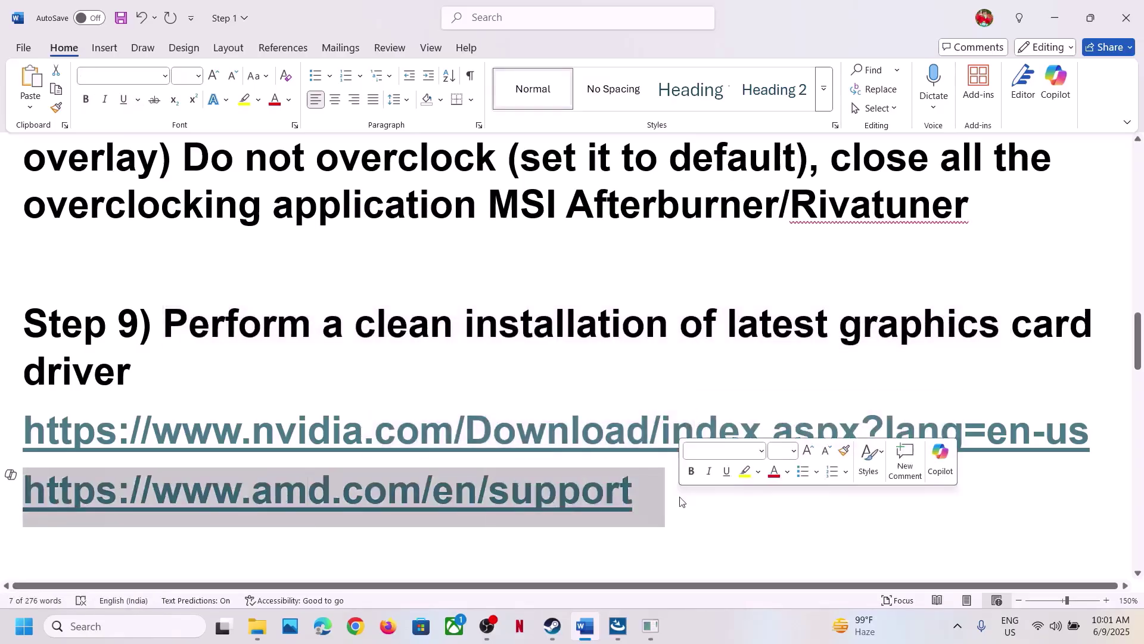
# - Switch to the NVIDIA drivers page in Chrome and search for the GeForce RTX 3050 Laptop GPU driver for Windows 11
pyautogui.click(788, 627)
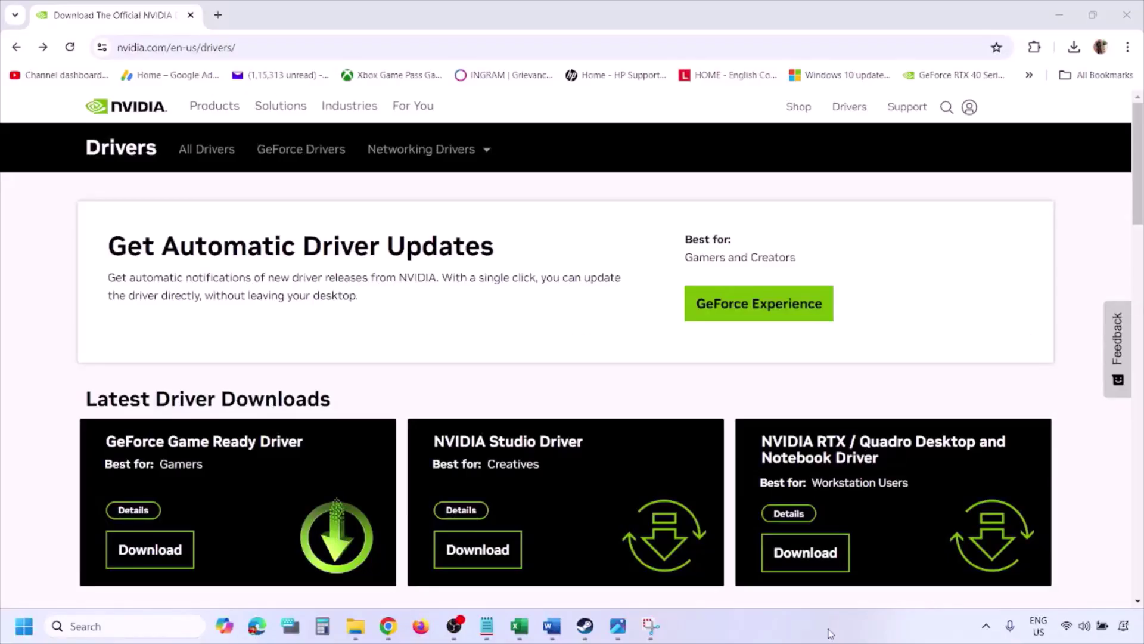
pyautogui.scroll(-8, 267, 365)
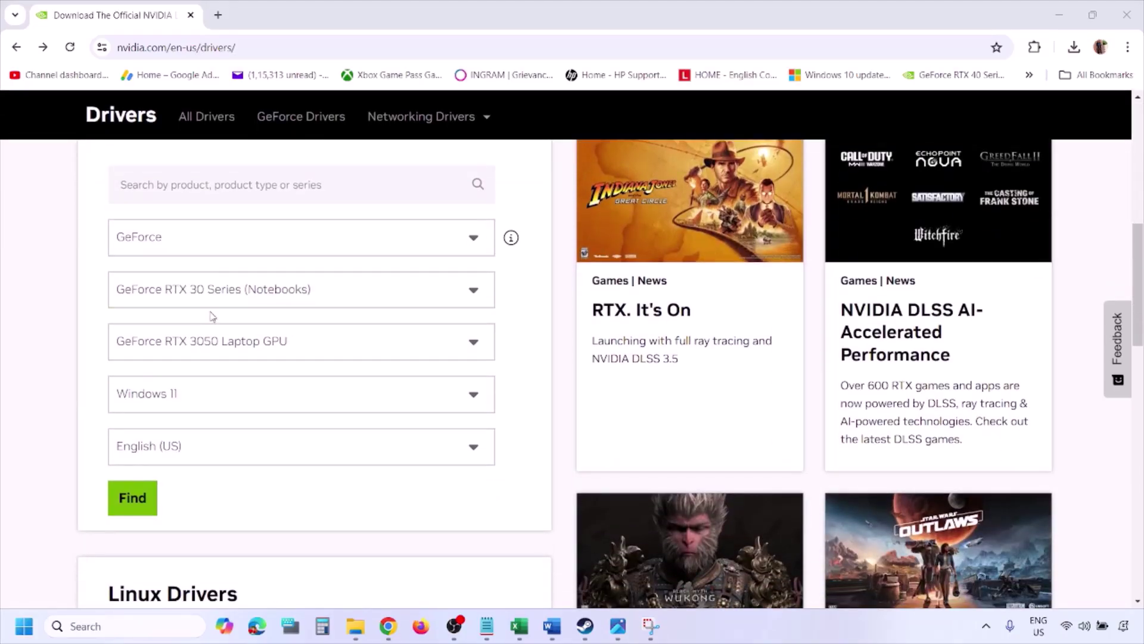
pyautogui.click(189, 398)
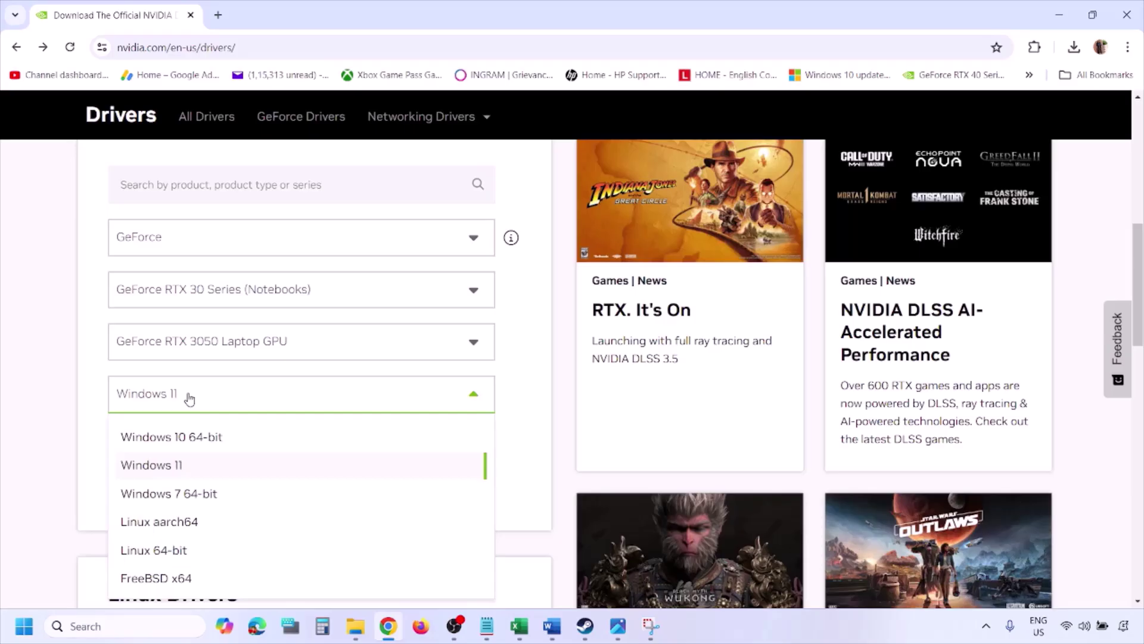
pyautogui.click(167, 467)
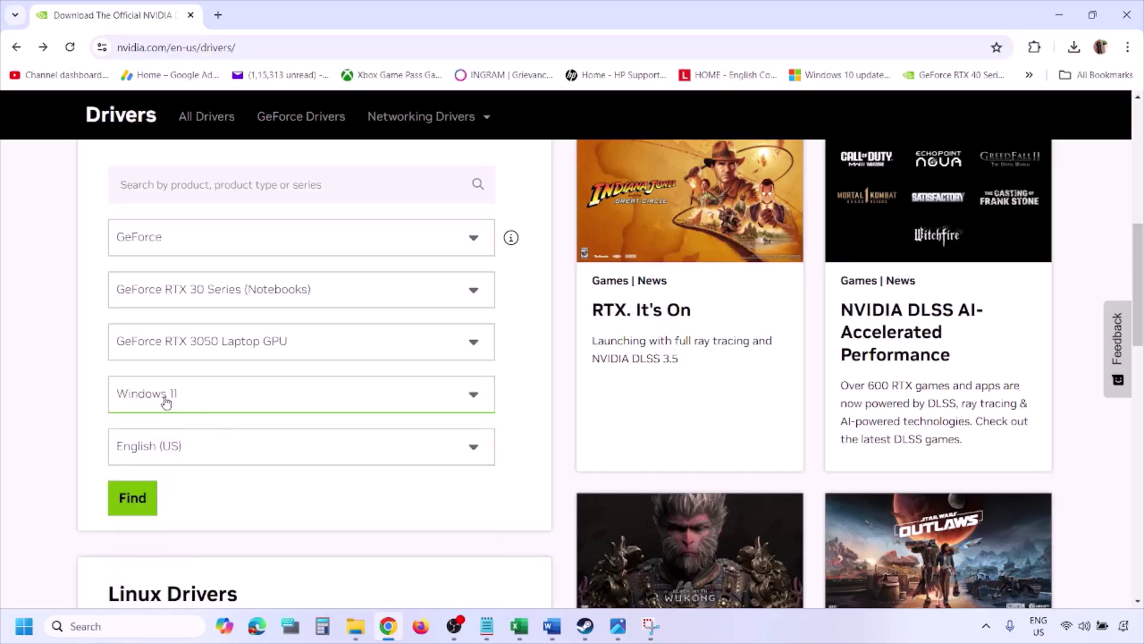
pyautogui.click(131, 500)
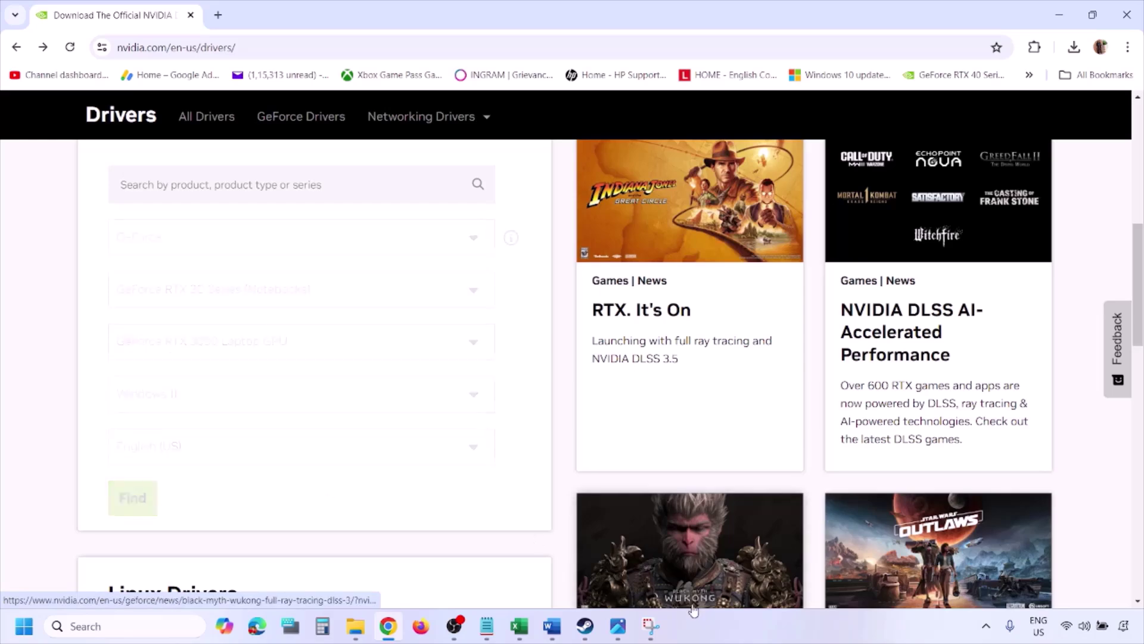
# - Switch to Photos and review images 1.png to 5.png on downloading the NVIDIA Game Ready driver and performing a clean custom installation
pyautogui.click(618, 625)
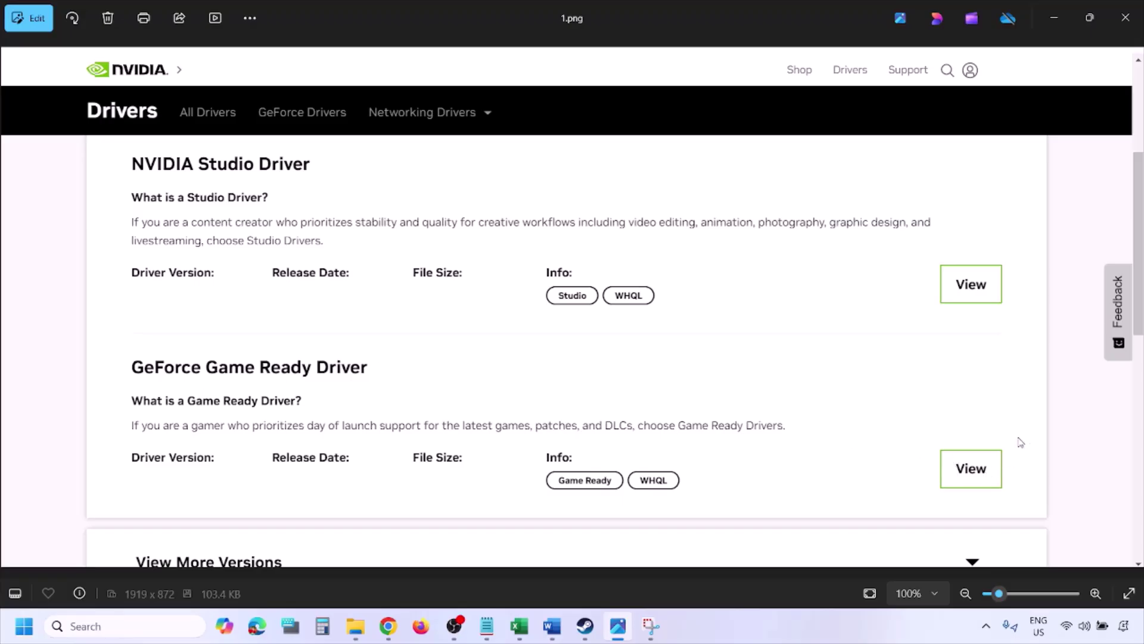
pyautogui.press('Right')
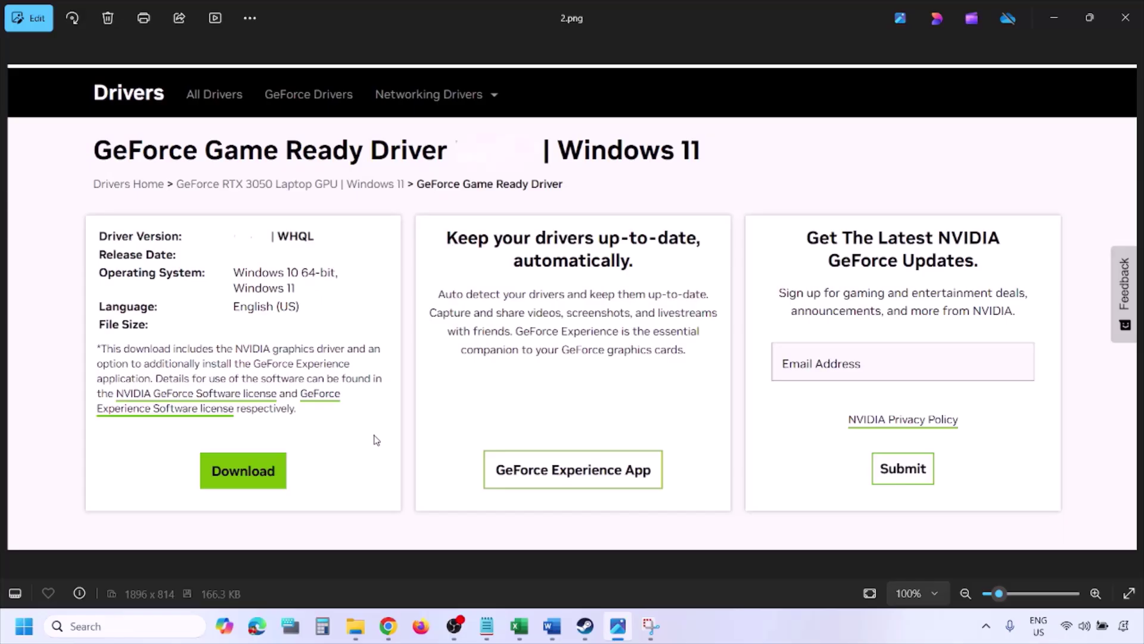
pyautogui.press('Right')
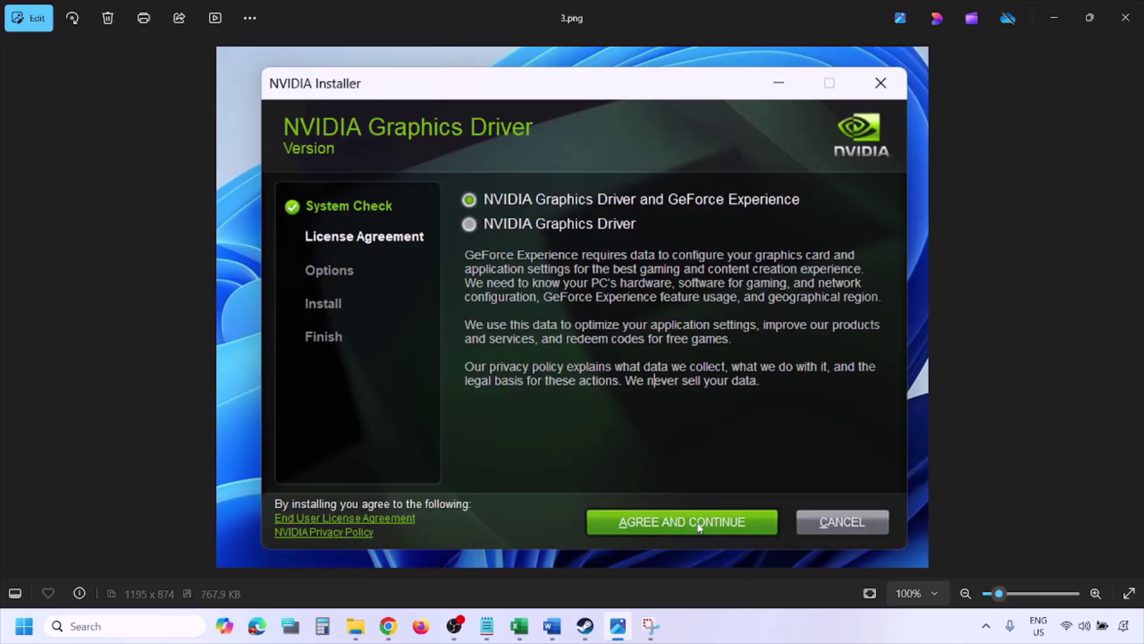
pyautogui.press('Right')
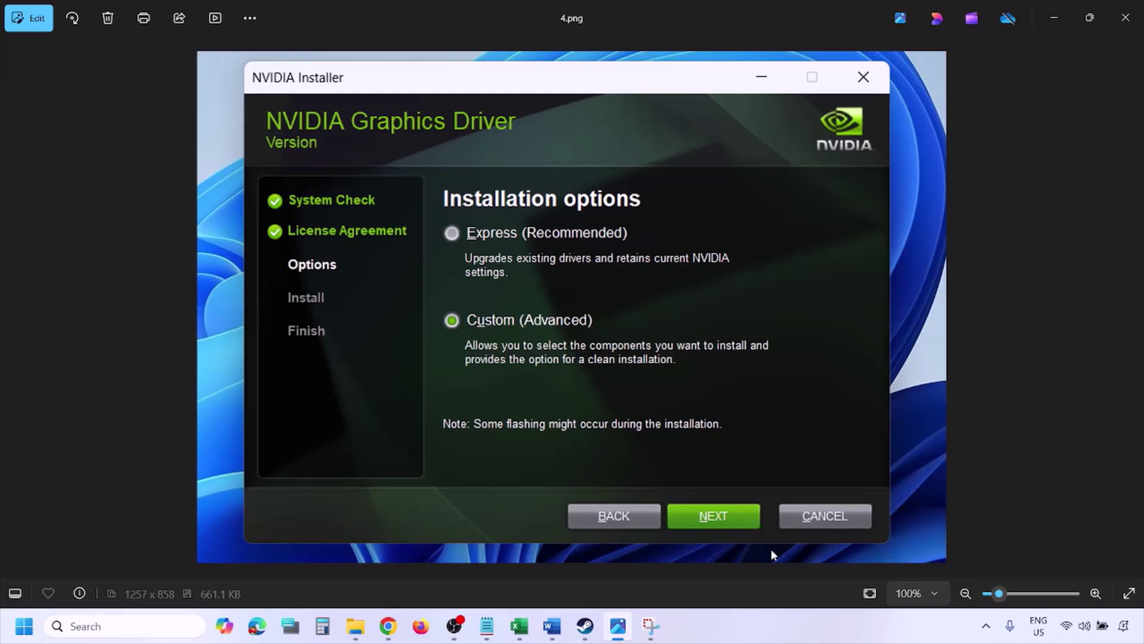
pyautogui.press('Right')
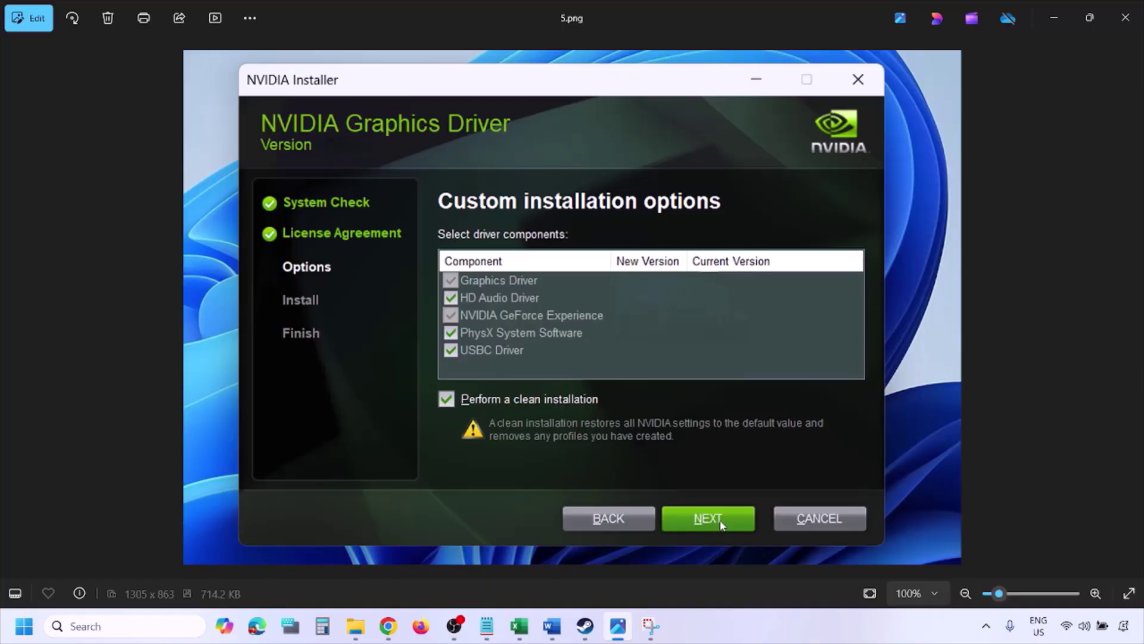
# - Show the Restart option among the Windows power options and dismiss it without restarting the PC
pyautogui.click(24, 626)
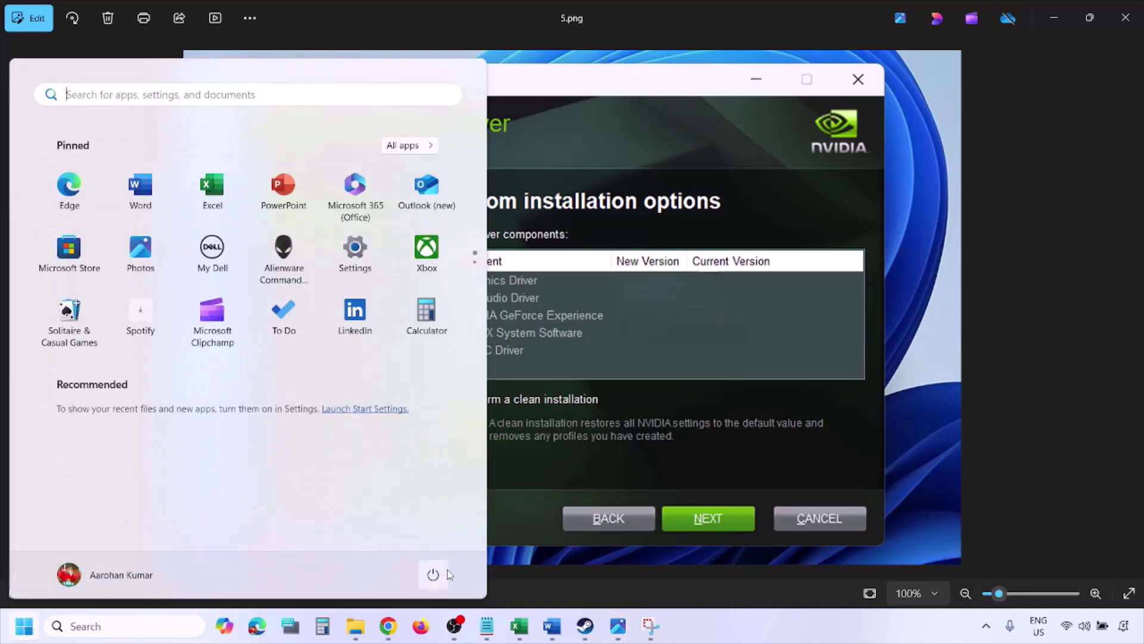
pyautogui.click(434, 575)
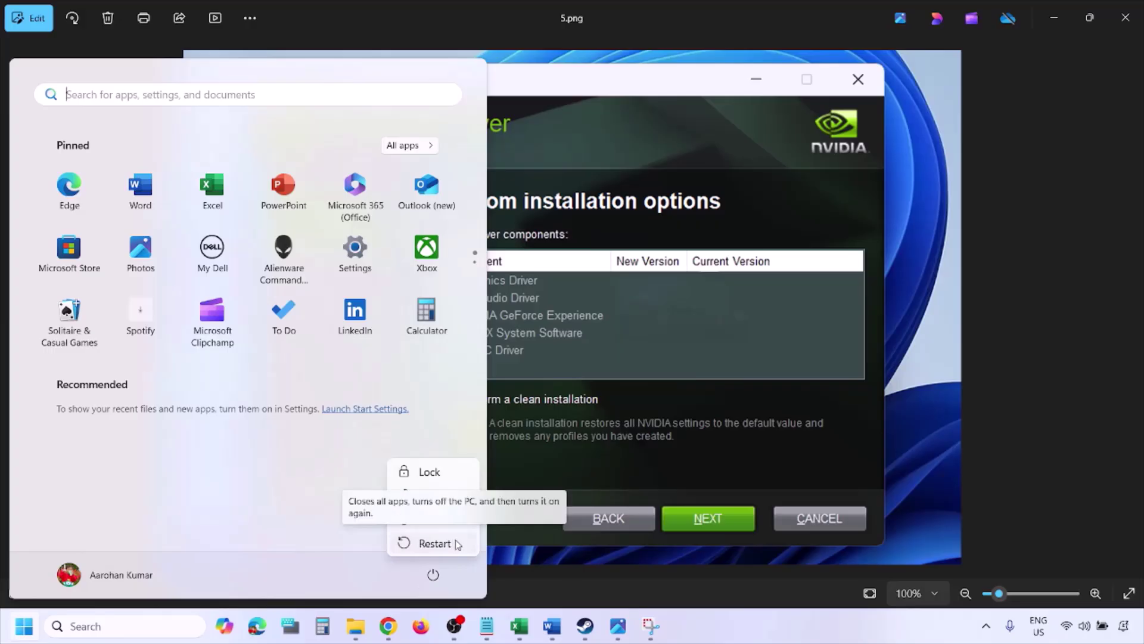
pyautogui.press('Escape')
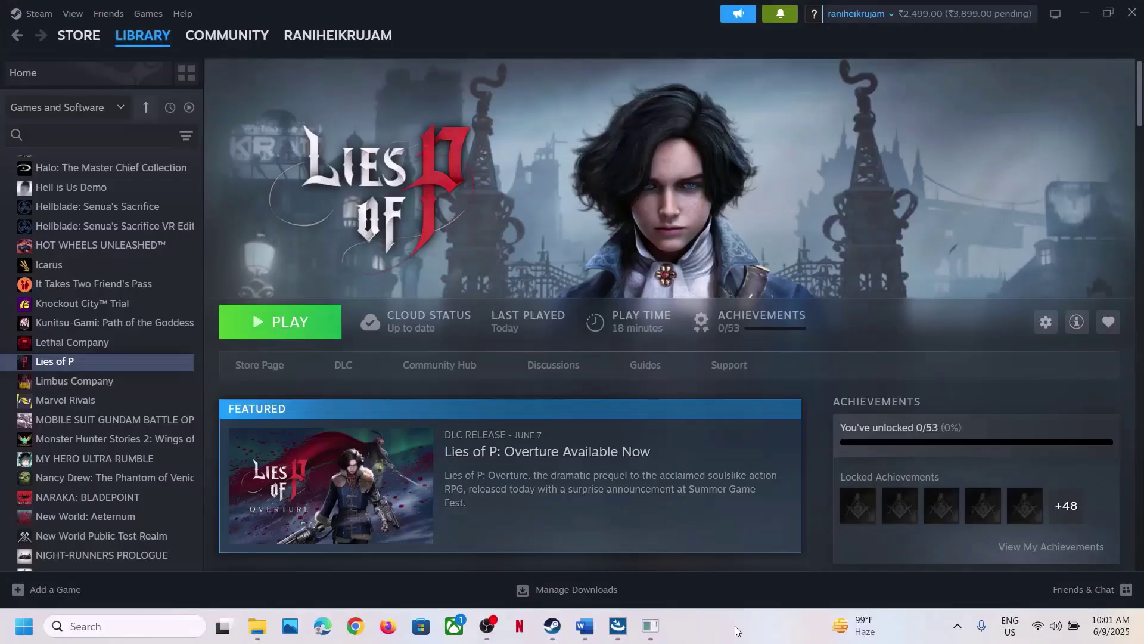
# - Switch to the Word fix list and copy the phrase "latest Nvidia Hotfix driver" from Step 10
pyautogui.click(584, 625)
pyautogui.scroll(-2, 469, 424)
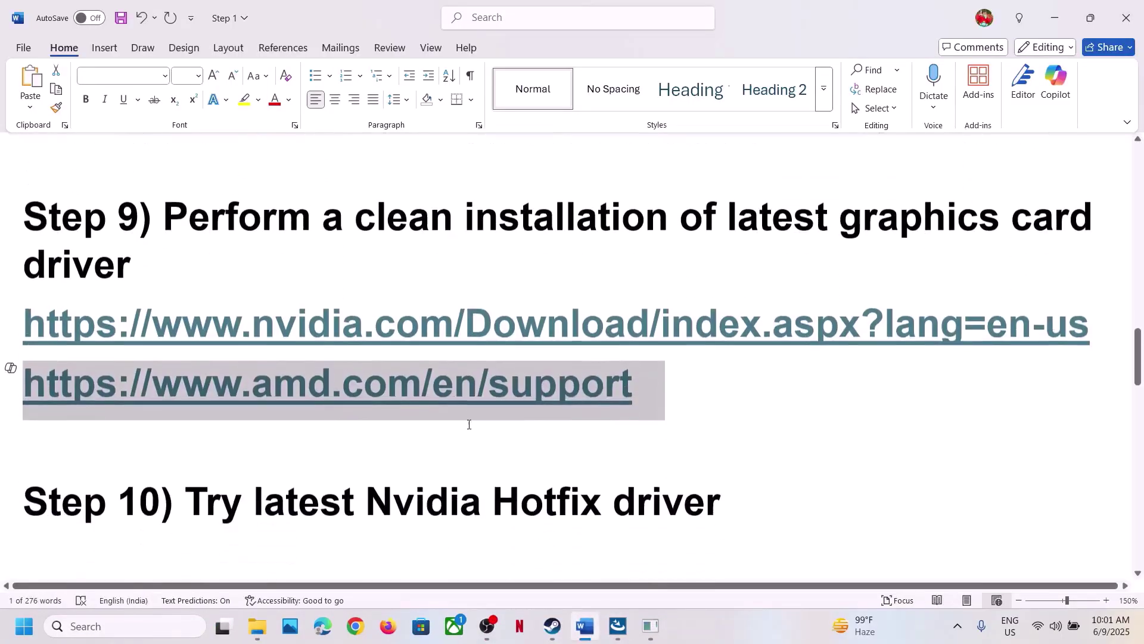
pyautogui.scroll(-1, 469, 424)
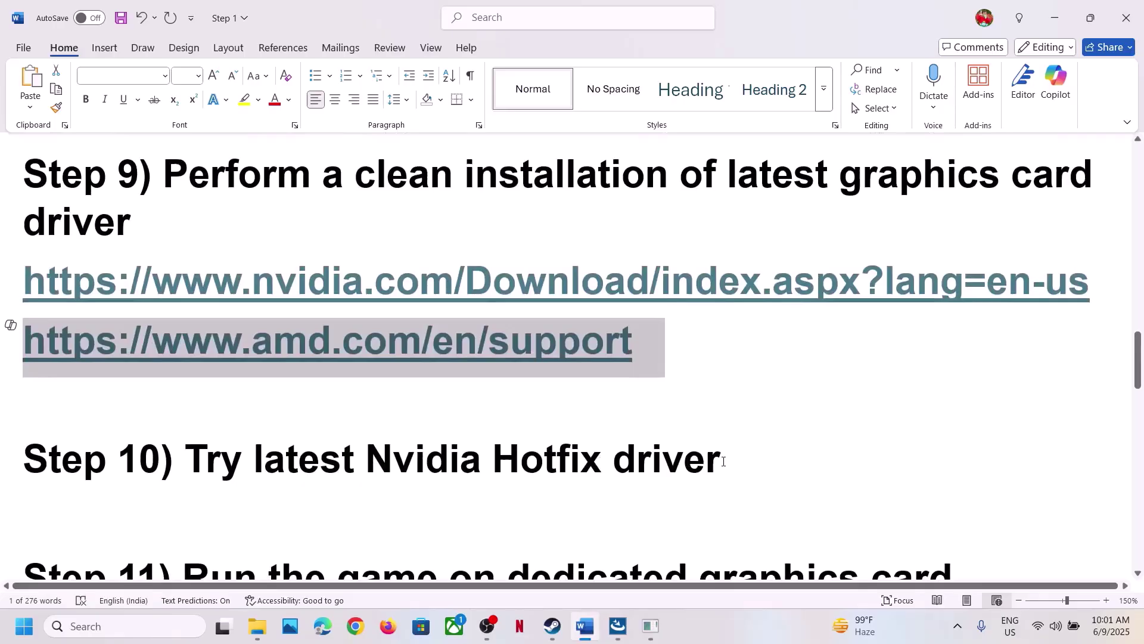
pyautogui.moveTo(722, 461); pyautogui.dragTo(280, 458)
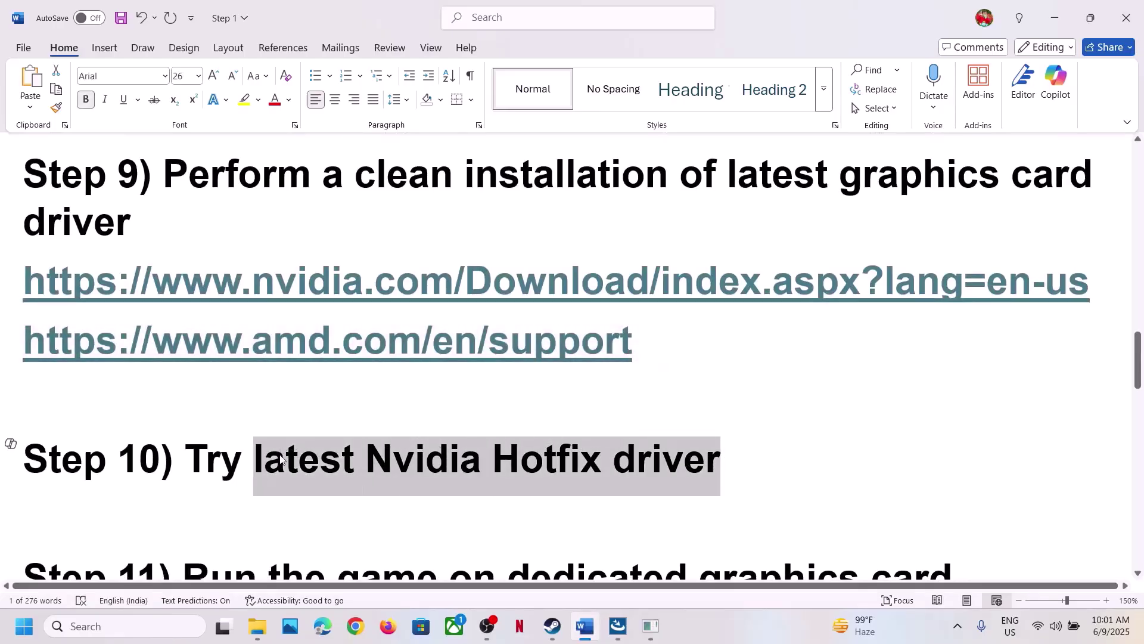
pyautogui.click(354, 627)
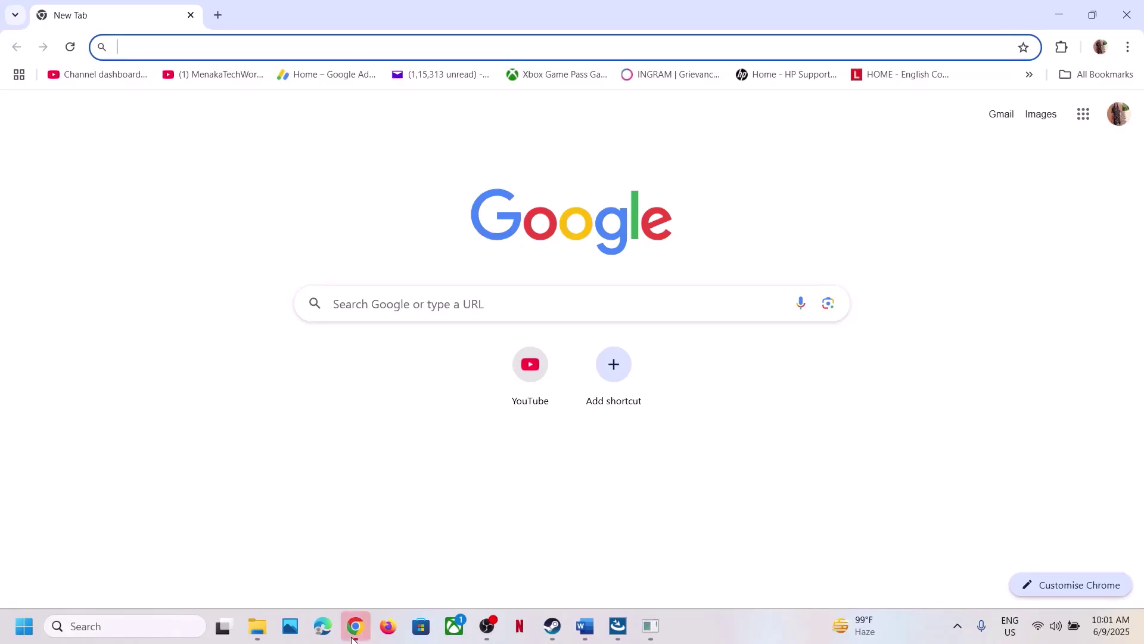
pyautogui.click(353, 631)
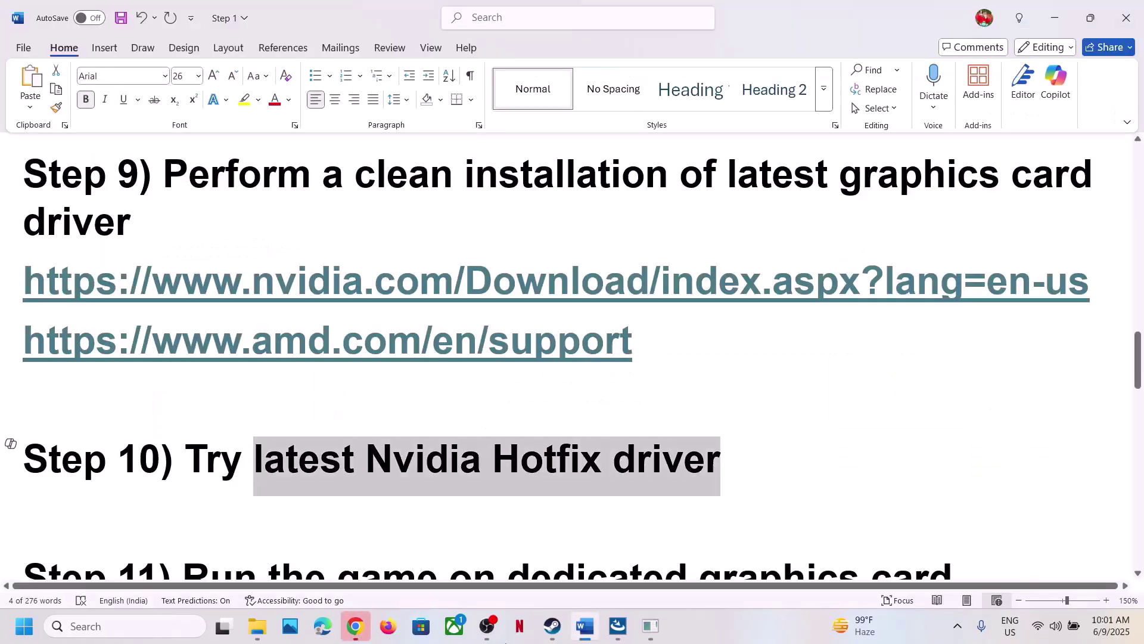
pyautogui.rightClick(448, 471)
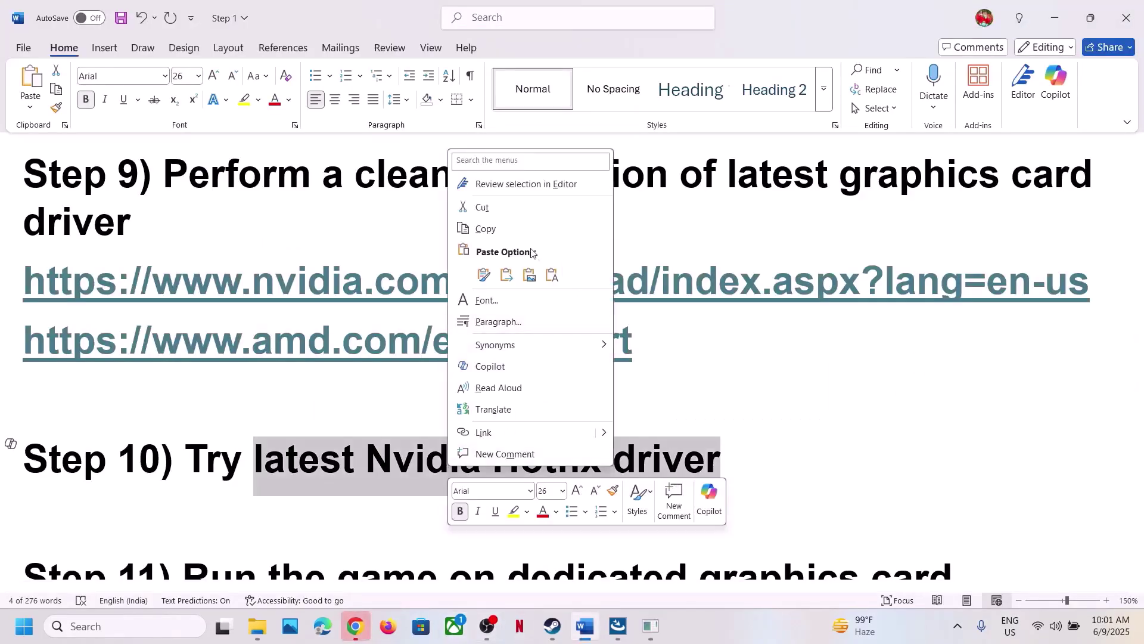
pyautogui.click(505, 231)
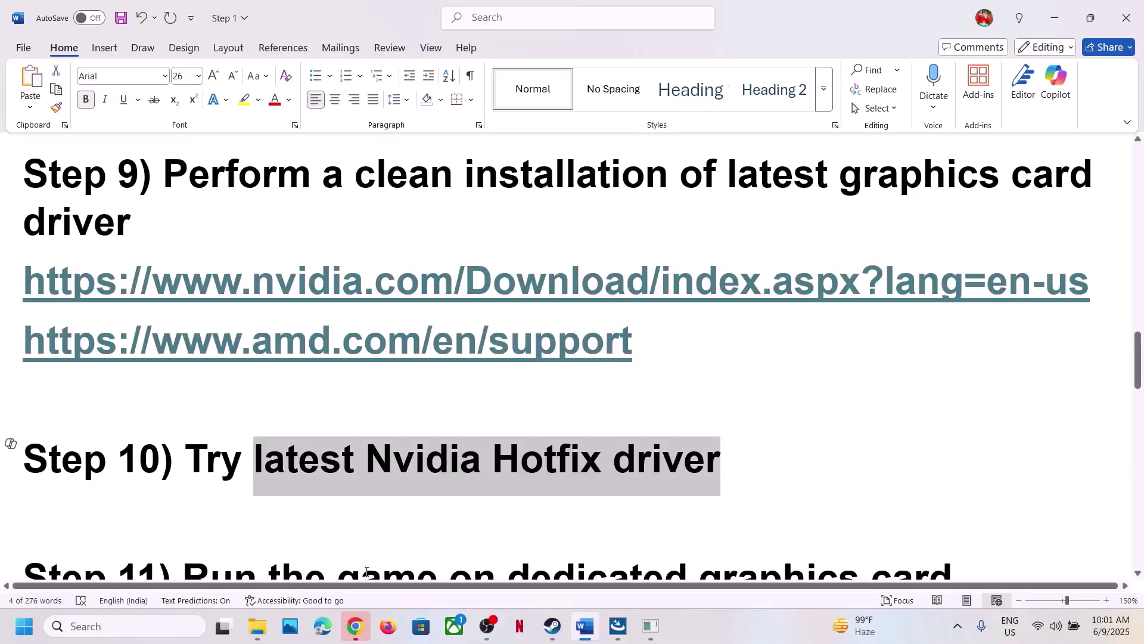
# - Switch to Chrome and search Google for "latest Nvidia Hotfix driver" using the copied phrase
pyautogui.click(356, 626)
pyautogui.hotkey('ctrl', 'v')
pyautogui.press('Return')
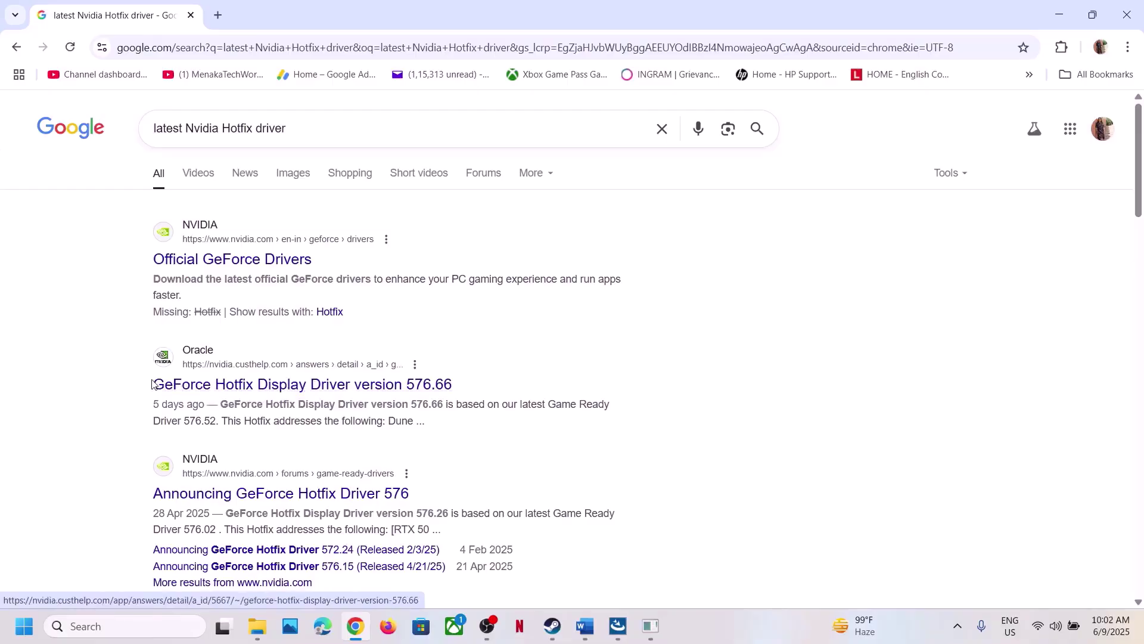
# - Copy the result title "GeForce Hotfix Display Driver version 576.66" and search Google for it
pyautogui.moveTo(152, 384)
pyautogui.mouseDown()
pyautogui.moveTo(453, 385)
pyautogui.moveTo(145, 392)
pyautogui.mouseUp()
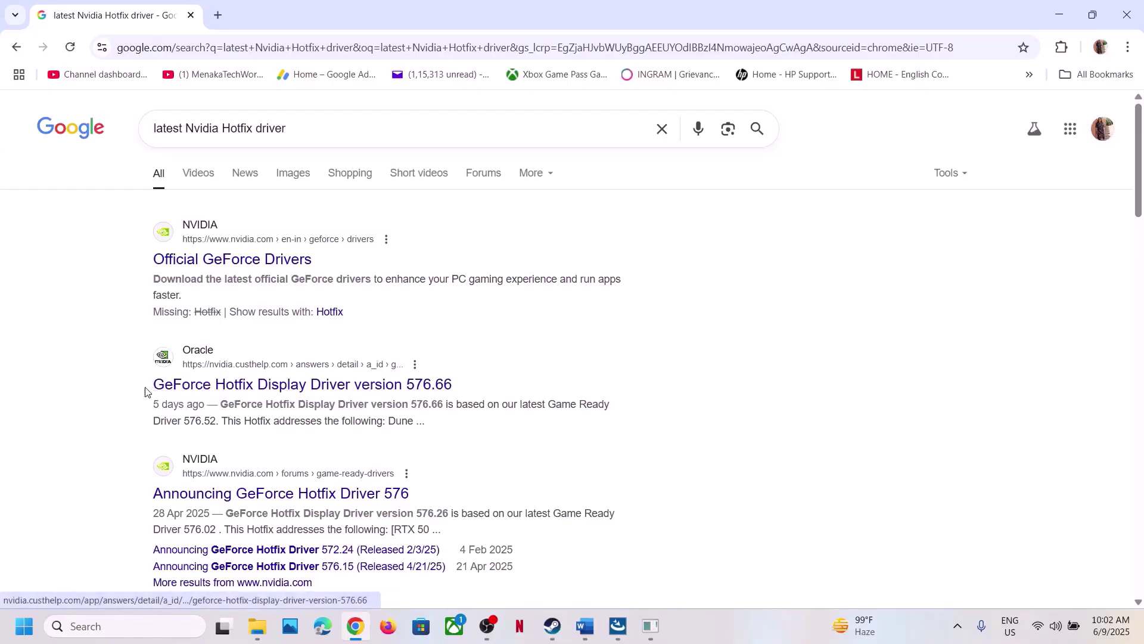
pyautogui.tripleClick(153, 384)
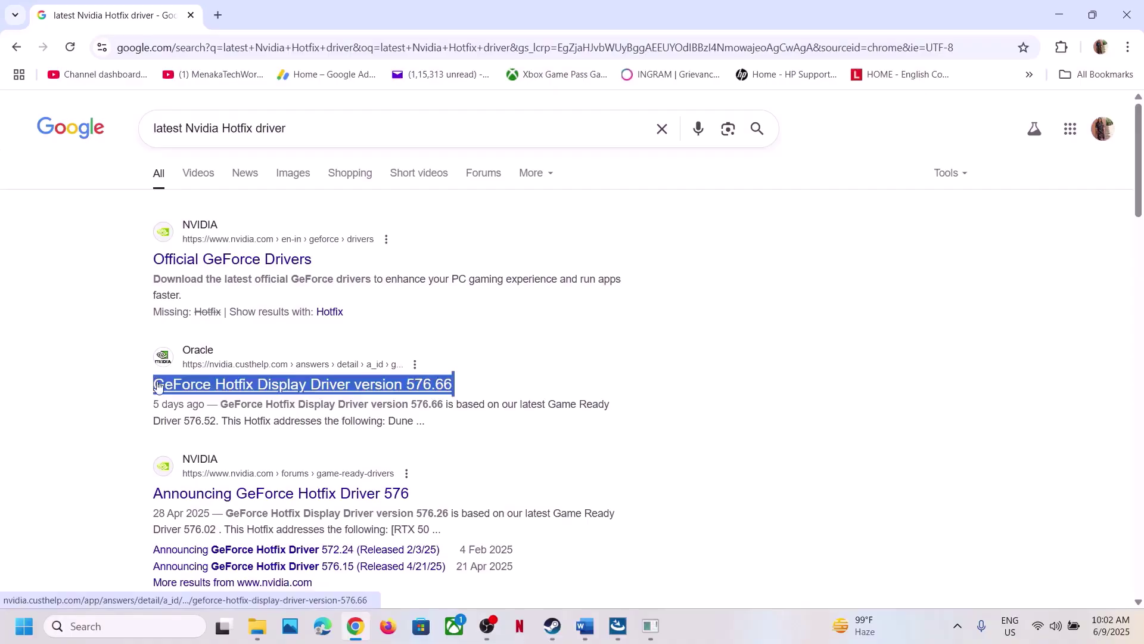
pyautogui.moveTo(316, 127); pyautogui.dragTo(153, 132)
pyautogui.hotkey('ctrl', 'v')
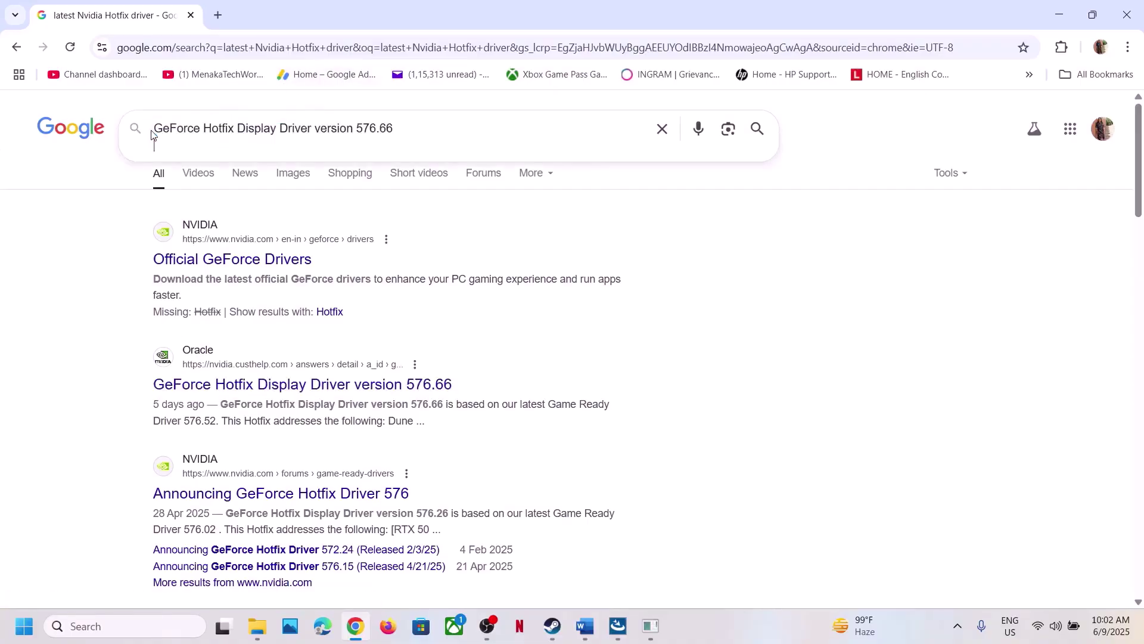
pyautogui.press('Return')
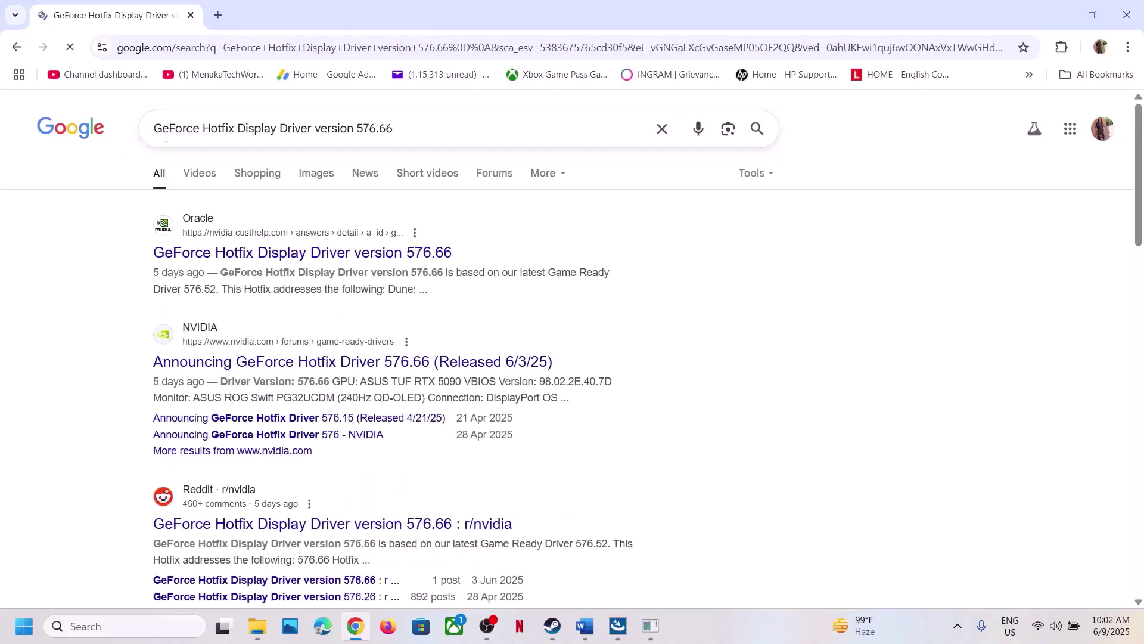
# - Open NVIDIA's support page for GeForce Hotfix driver 576.66, download the Windows 10/11 x64 installer and check its download progress
pyautogui.click(268, 250)
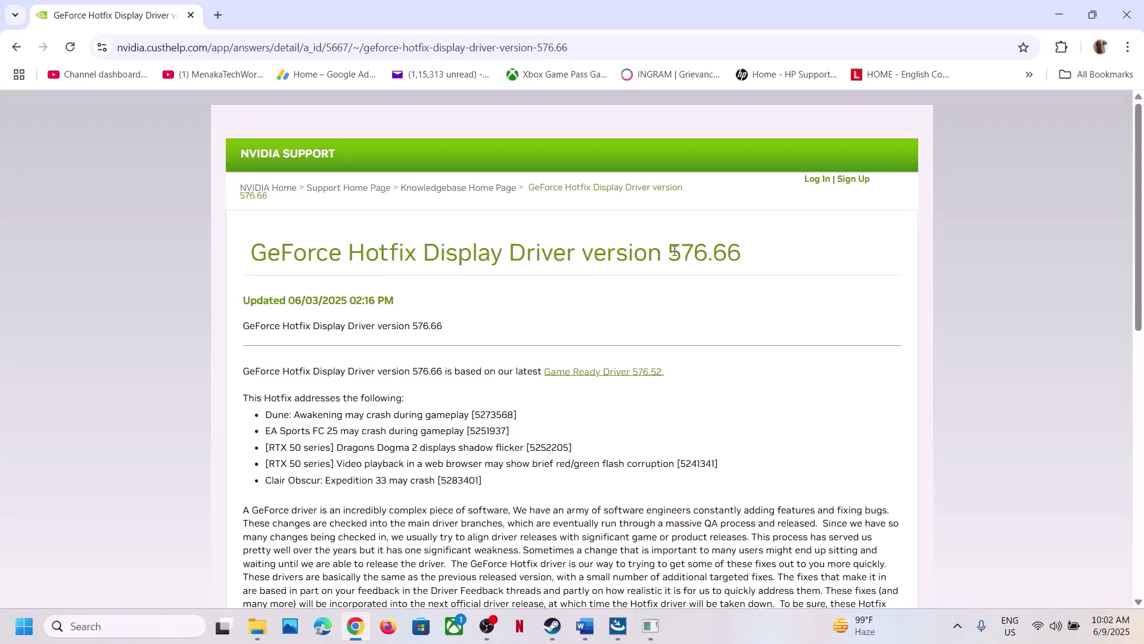
pyautogui.doubleClick(705, 257)
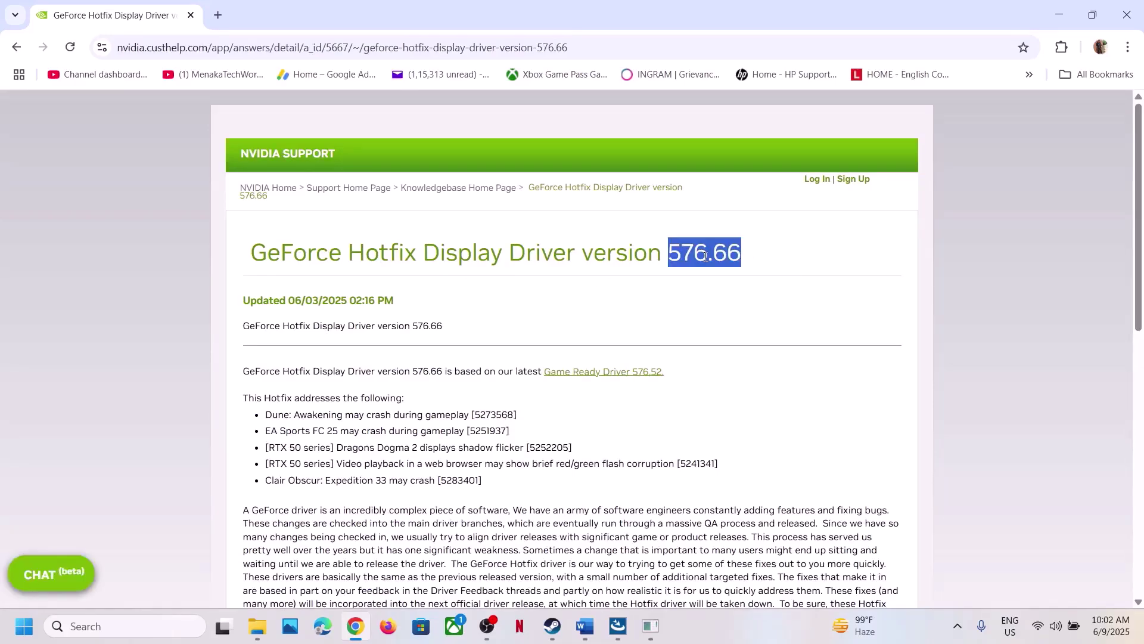
pyautogui.scroll(-8, 482, 332)
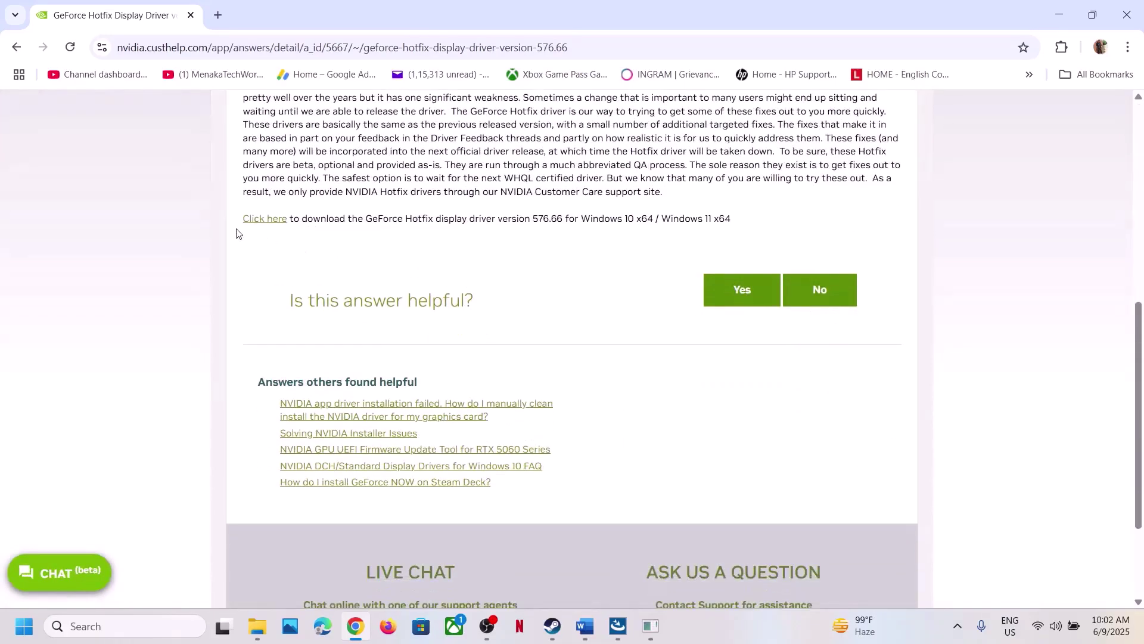
pyautogui.click(256, 220)
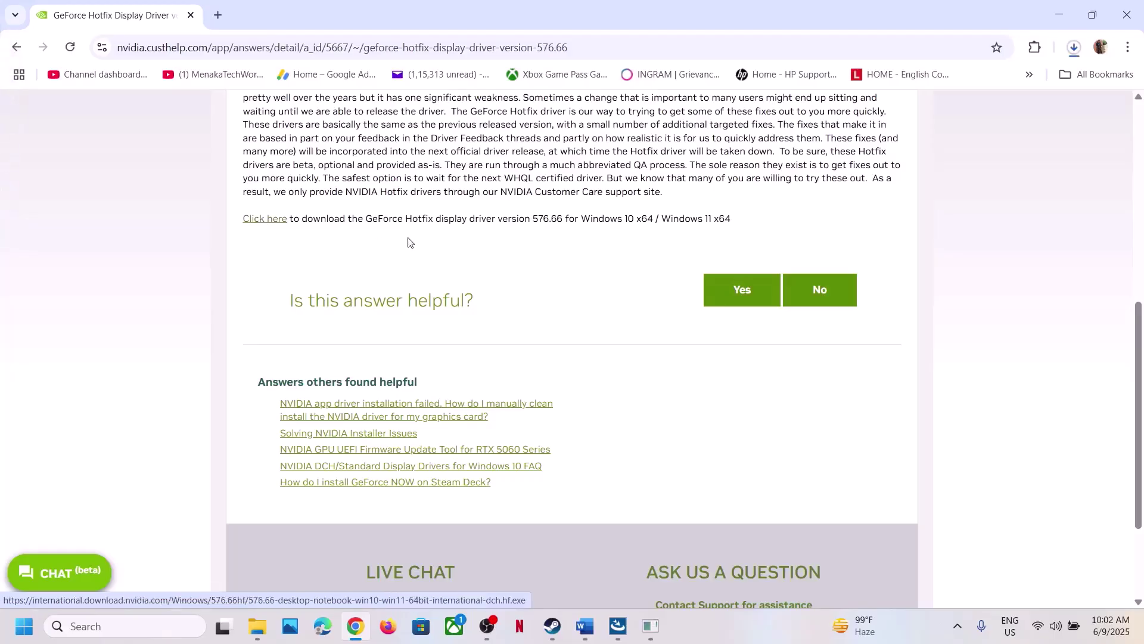
pyautogui.click(1074, 47)
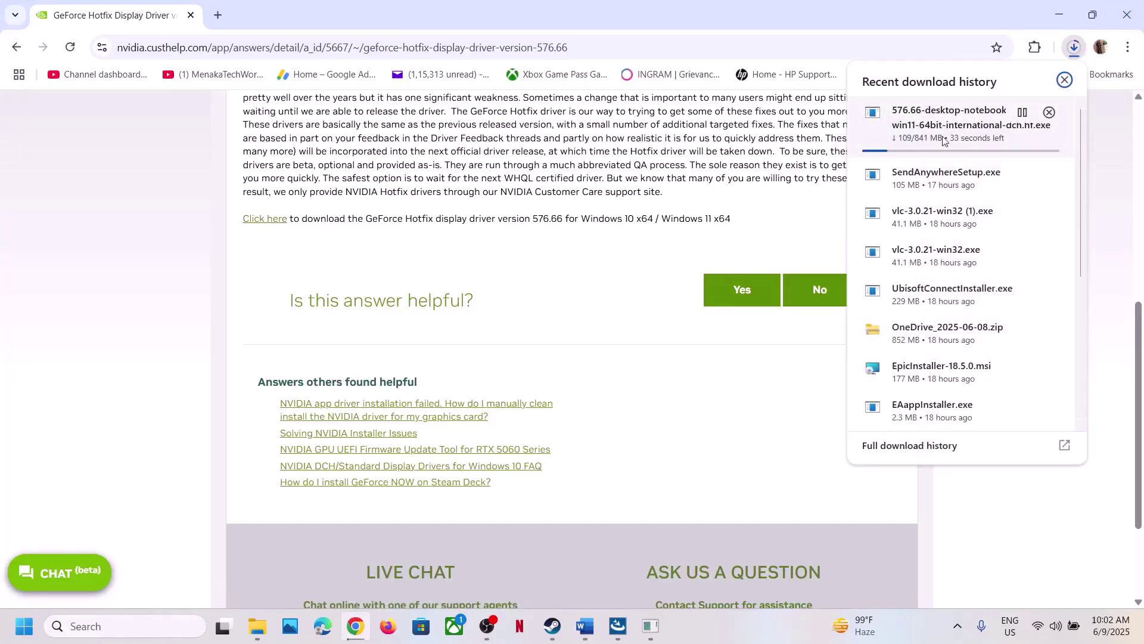
pyautogui.click(597, 222)
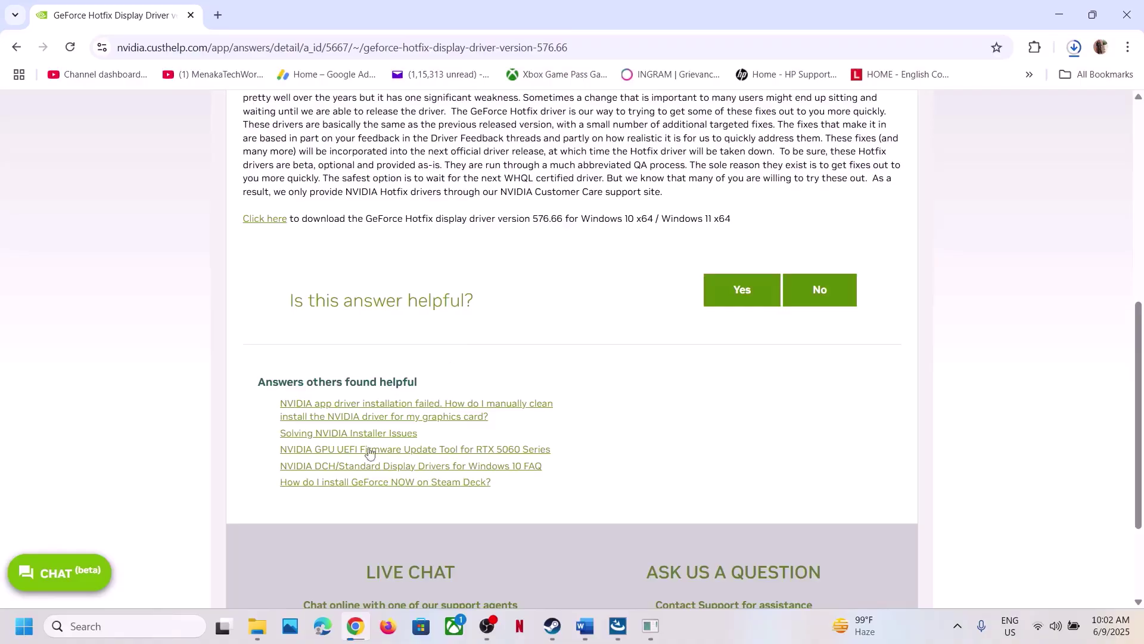
# - Bring up the Windows power options used for restarting after the hotfix installation, and close them without restarting
pyautogui.click(24, 626)
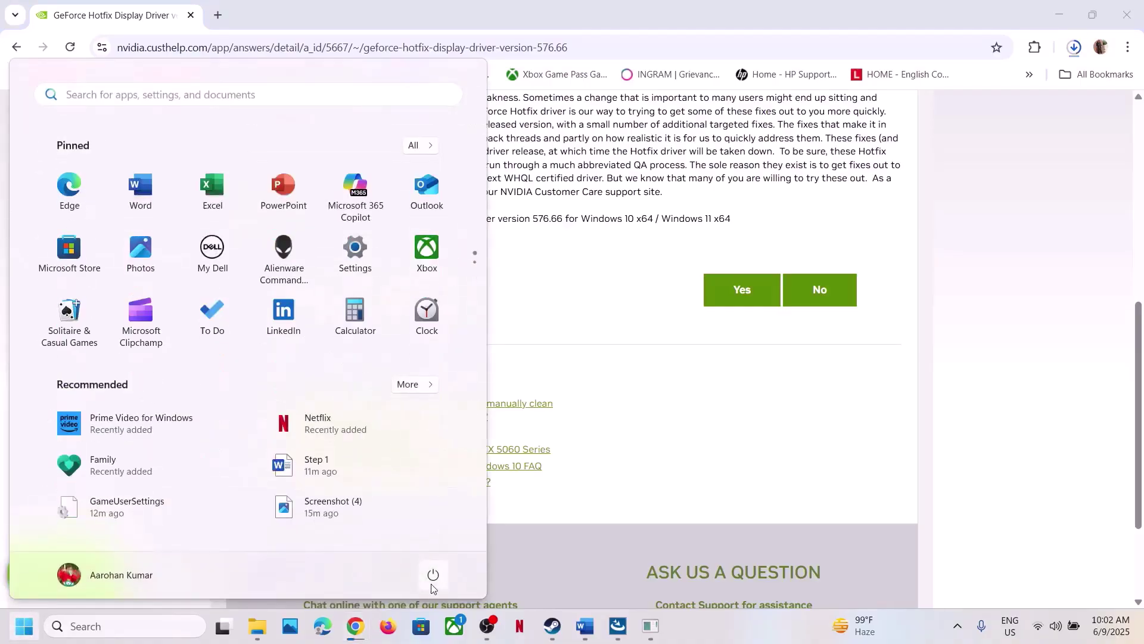
pyautogui.click(432, 585)
pyautogui.click(675, 410)
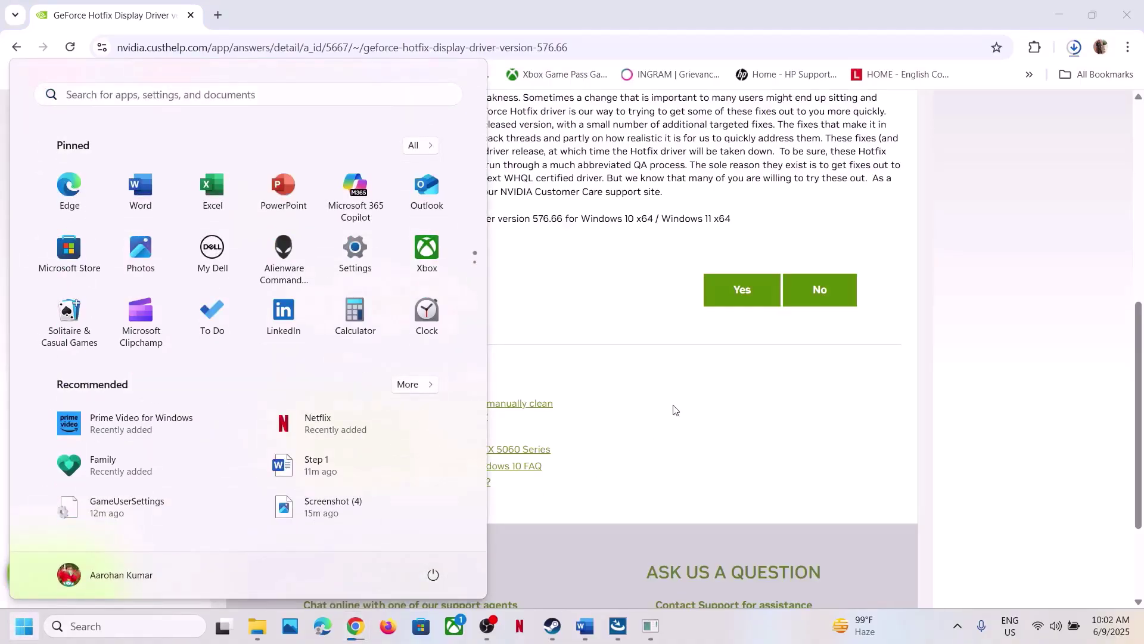
pyautogui.click(676, 409)
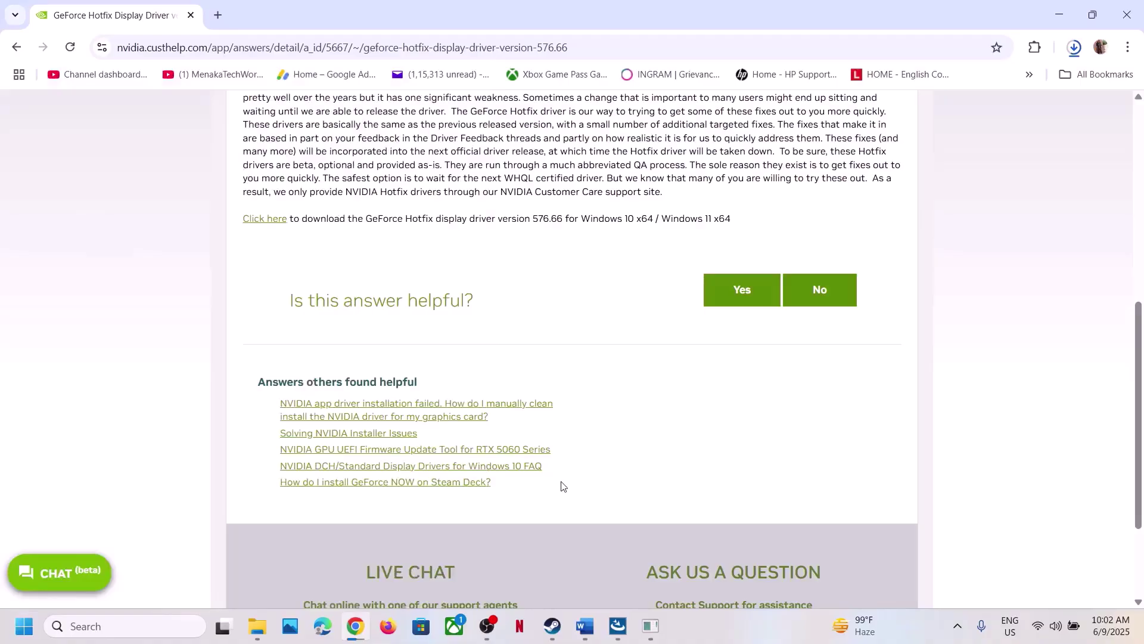
# - Return to the Word fix list and review Step 11 on running the game on the dedicated graphics card
pyautogui.click(552, 625)
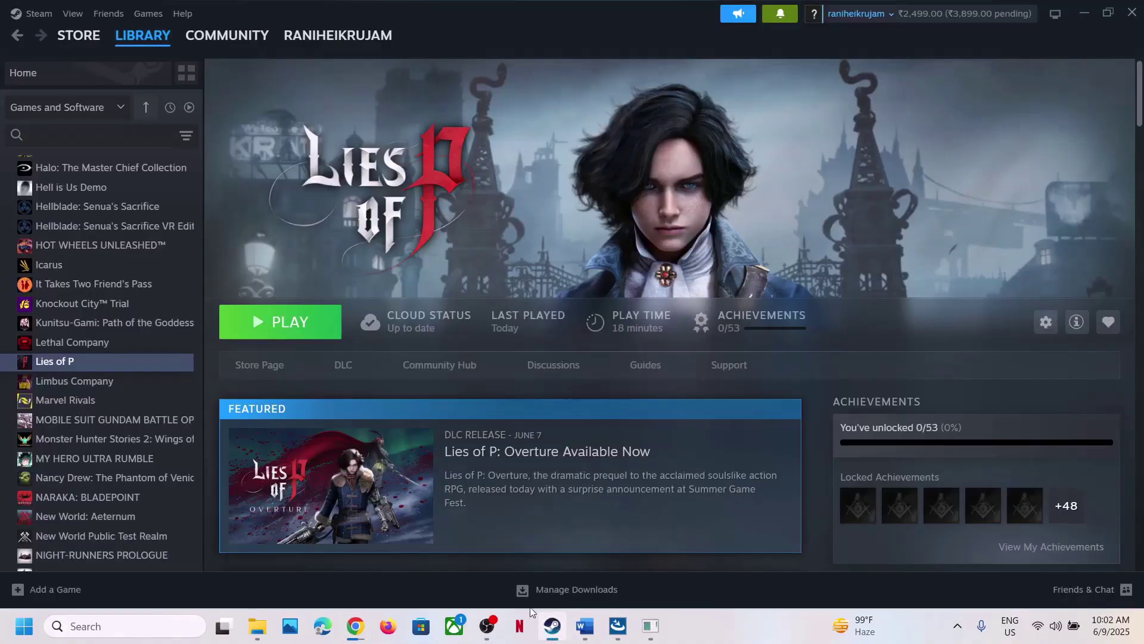
pyautogui.click(584, 625)
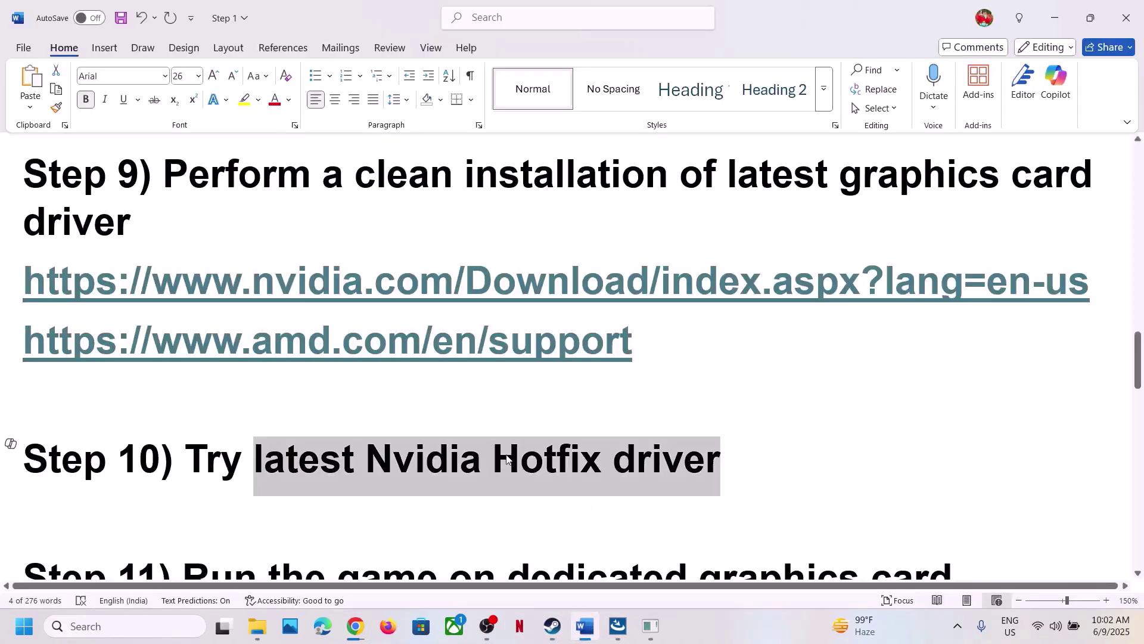
pyautogui.scroll(-1, 507, 455)
pyautogui.scroll(1, 507, 454)
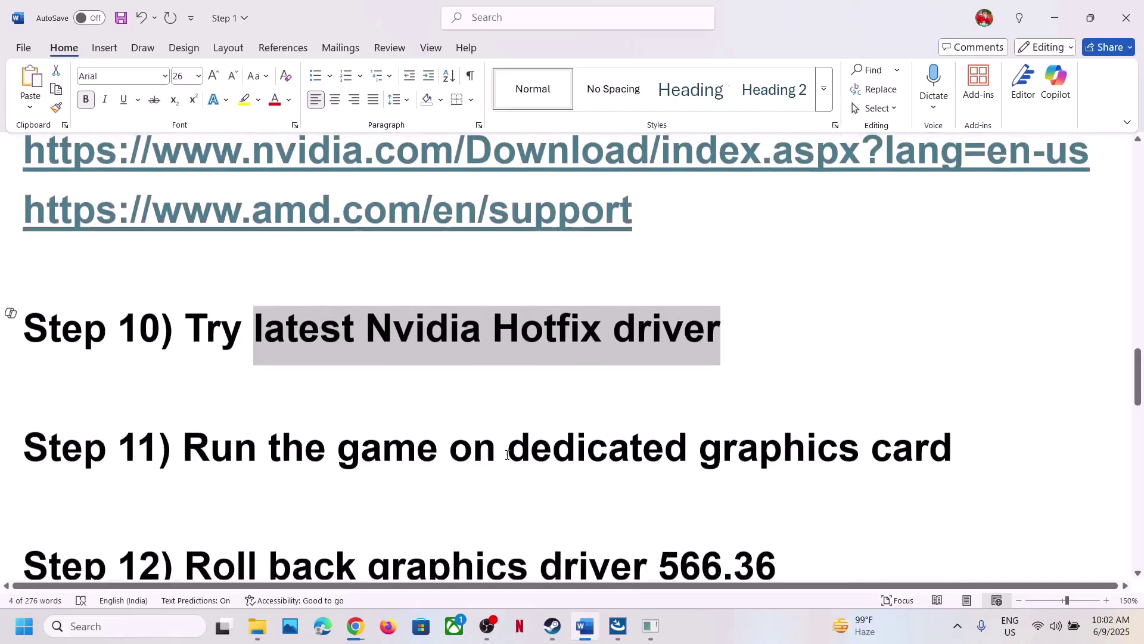
pyautogui.doubleClick(721, 461)
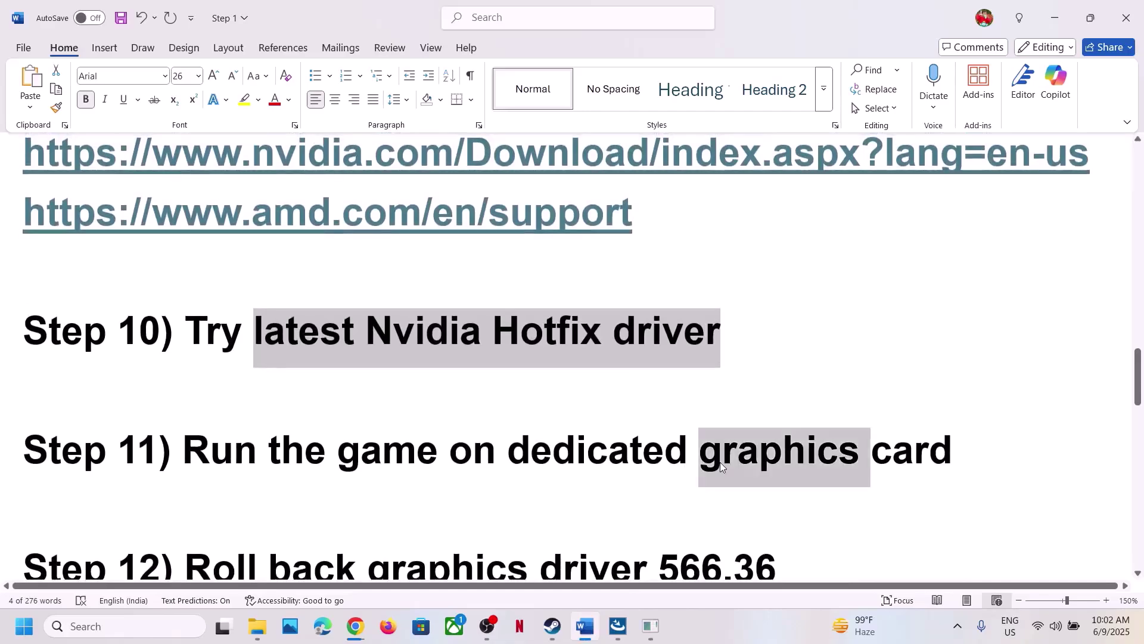
# - Search Windows for "graphics" and open the system Graphics settings
pyautogui.click(105, 627)
pyautogui.hotkey('ctrl', 'v')
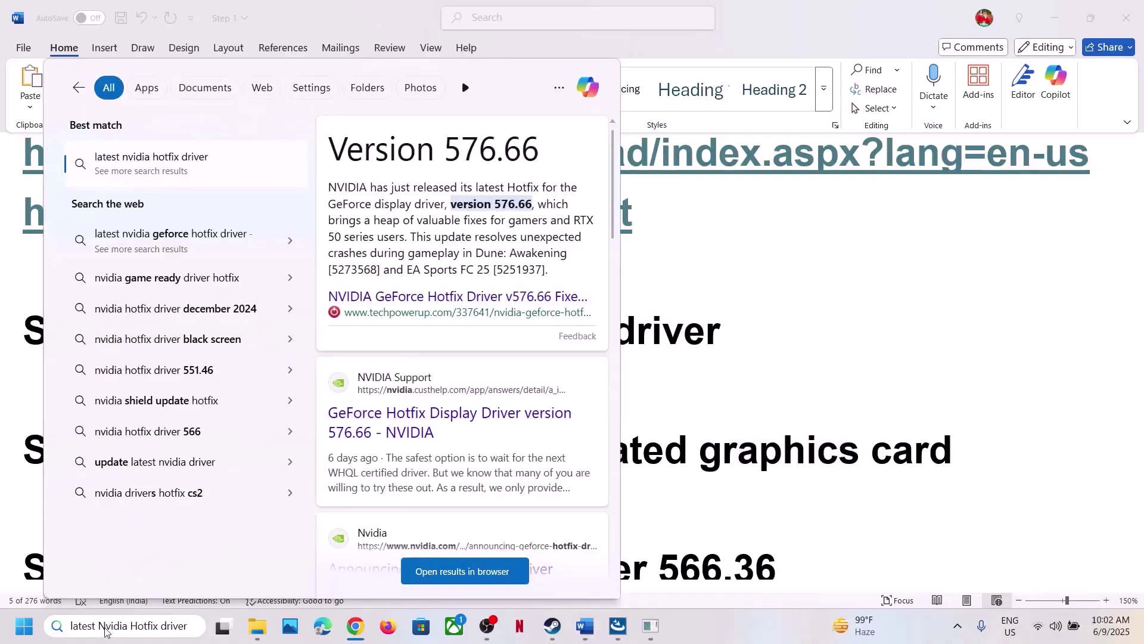
pyautogui.hotkey('ctrl', 'a')
pyautogui.write('grap')
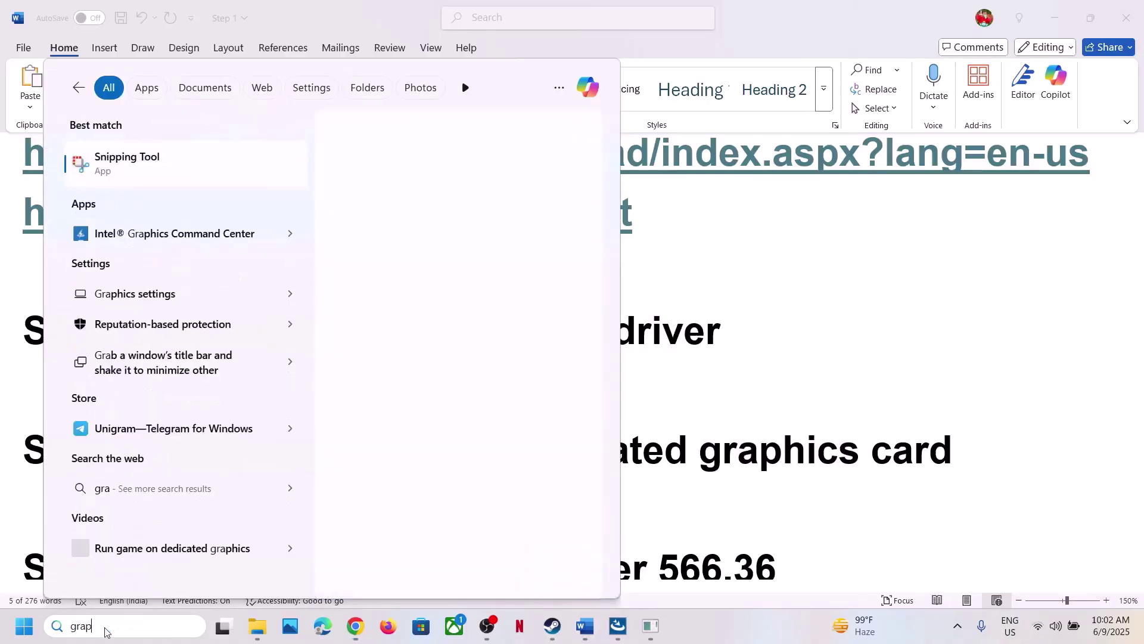
pyautogui.write('hics')
pyautogui.press('Return')
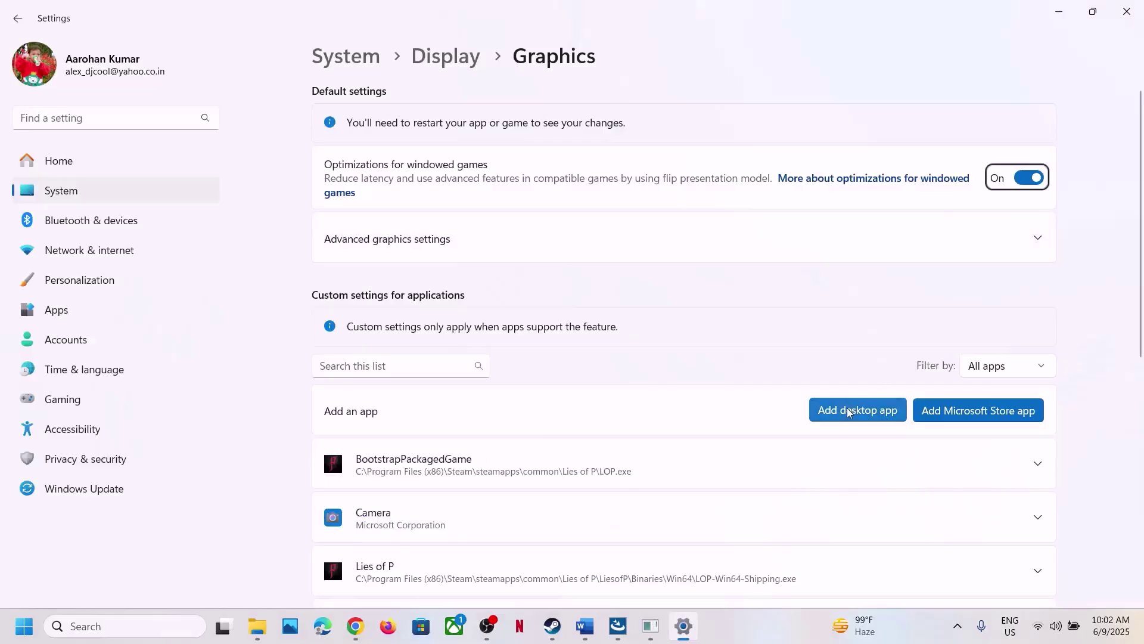
# - Start adding a desktop app to the custom graphics settings and browse to C:\Program Files (x86)\Steam
pyautogui.click(822, 405)
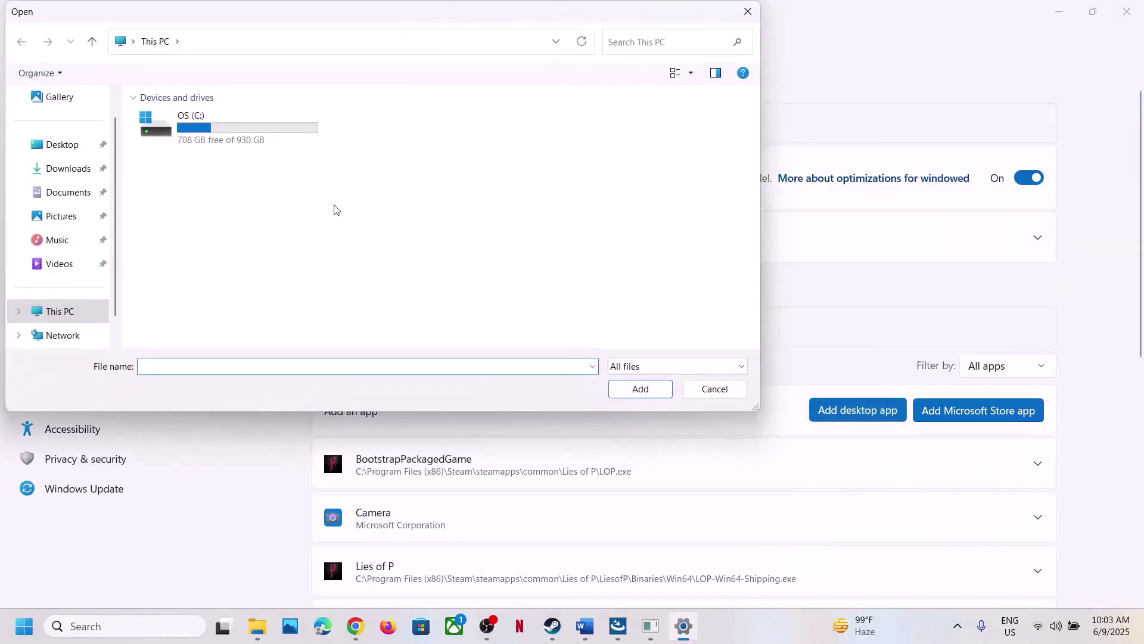
pyautogui.doubleClick(237, 148)
pyautogui.scroll(-2, 269, 243)
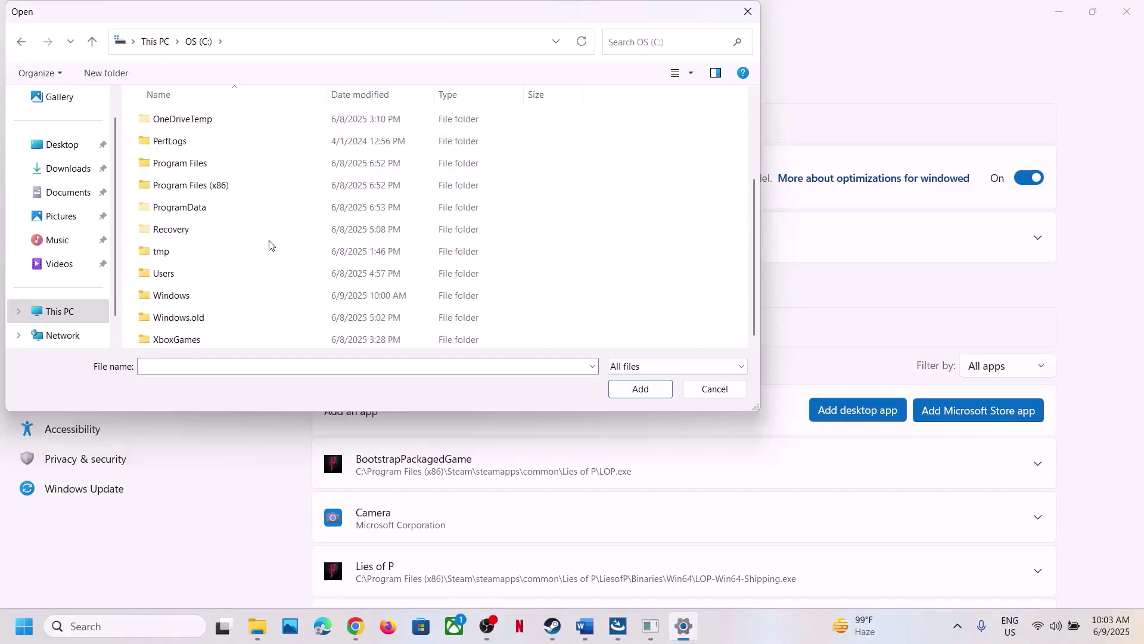
pyautogui.doubleClick(214, 186)
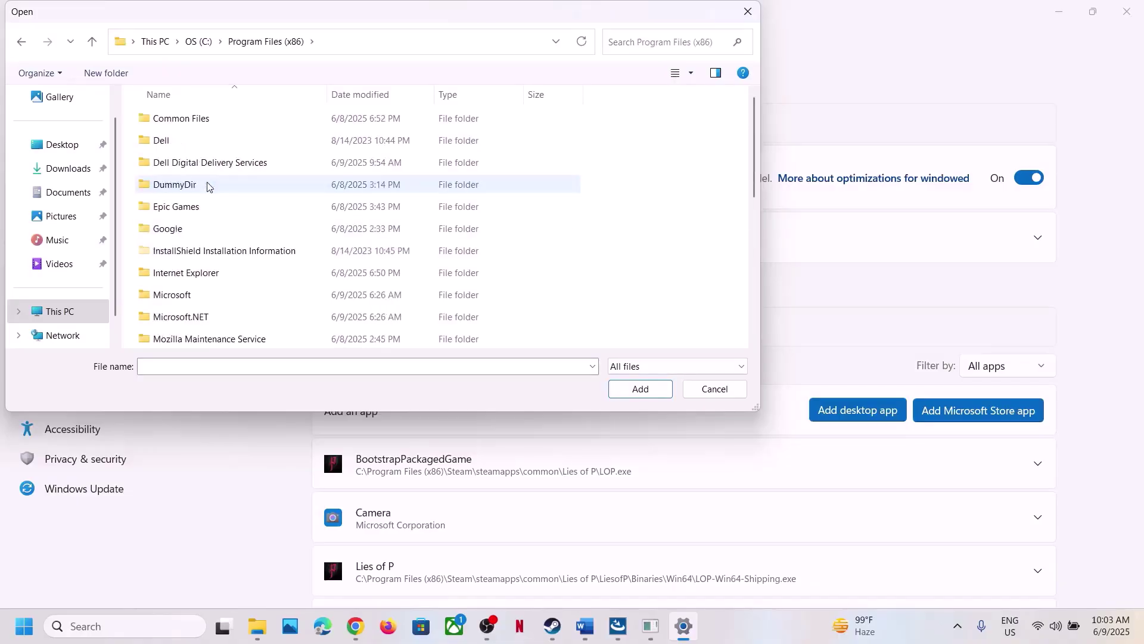
pyautogui.scroll(-5, 209, 187)
pyautogui.scroll(3, 207, 186)
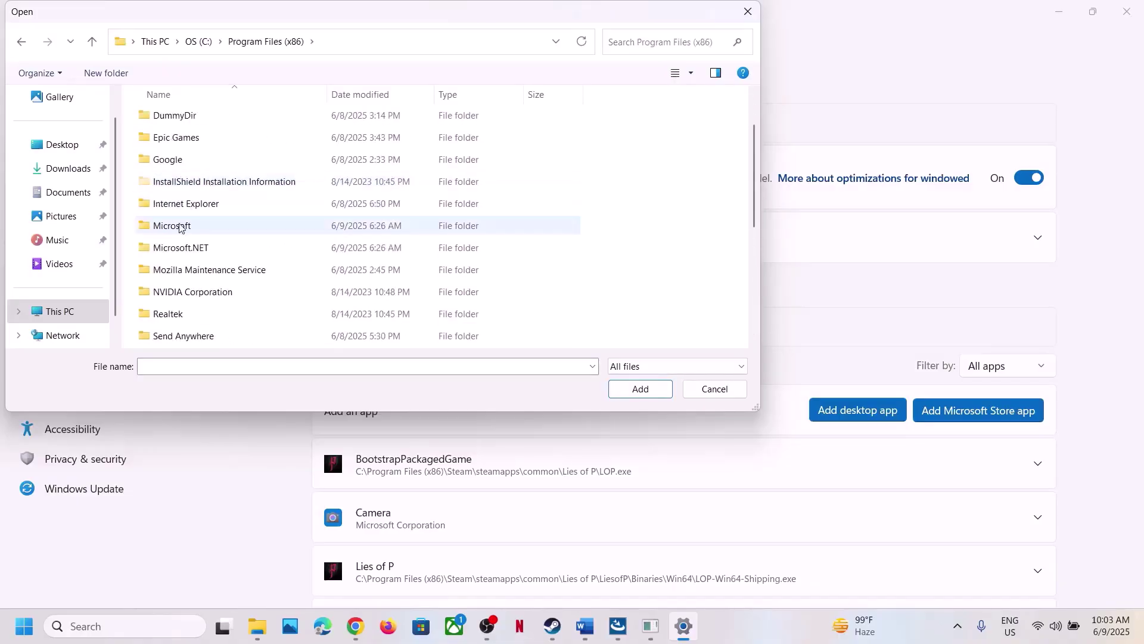
pyautogui.scroll(-3, 179, 228)
pyautogui.scroll(2, 180, 228)
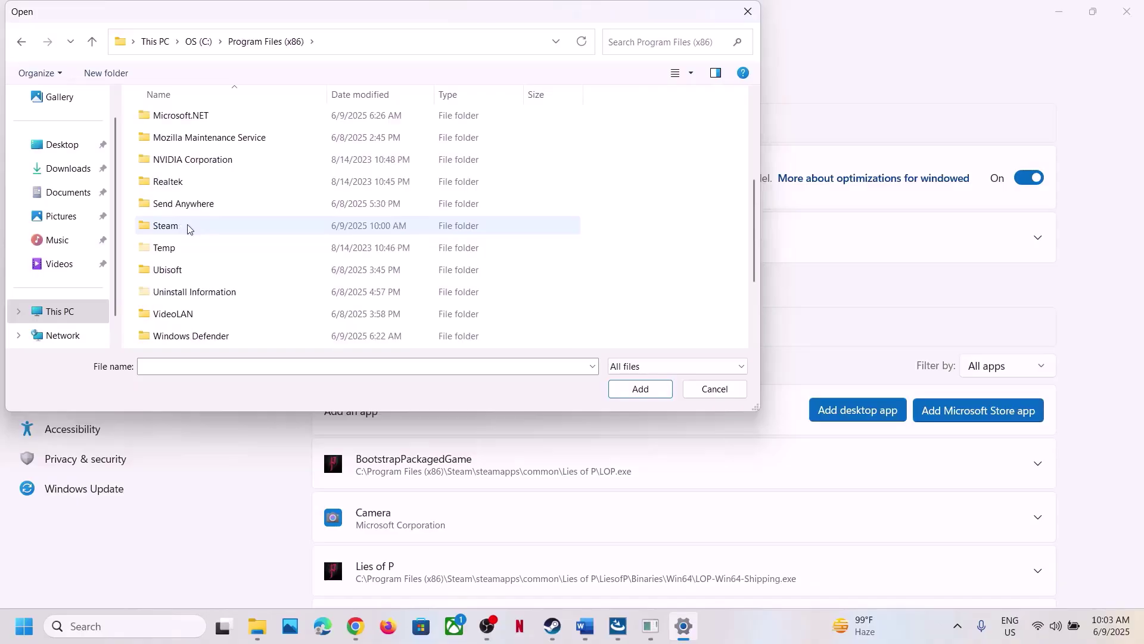
pyautogui.doubleClick(188, 226)
# - Open the game's installation folder at steamapps\common\Lies of P
pyautogui.scroll(-2, 187, 230)
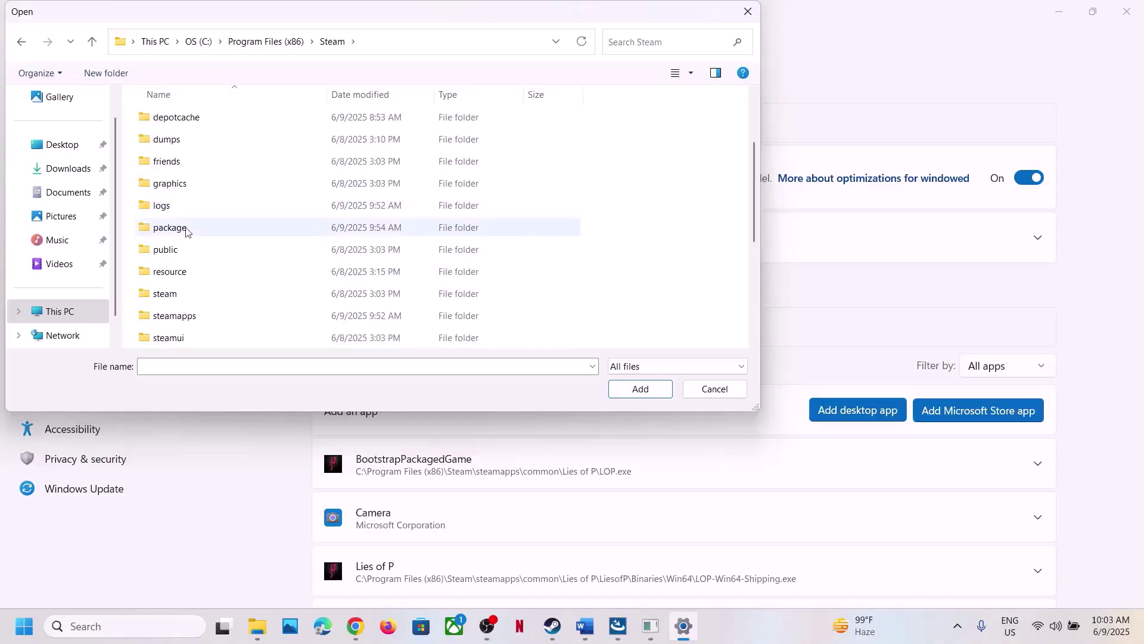
pyautogui.scroll(-1, 186, 273)
pyautogui.doubleClick(183, 258)
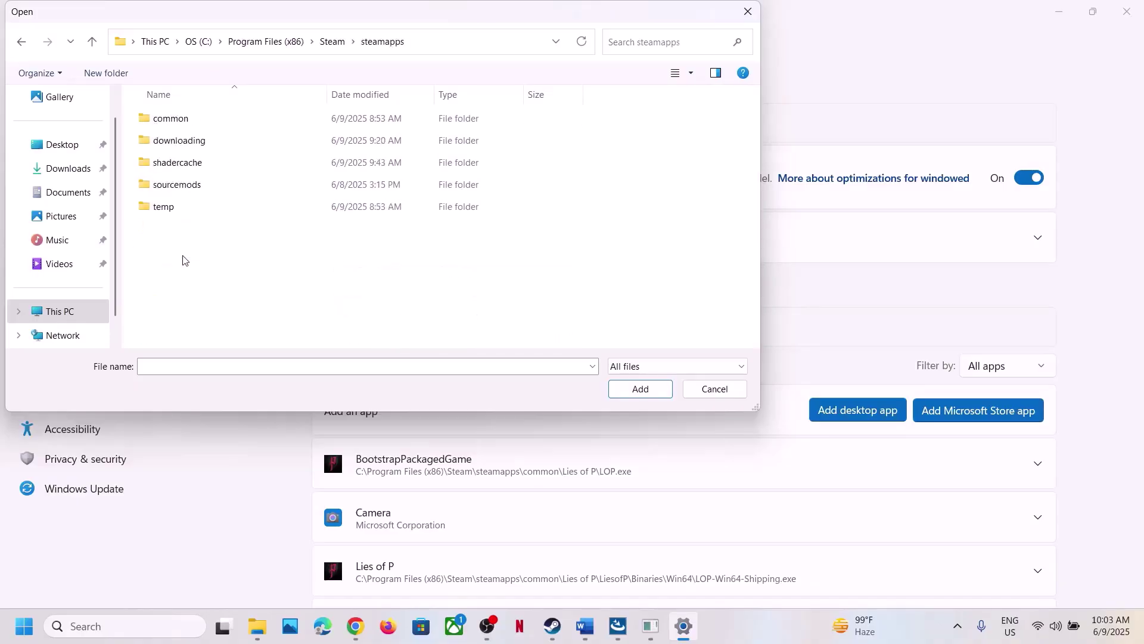
pyautogui.doubleClick(164, 117)
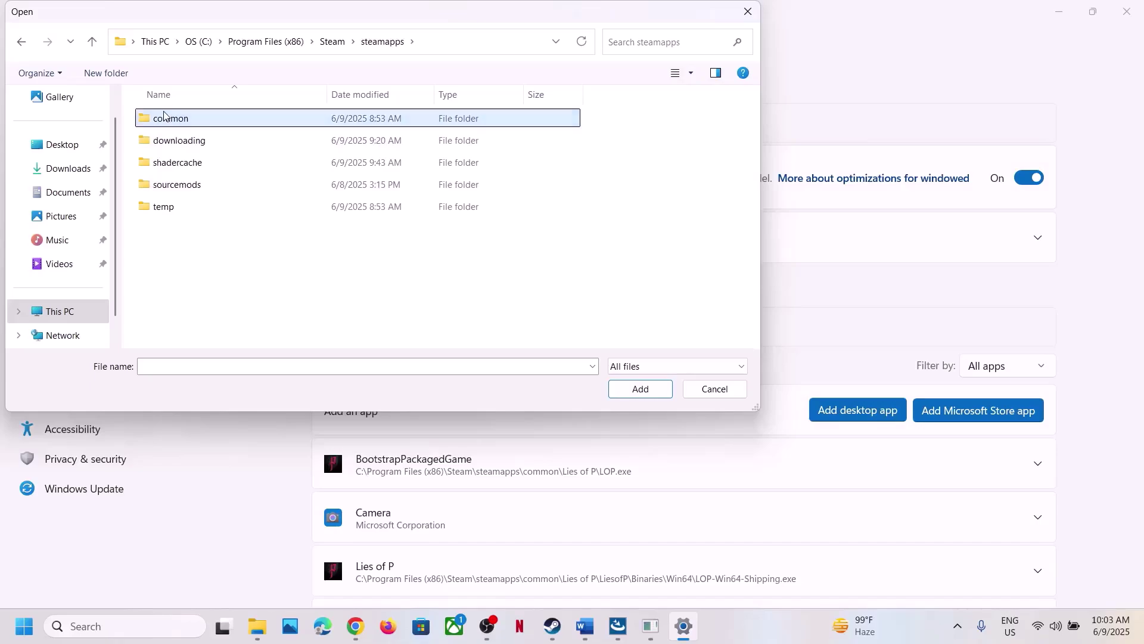
pyautogui.click(196, 123)
pyautogui.doubleClick(195, 125)
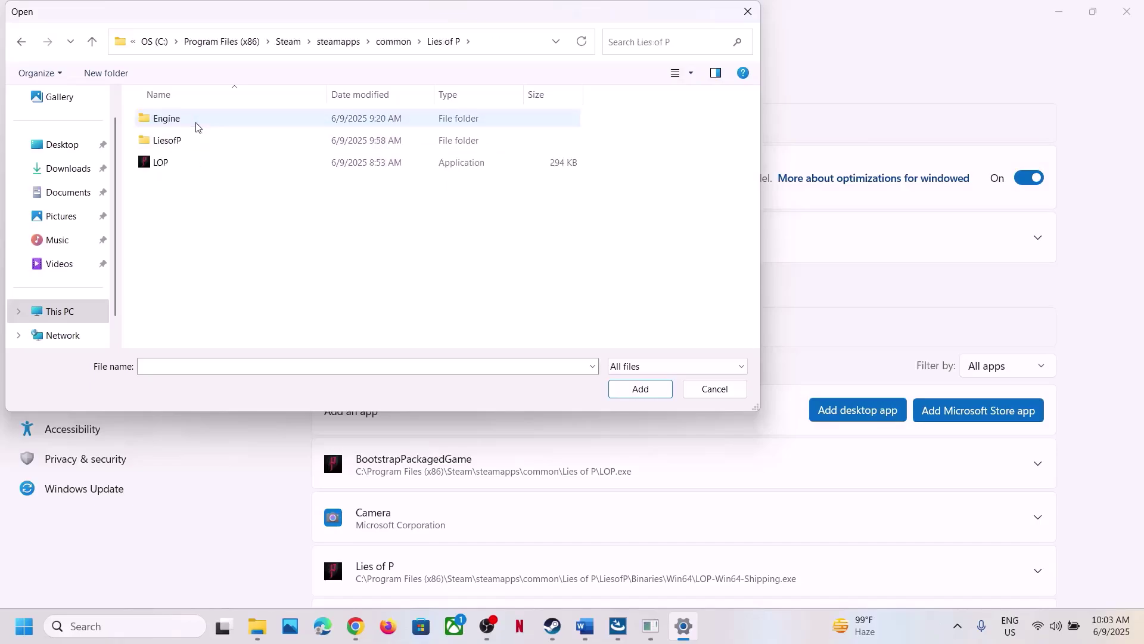
# - Go into LiesofP\Binaries\Win64 and add the LOP-Win64-Shipping application to the graphics list
pyautogui.doubleClick(186, 140)
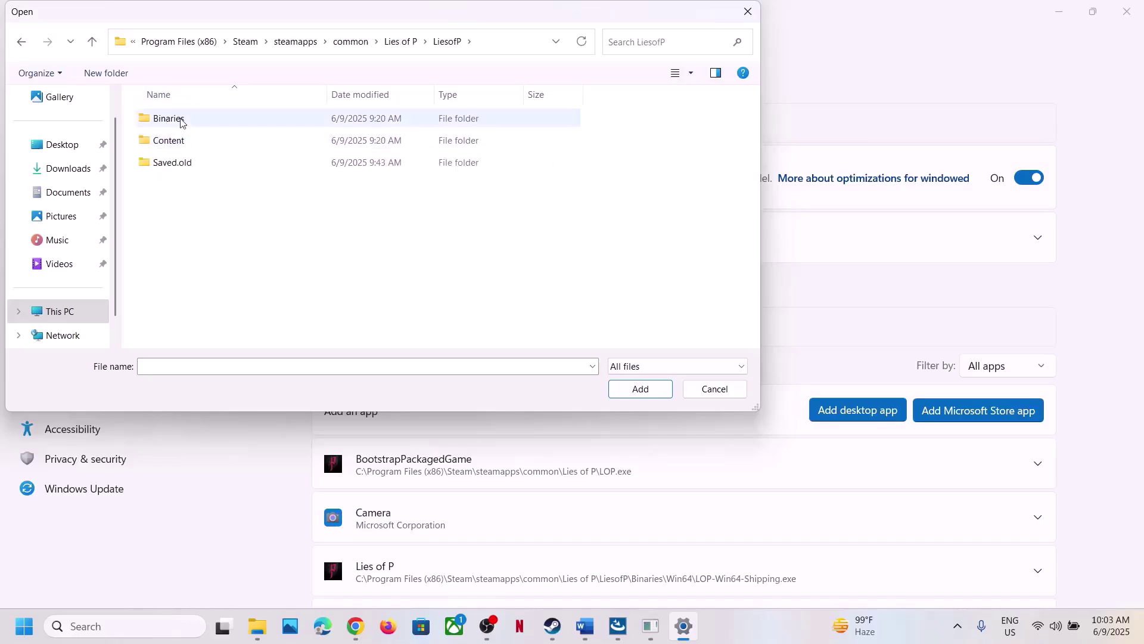
pyautogui.doubleClick(179, 120)
pyautogui.click(196, 119)
pyautogui.doubleClick(196, 119)
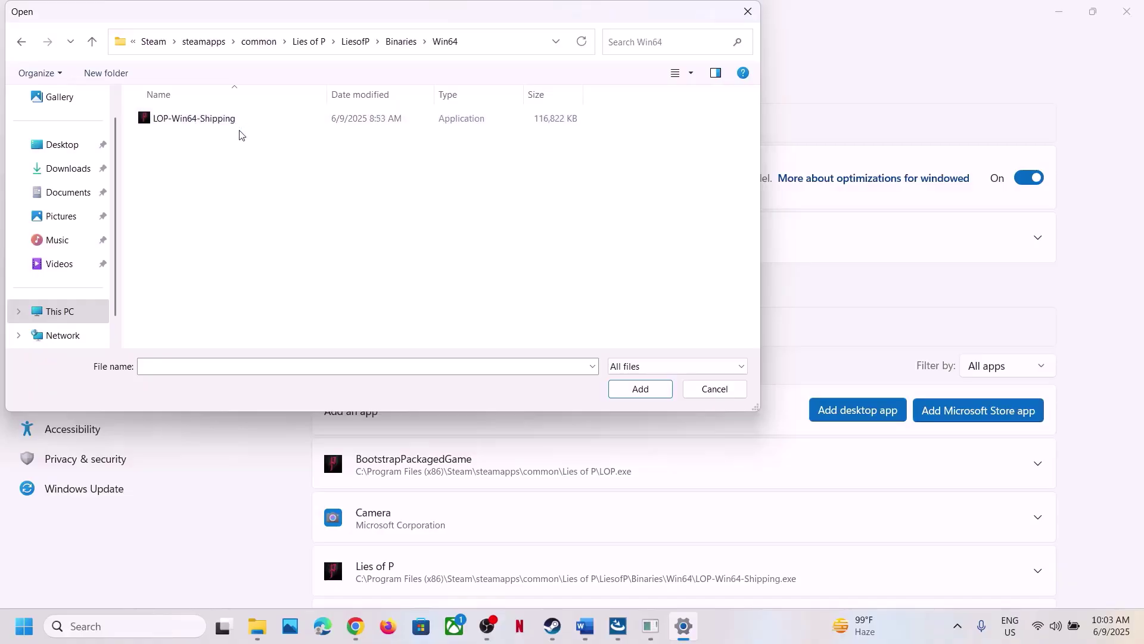
pyautogui.click(238, 125)
pyautogui.click(633, 388)
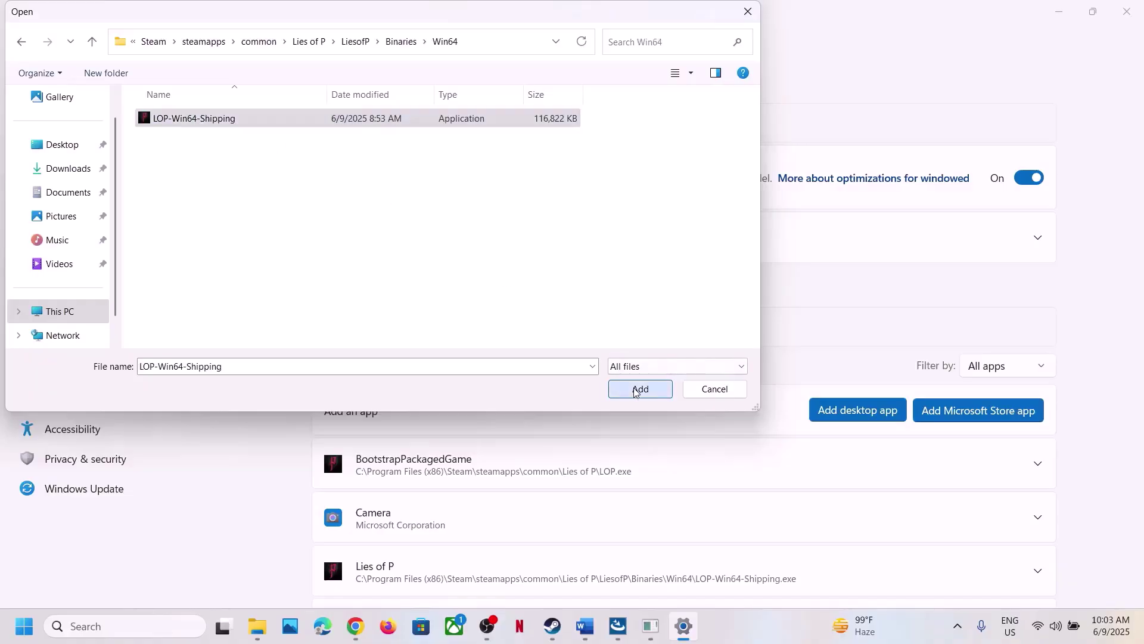
# - Set the Lies of P GPU preference to High Performance (NVIDIA GeForce RTX 3050 Laptop GPU) and close Settings
pyautogui.scroll(-4, 541, 447)
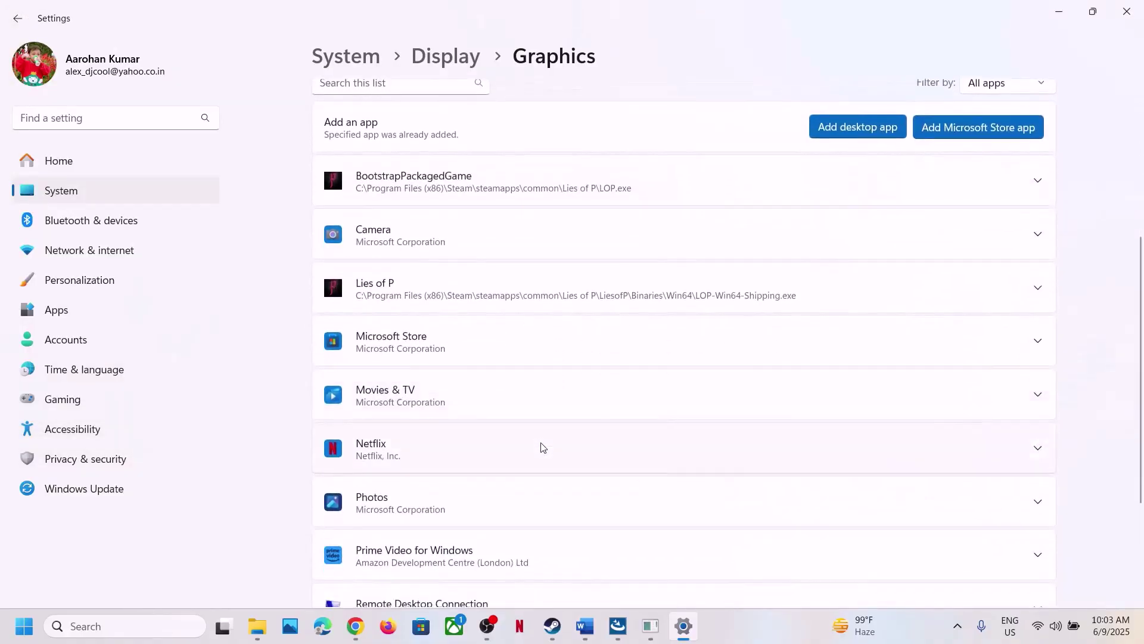
pyautogui.click(435, 289)
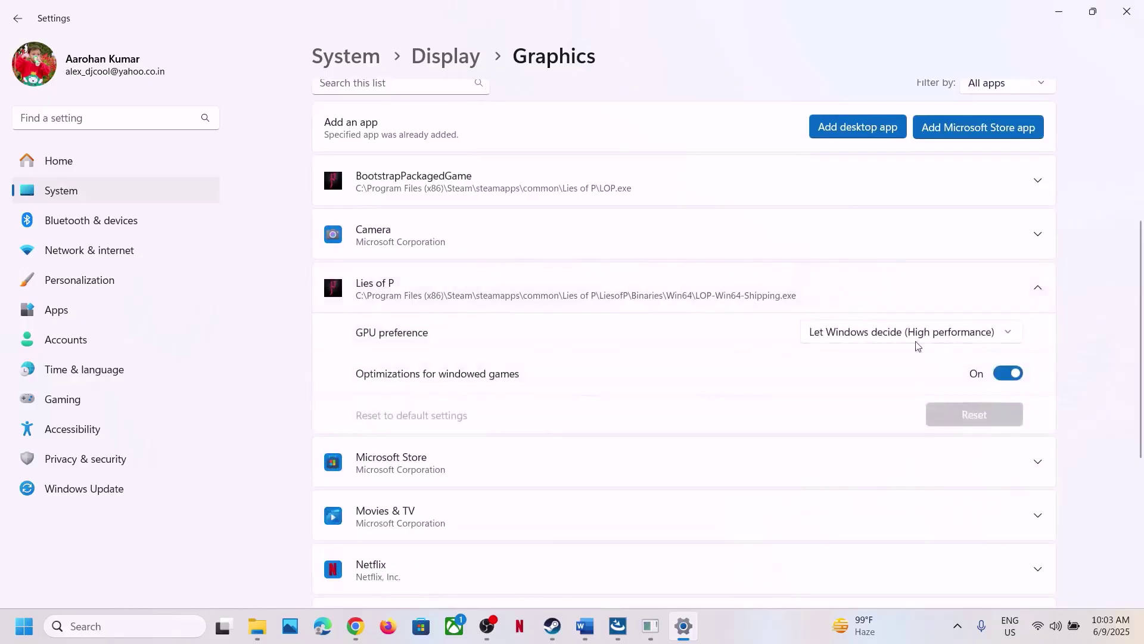
pyautogui.click(950, 335)
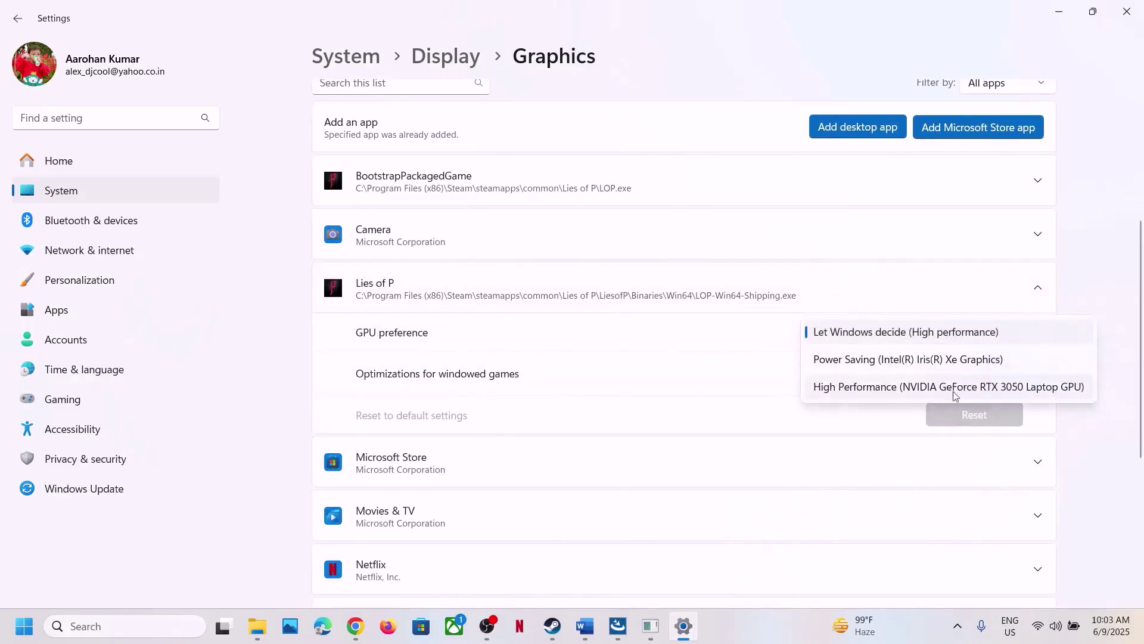
pyautogui.click(934, 389)
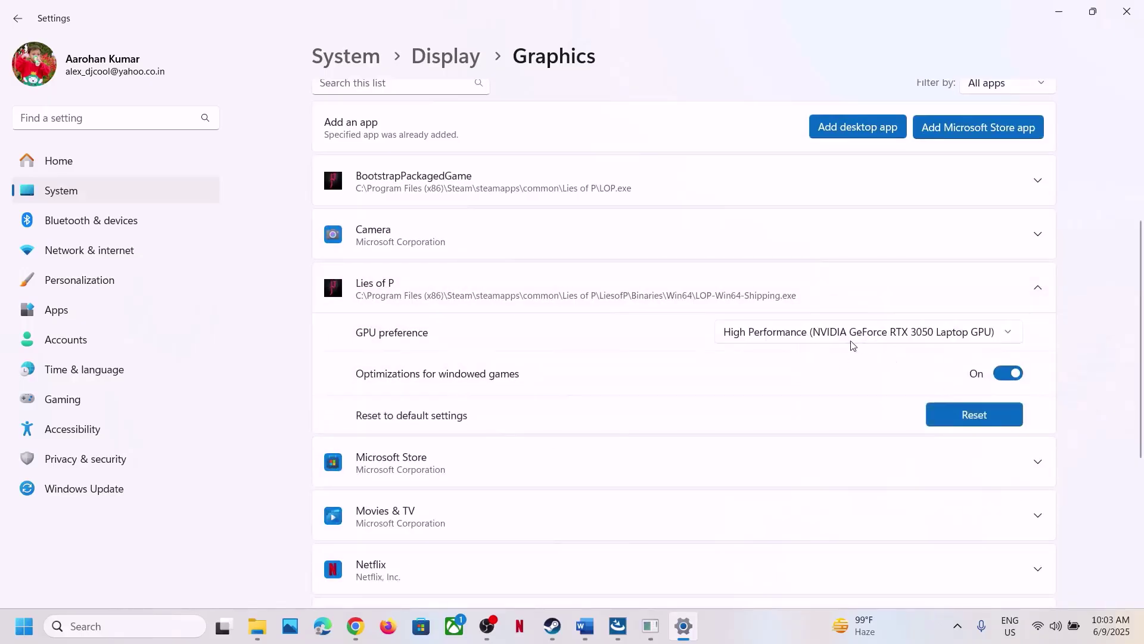
pyautogui.click(1126, 12)
# - Highlight driver version 566.36 in Step 12 of the Word list, and copy the NVIDIA driver download link under Step 9
pyautogui.scroll(-1, 528, 381)
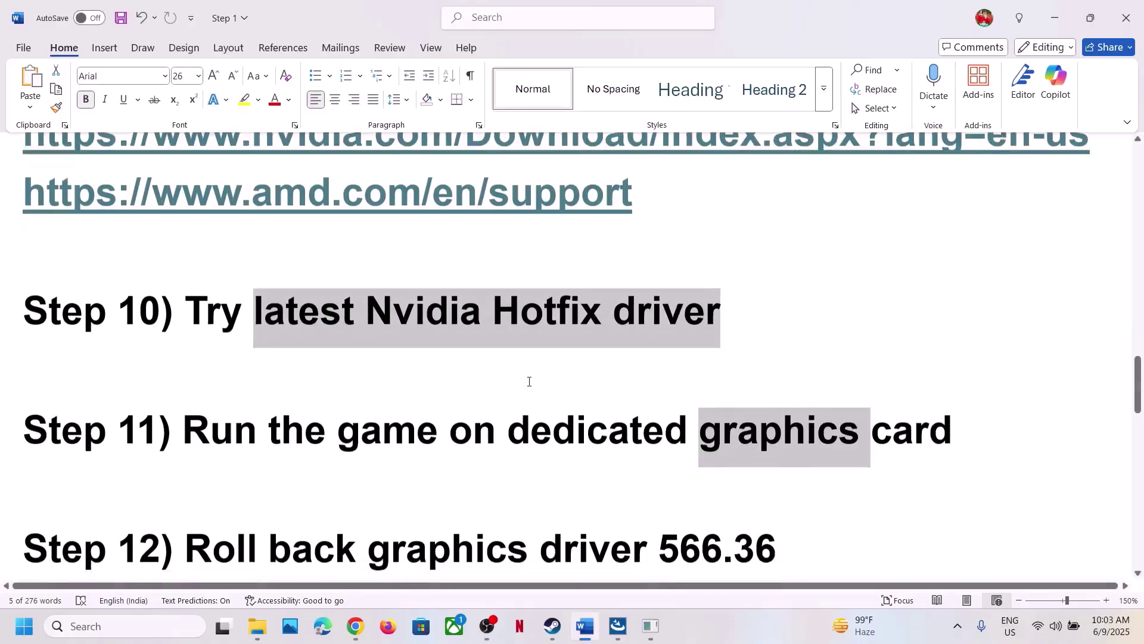
pyautogui.scroll(-2, 529, 381)
pyautogui.scroll(1, 528, 381)
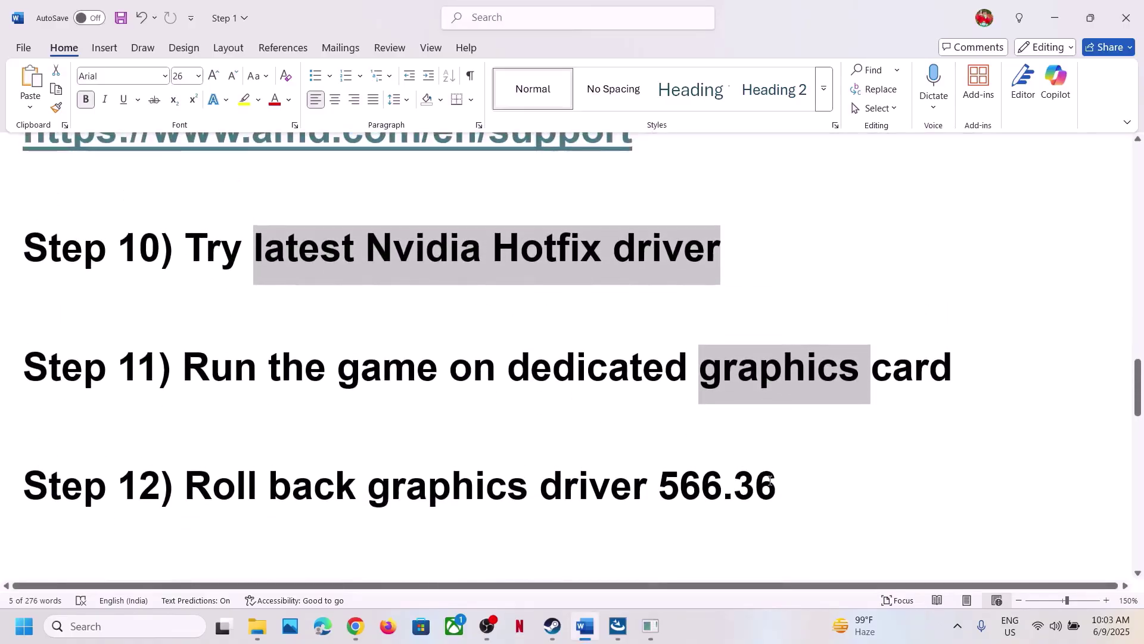
pyautogui.doubleClick(775, 492)
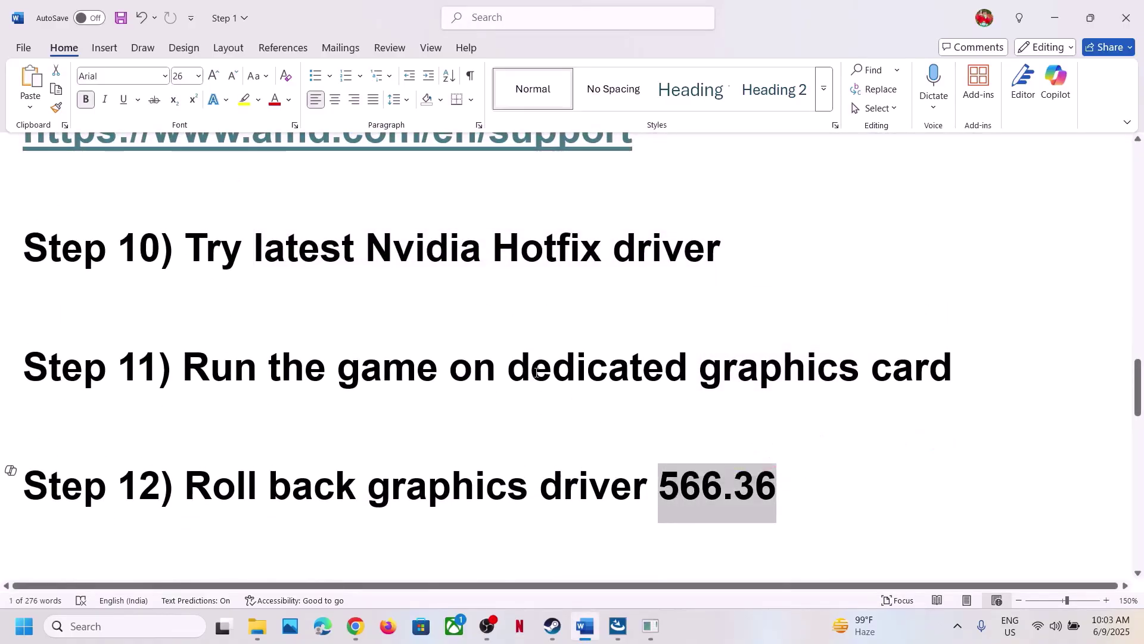
pyautogui.scroll(3, 536, 372)
pyautogui.tripleClick(699, 235)
pyautogui.hotkey('ctrl', 'c')
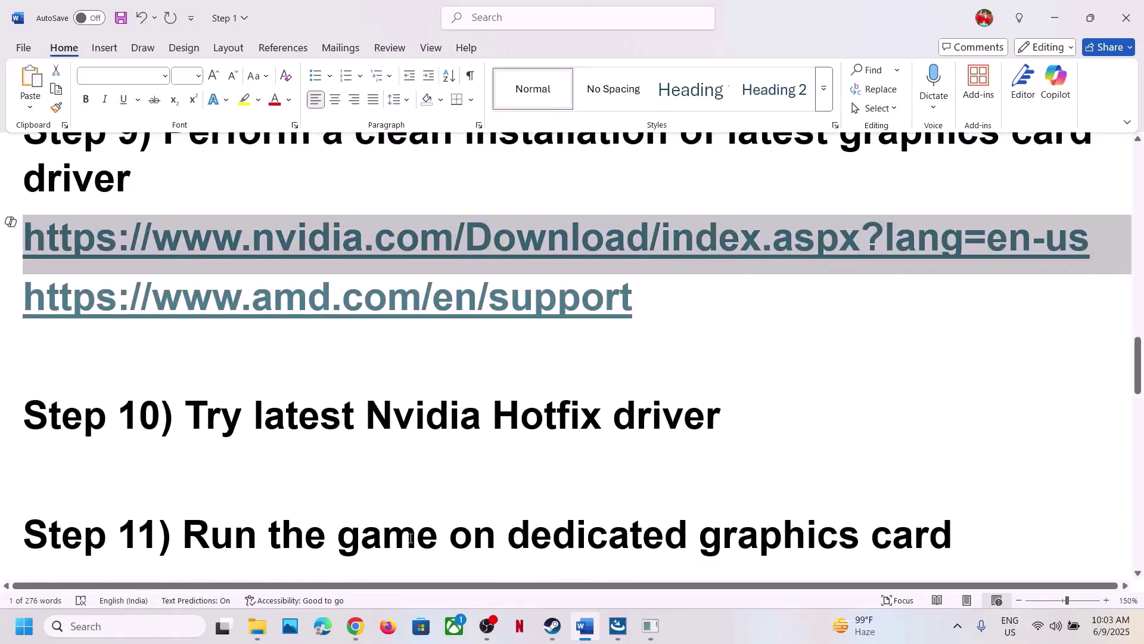
# - Switch to Chrome, open the copied NVIDIA drivers link in the empty new tab and reject optional cookies
pyautogui.click(362, 616)
pyautogui.click(216, 16)
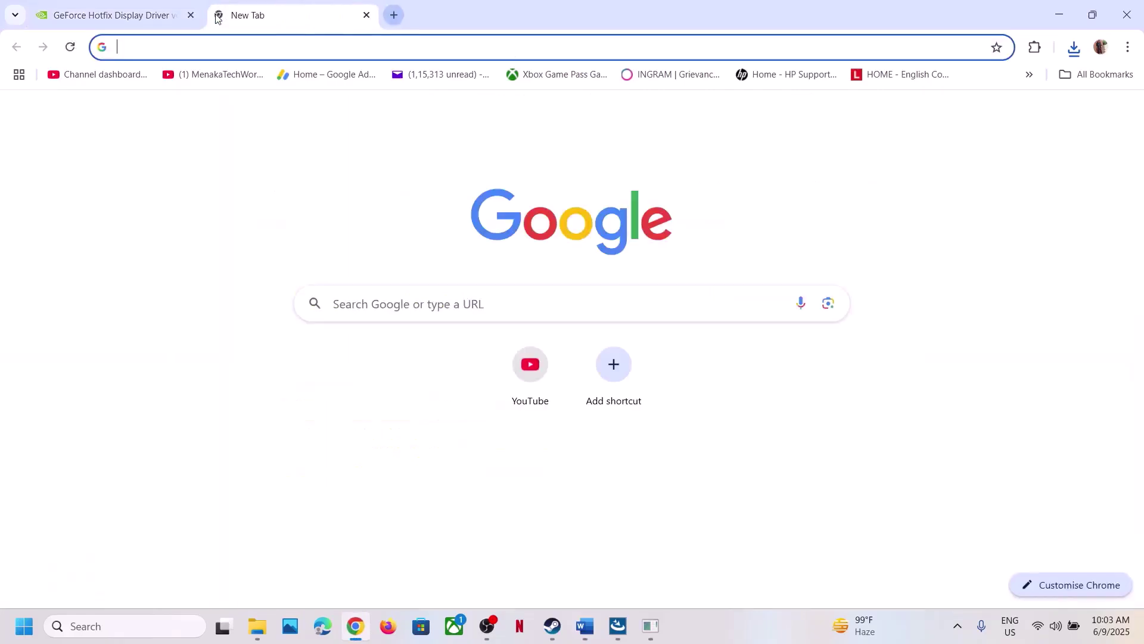
pyautogui.hotkey('ctrl', 'v')
pyautogui.press('Return')
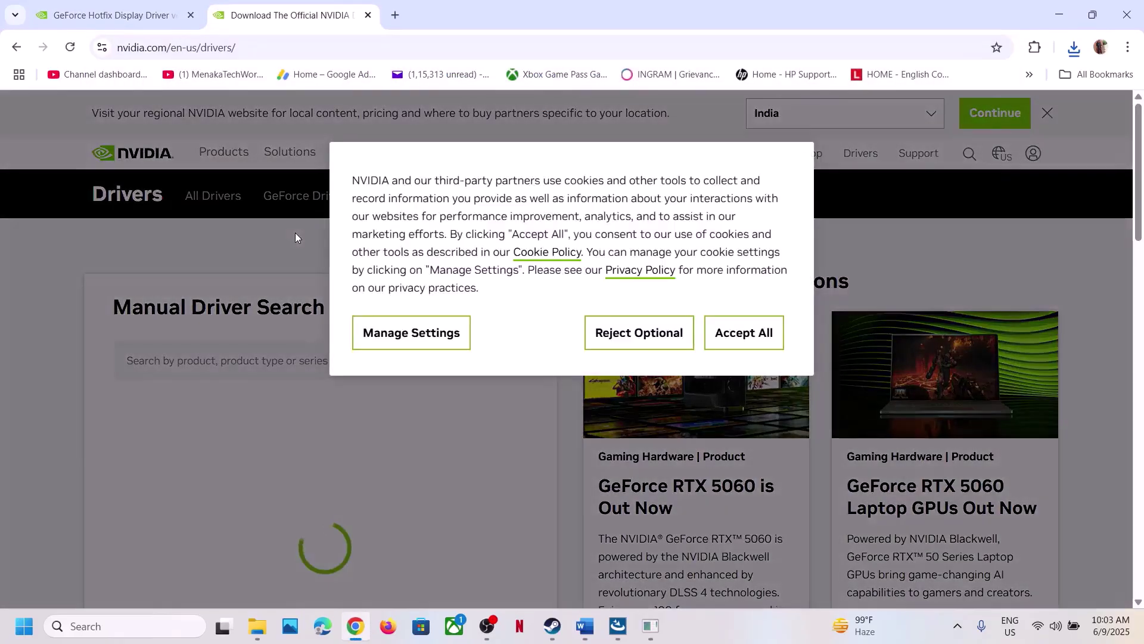
pyautogui.scroll(-5, 477, 280)
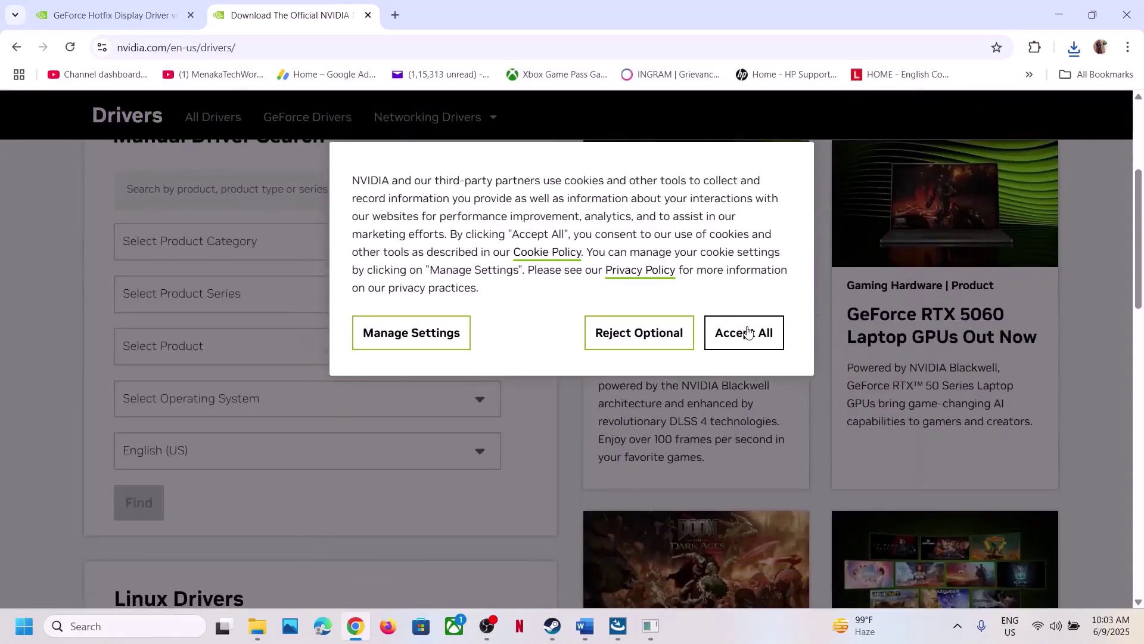
pyautogui.click(657, 344)
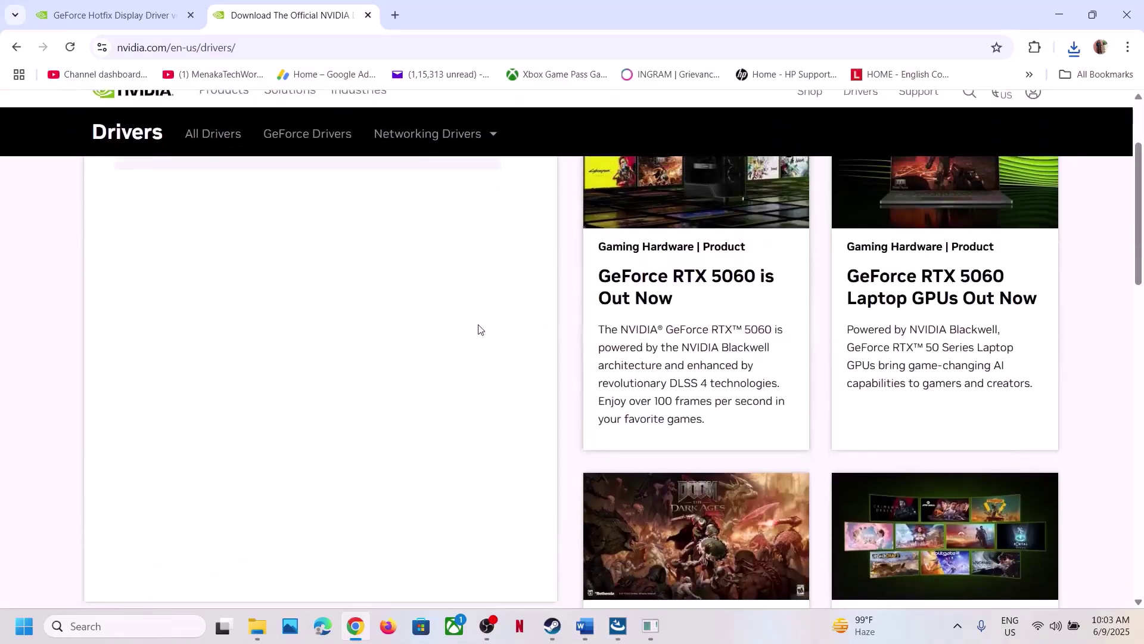
# - Set the manual driver search to GeForce, GeForce RTX 30 Series (Notebooks), GeForce RTX 3050 Laptop GPU and Windows 11
pyautogui.scroll(-3, 272, 349)
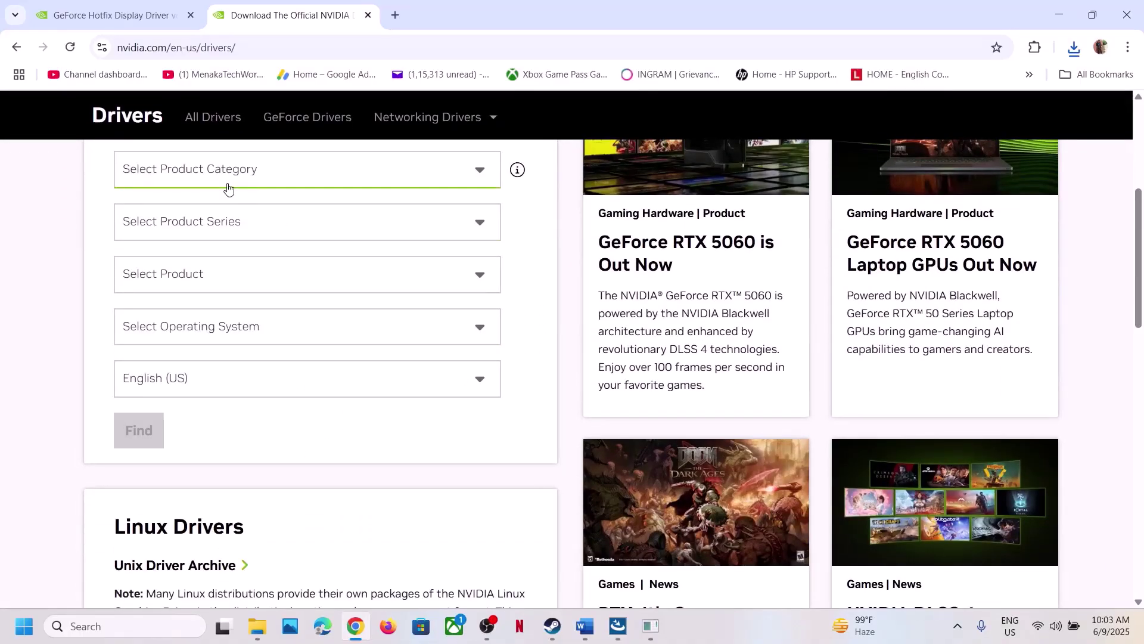
pyautogui.click(229, 178)
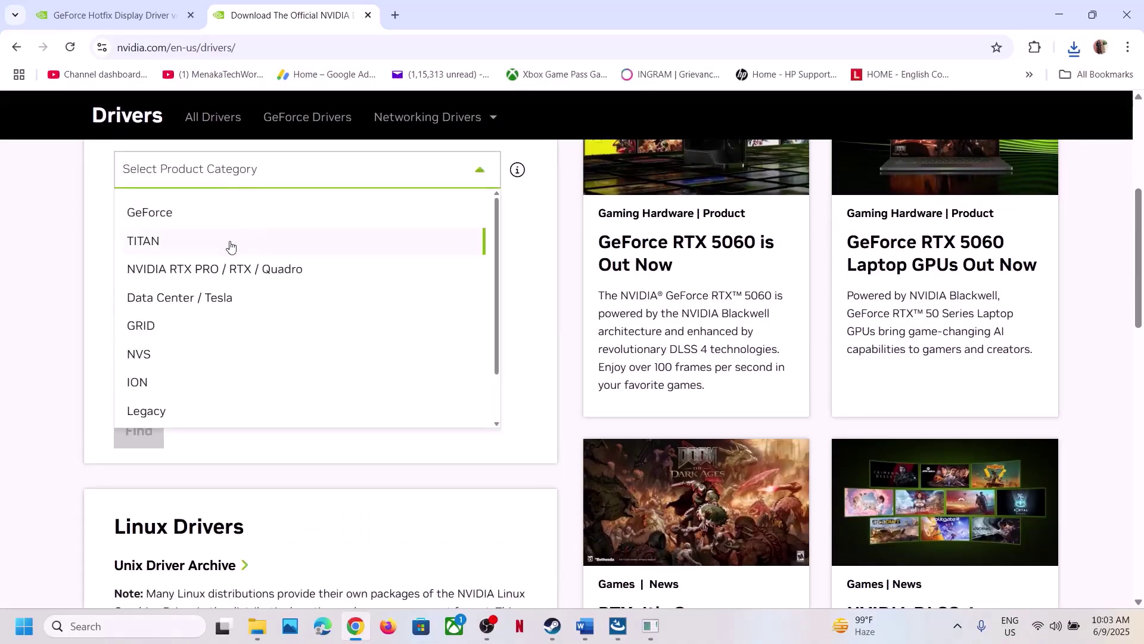
pyautogui.click(174, 211)
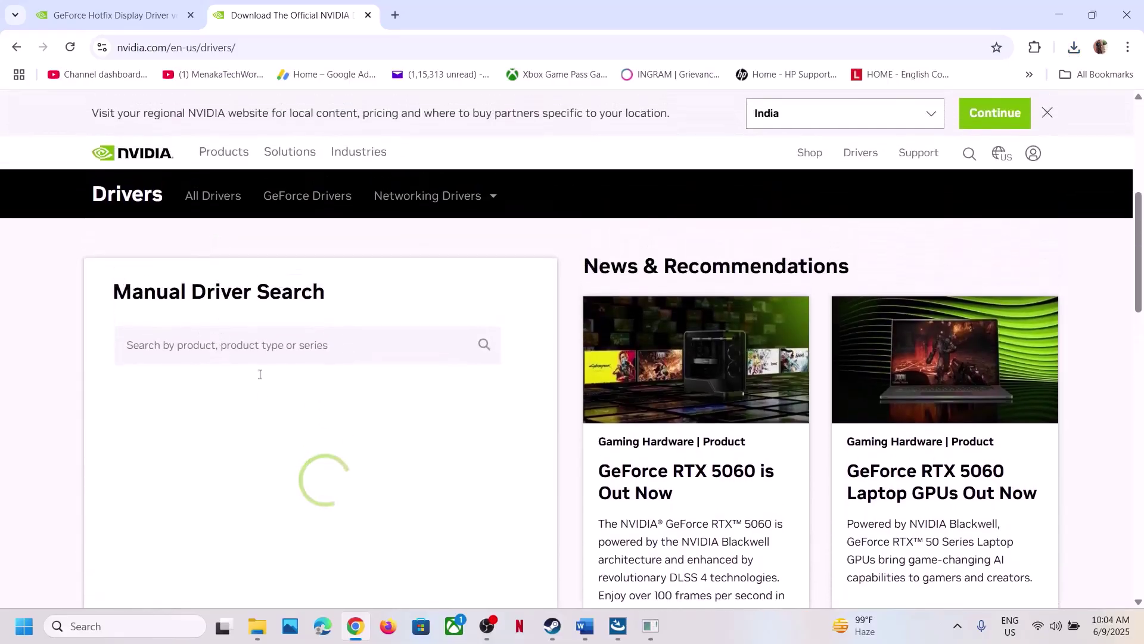
pyautogui.scroll(-3, 253, 405)
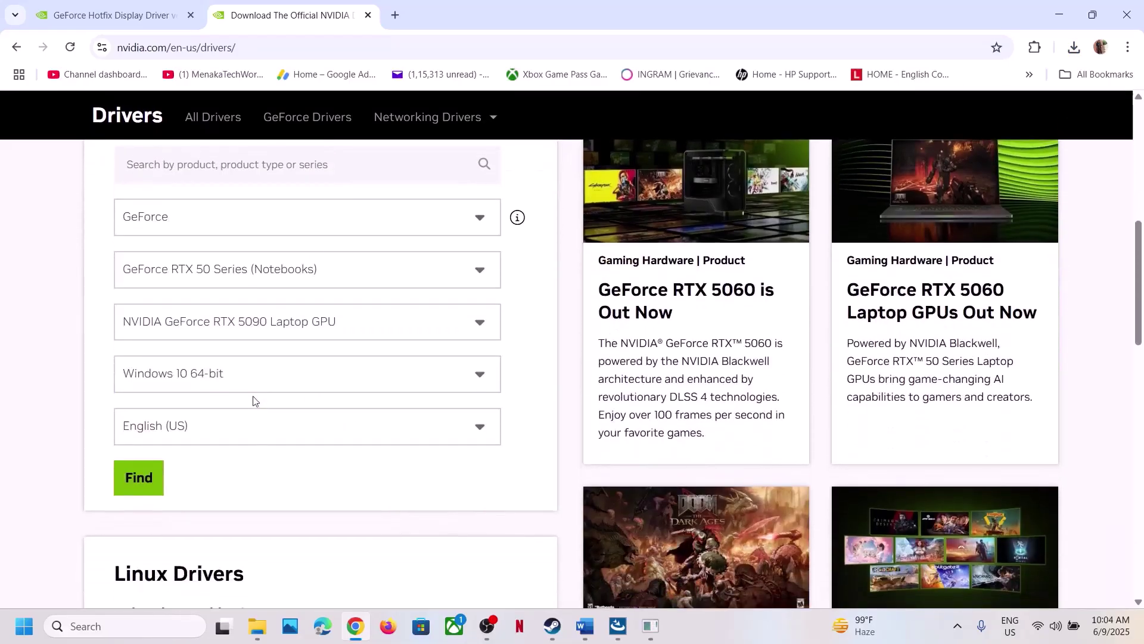
pyautogui.click(233, 284)
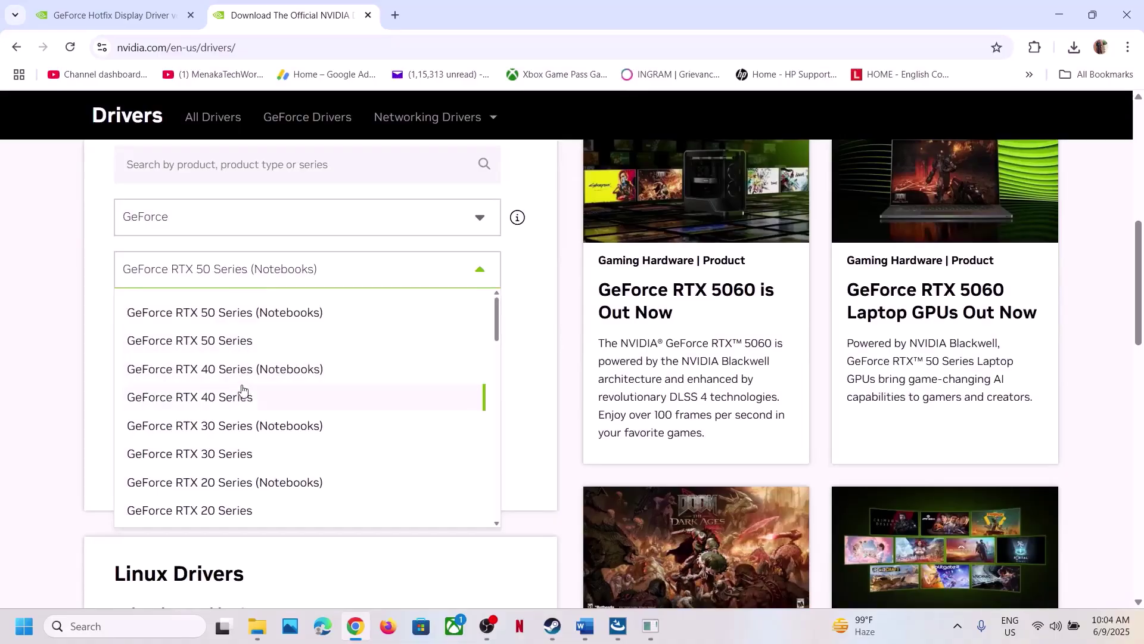
pyautogui.click(239, 437)
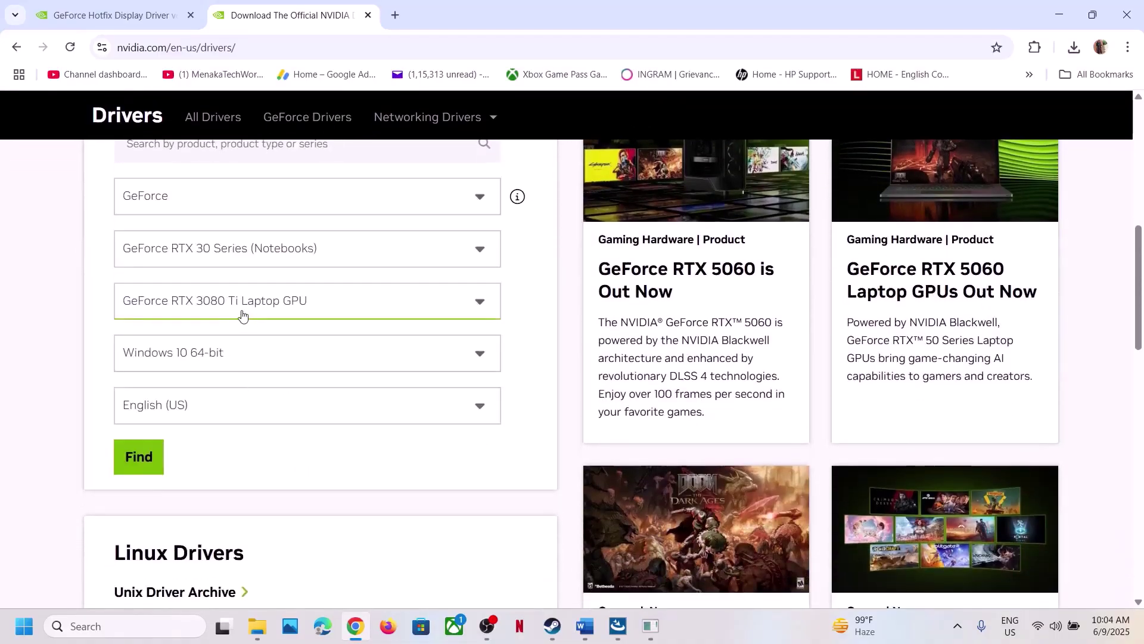
pyautogui.click(243, 316)
pyautogui.click(253, 514)
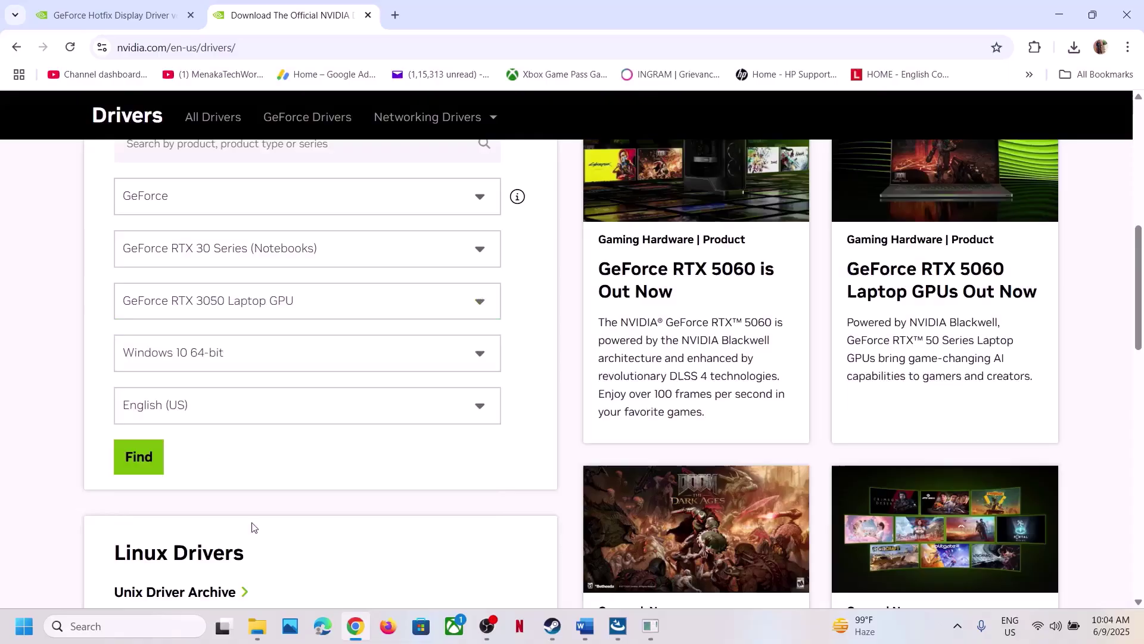
pyautogui.click(250, 356)
pyautogui.click(207, 430)
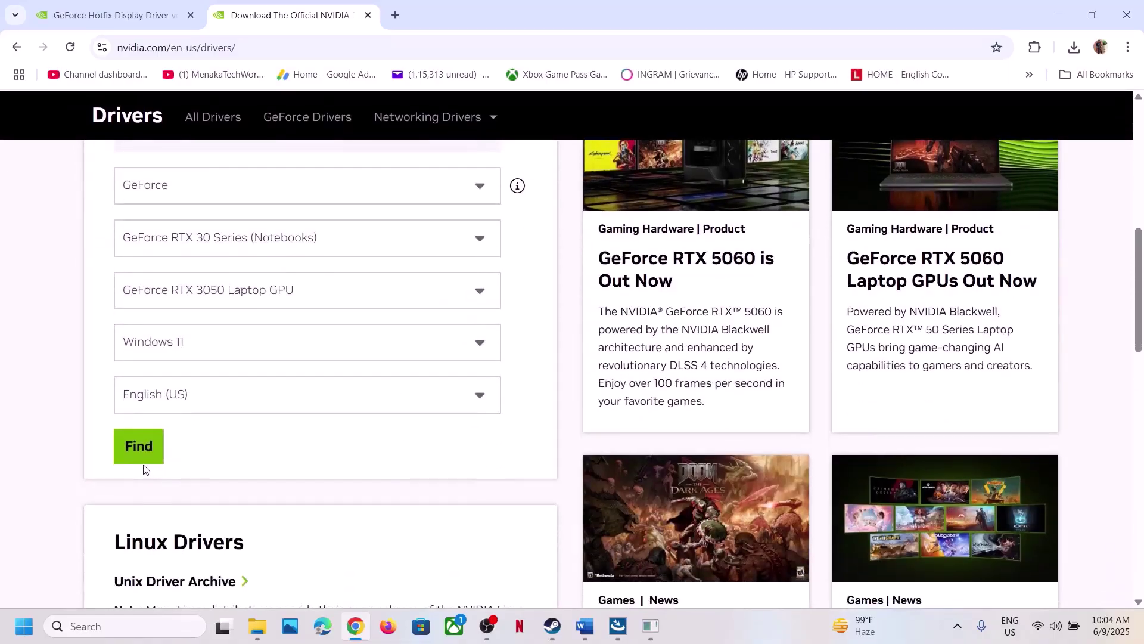
# - Run the driver search for the selected GPU and expand the list of additional driver versions
pyautogui.click(142, 461)
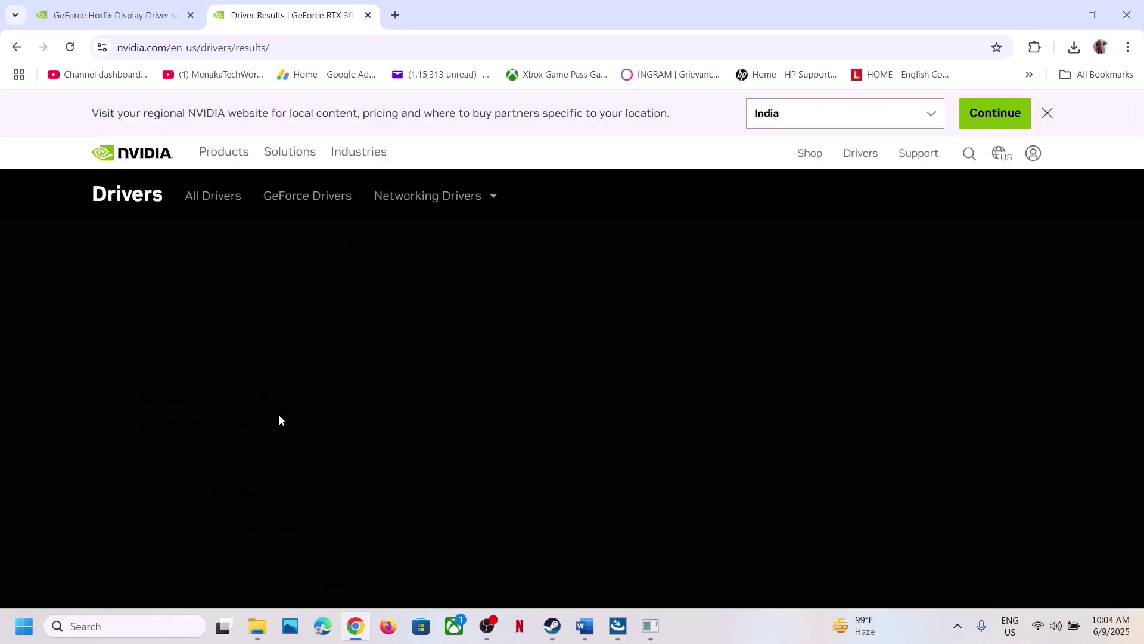
pyautogui.scroll(-2, 279, 420)
pyautogui.scroll(-5, 279, 420)
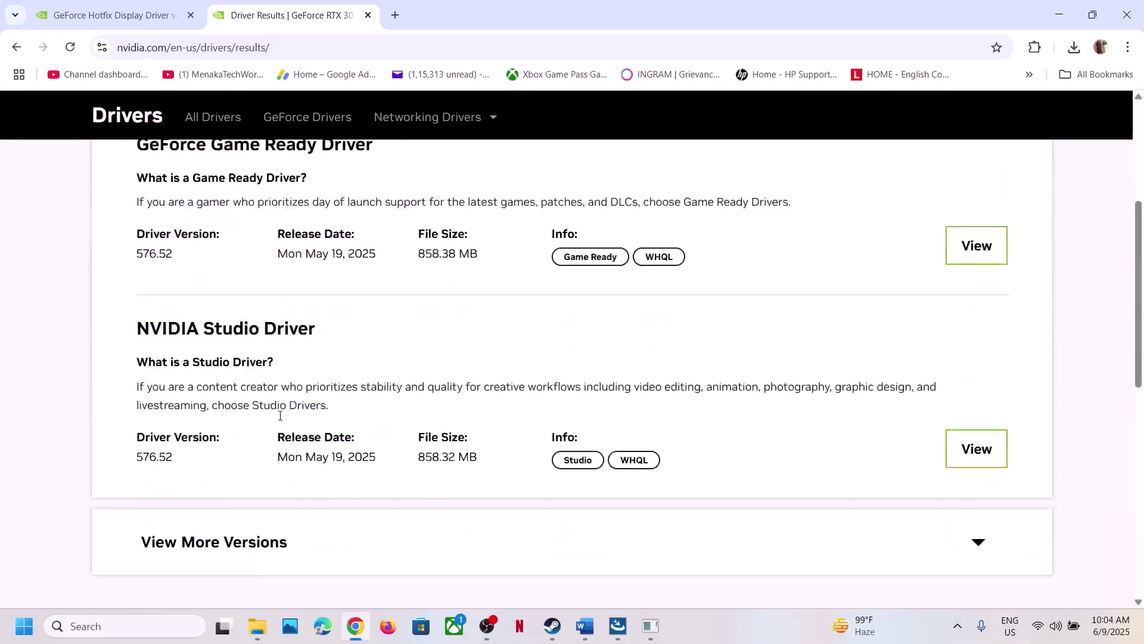
pyautogui.click(236, 425)
# - Find GeForce Game Ready Driver 566.36, released Dec 05, 2024, among the driver results and open its details page
pyautogui.scroll(-5, 322, 378)
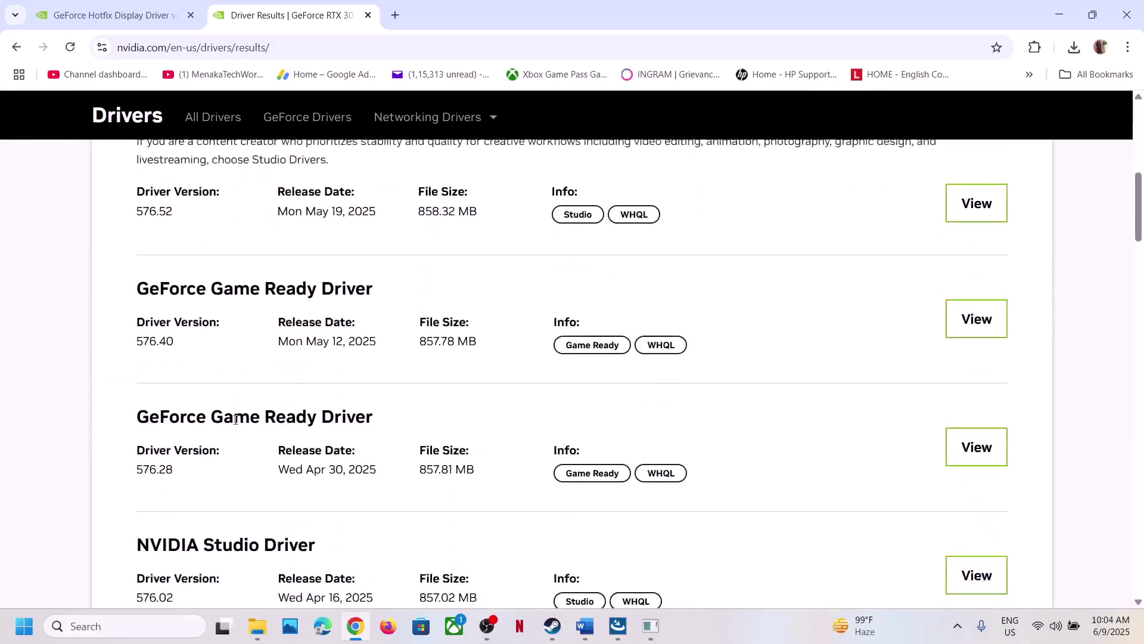
pyautogui.scroll(8, 321, 378)
pyautogui.scroll(1, 221, 412)
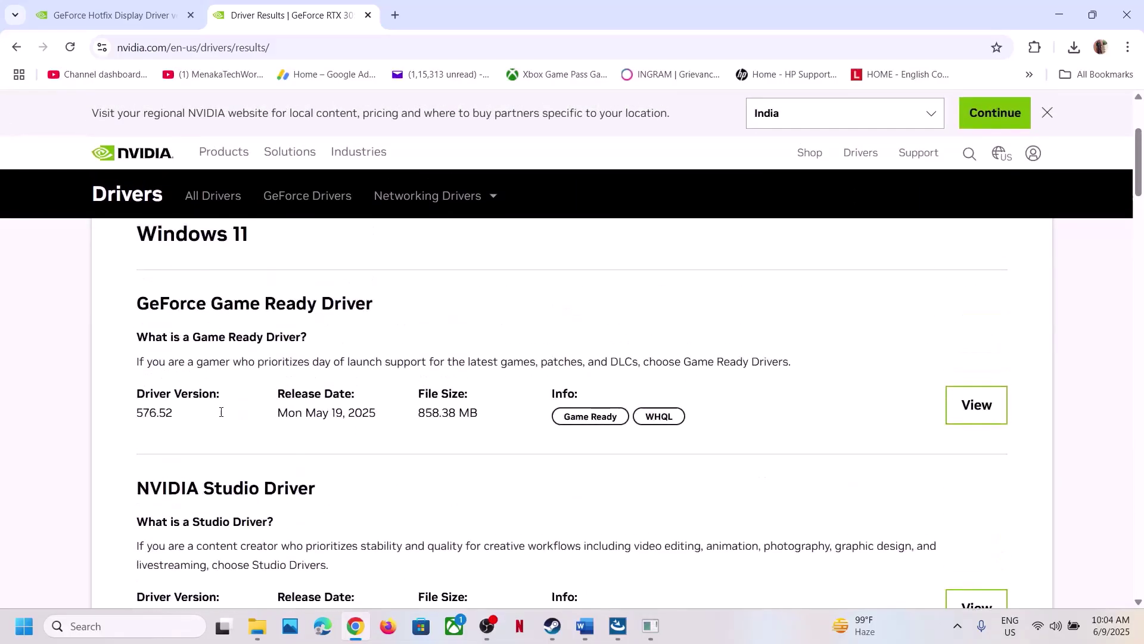
pyautogui.scroll(1, 203, 415)
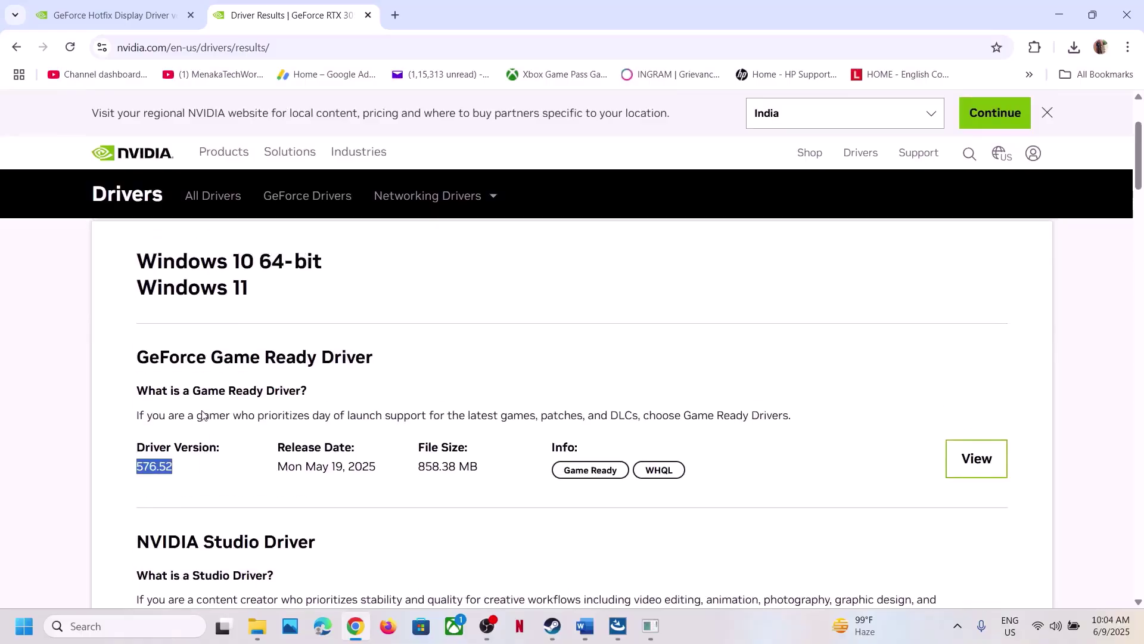
pyautogui.scroll(-5, 203, 416)
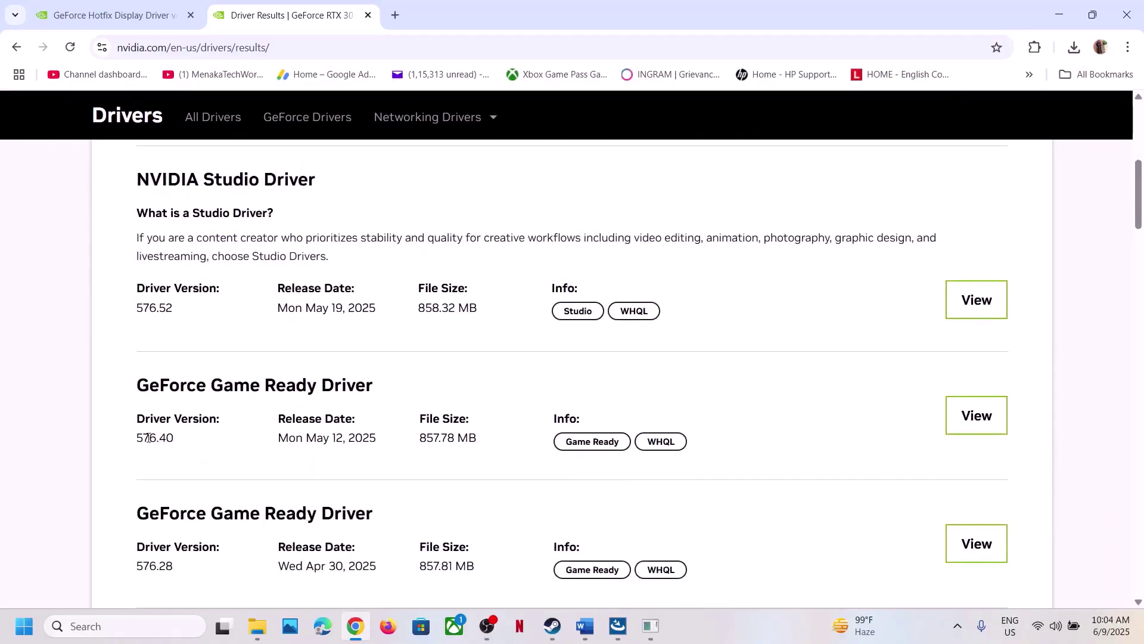
pyautogui.scroll(-3, 197, 444)
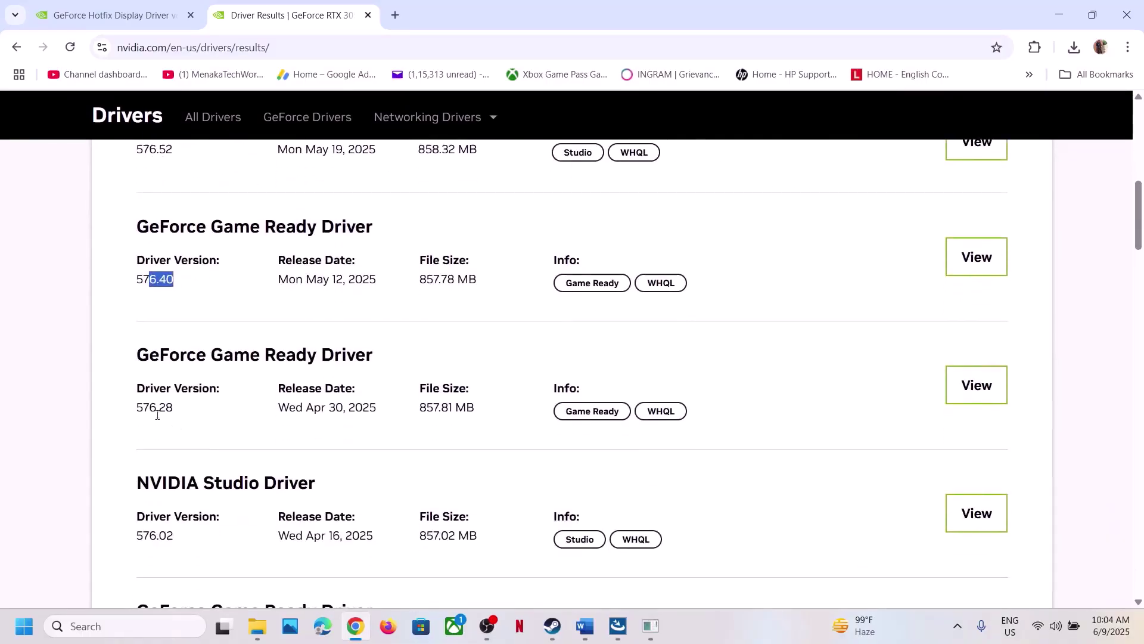
pyautogui.scroll(-10, 203, 410)
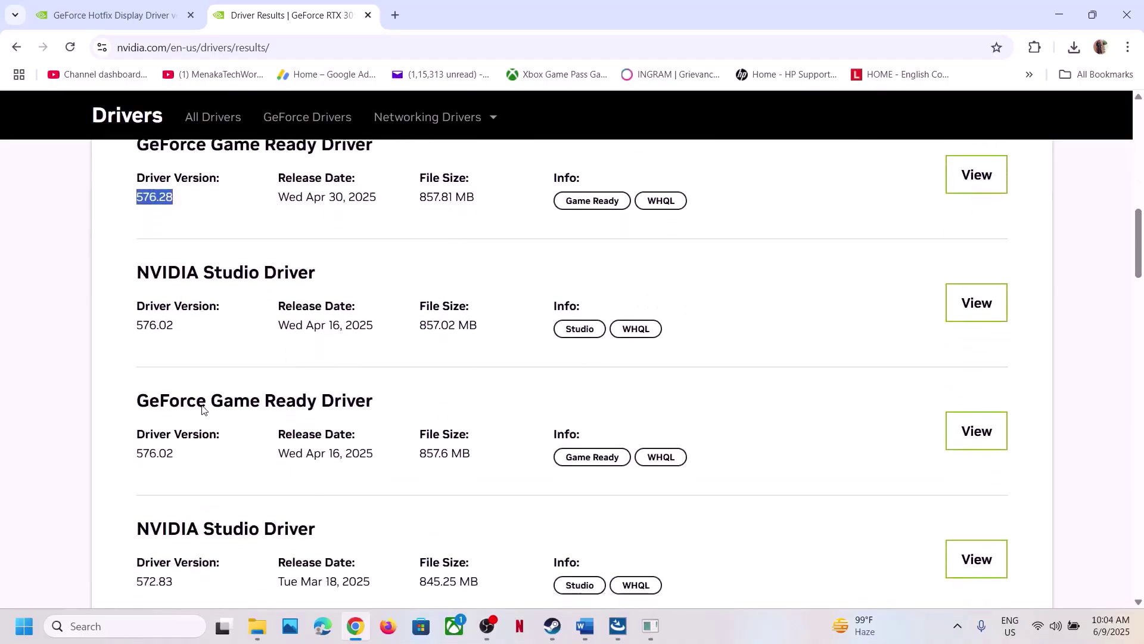
pyautogui.scroll(-8, 203, 405)
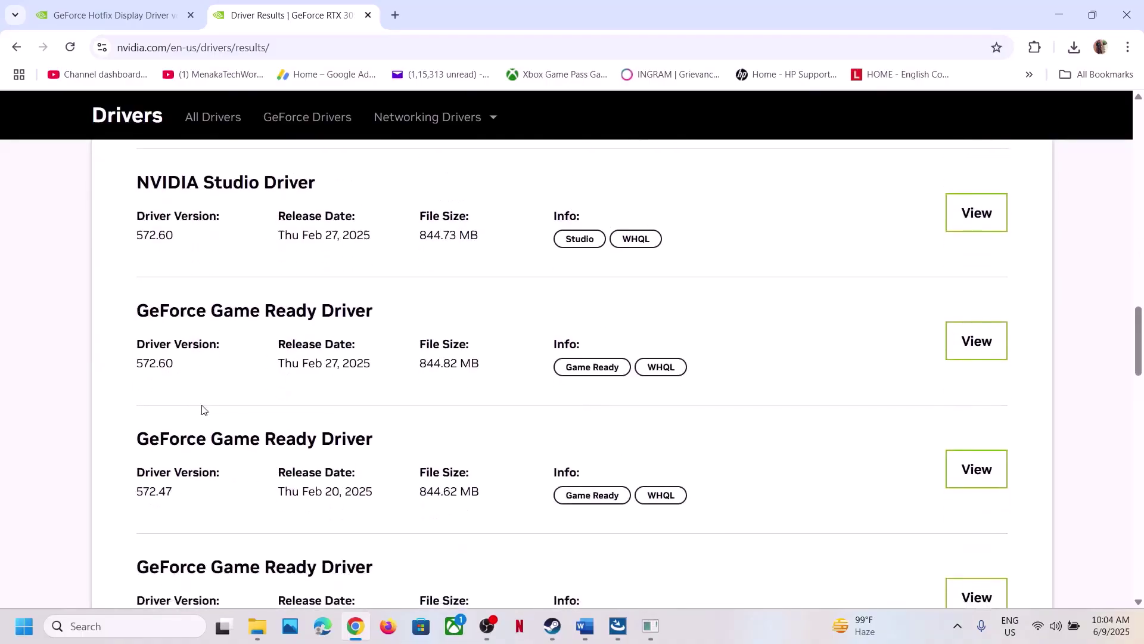
pyautogui.scroll(-4, 202, 409)
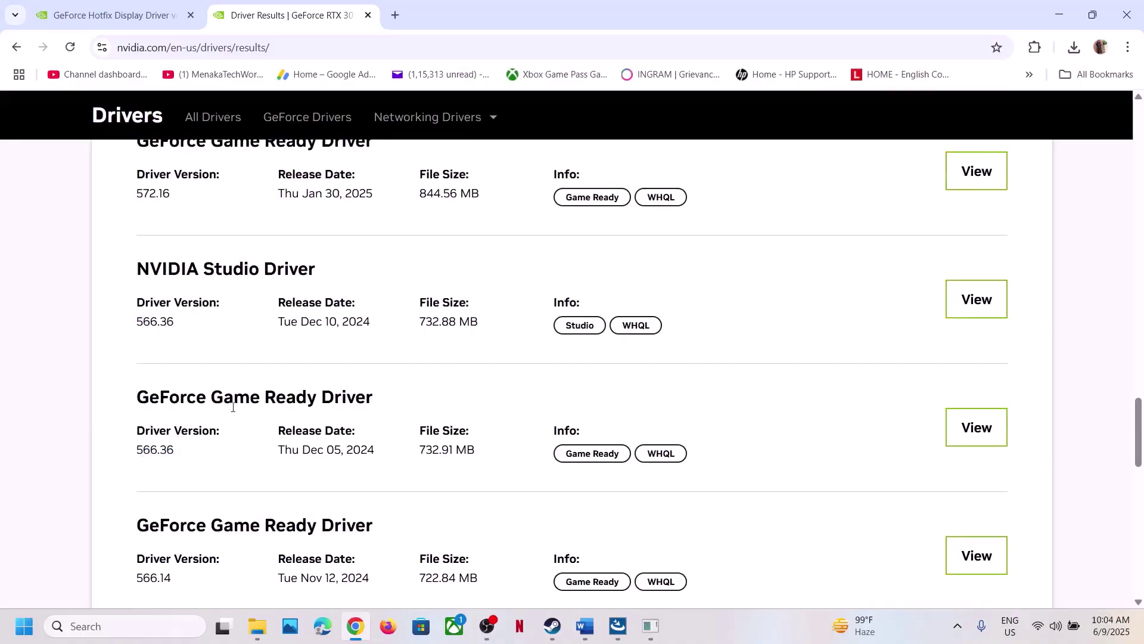
pyautogui.click(975, 427)
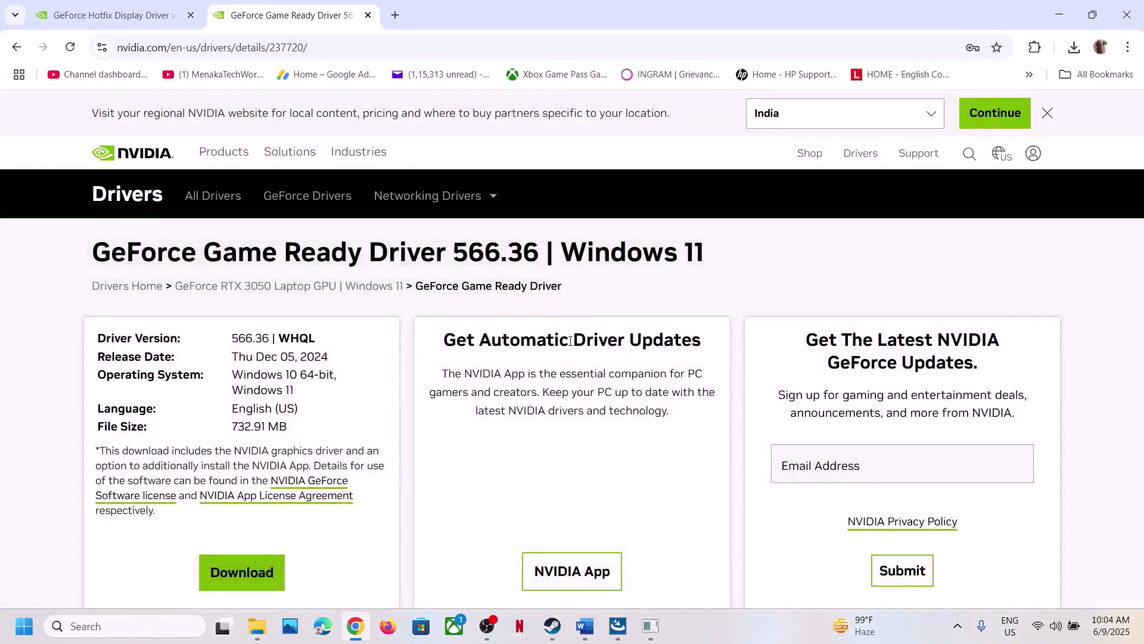
# - Switch to the Word fix list and bring Step 13, verifying the game files, into view below Step 12
pyautogui.click(552, 627)
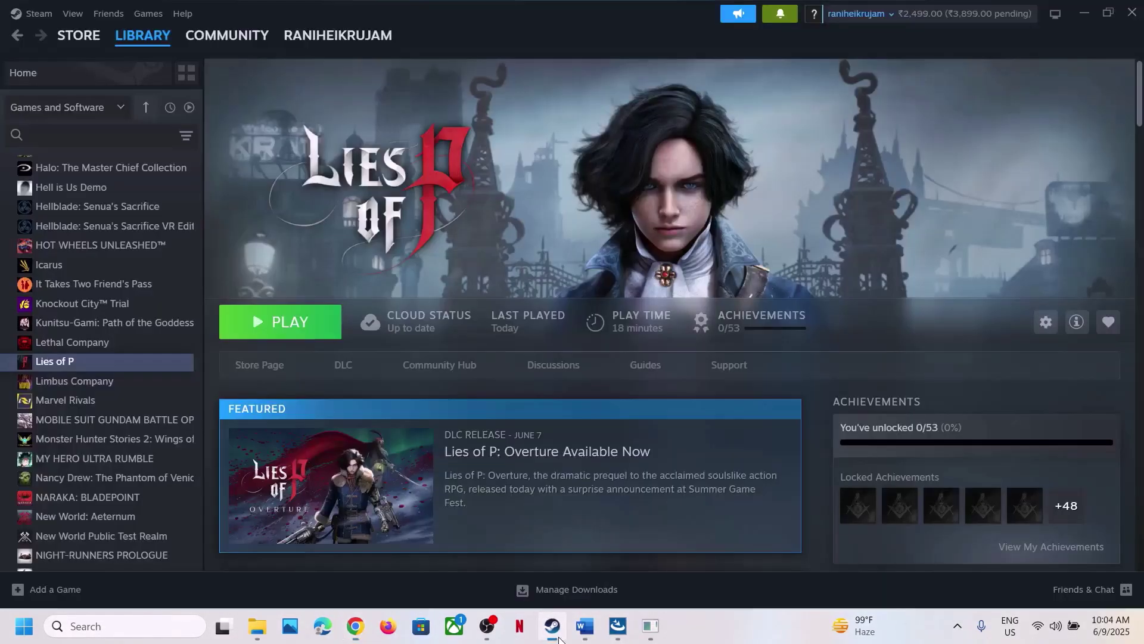
pyautogui.click(605, 622)
pyautogui.scroll(-2, 476, 419)
pyautogui.scroll(1, 477, 419)
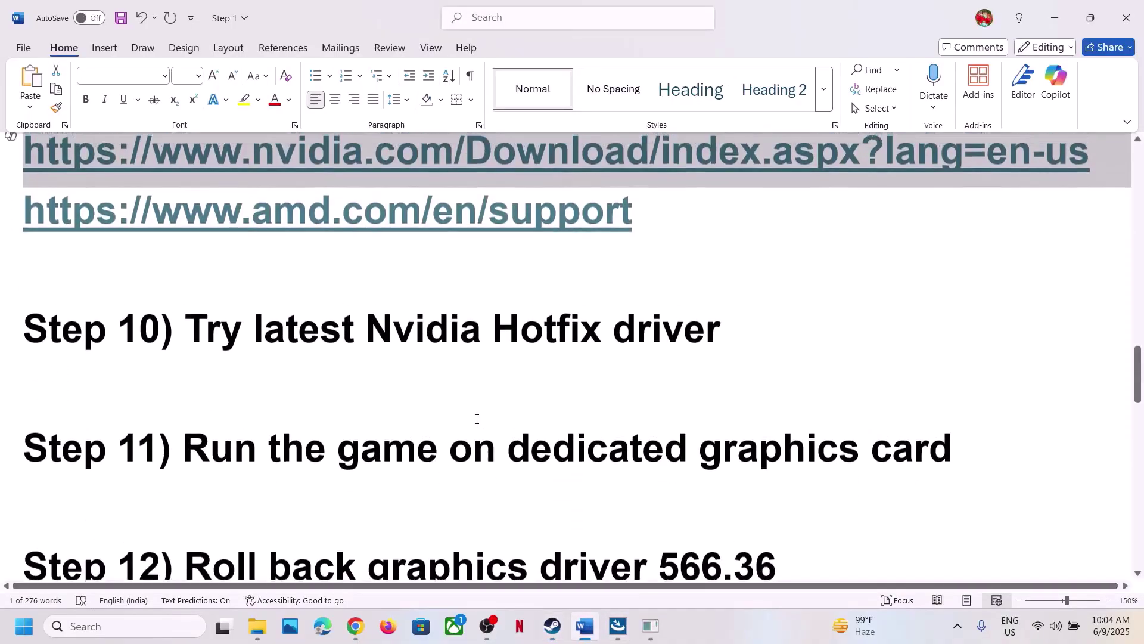
pyautogui.scroll(-3, 476, 419)
pyautogui.scroll(-2, 476, 419)
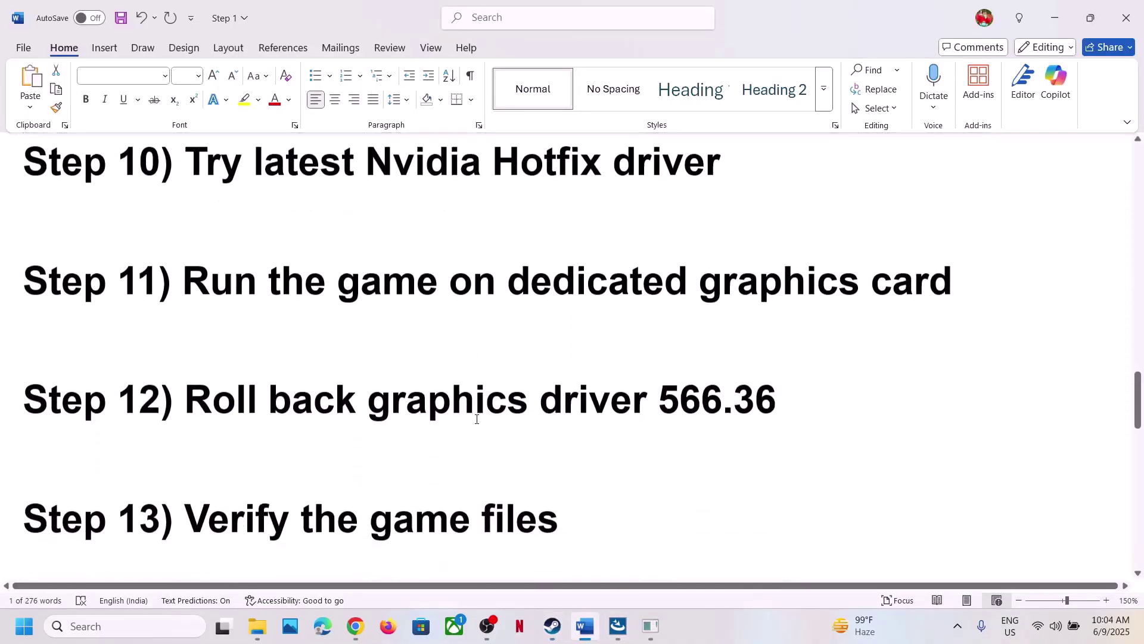